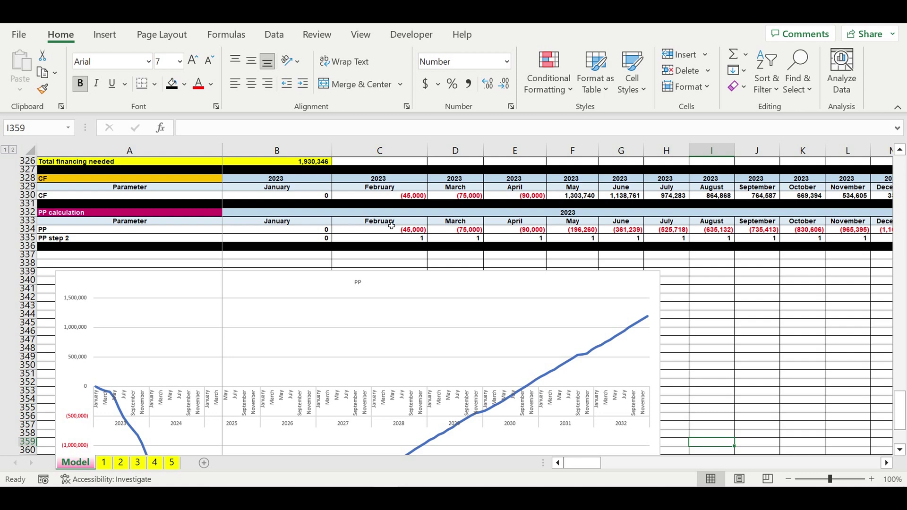
Step: Open sheet 1 and look over the trip types table, from its mileage to its duration inputs
left_click(324, 224)
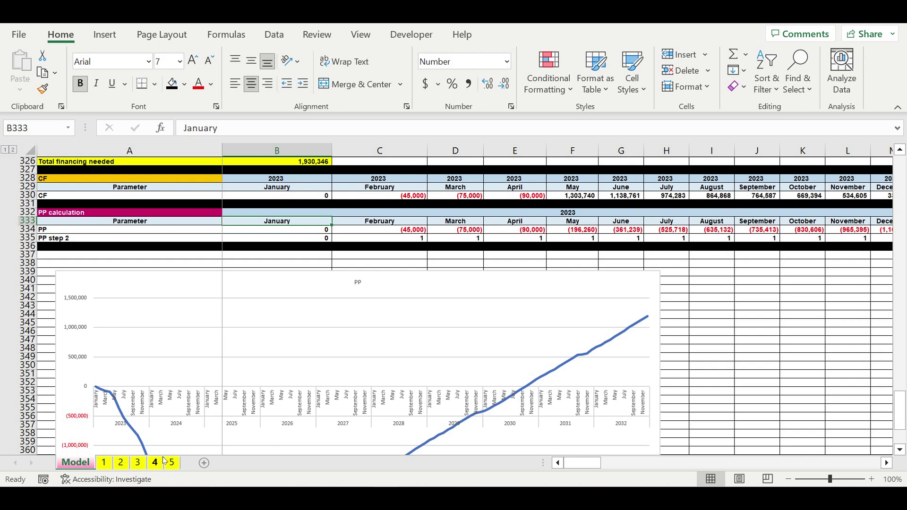
left_click_drag(900, 409, 900, 318)
left_click(105, 464)
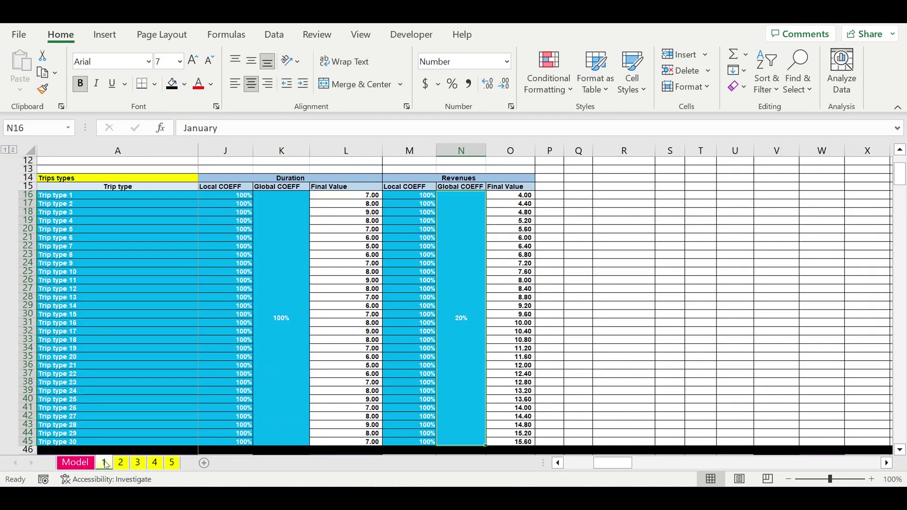
left_click_drag(900, 173, 900, 163)
left_click_drag(63, 292, 291, 411)
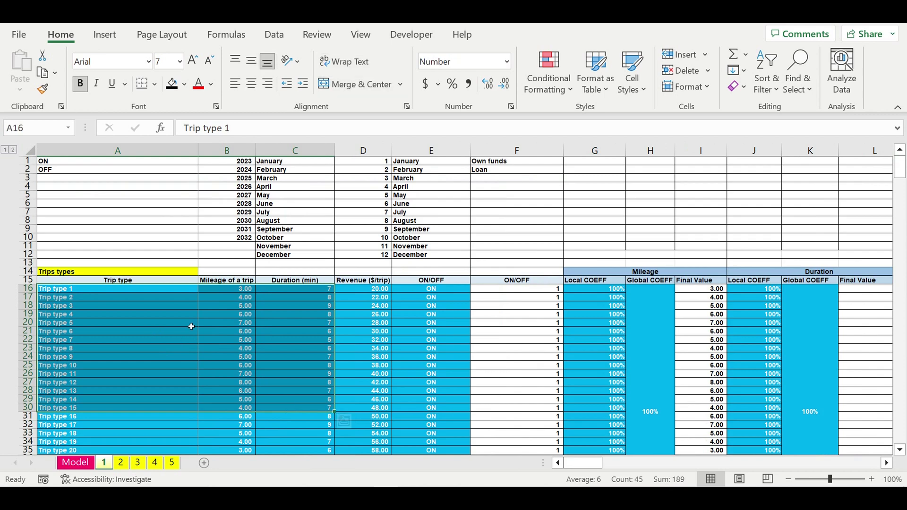
left_click(51, 314)
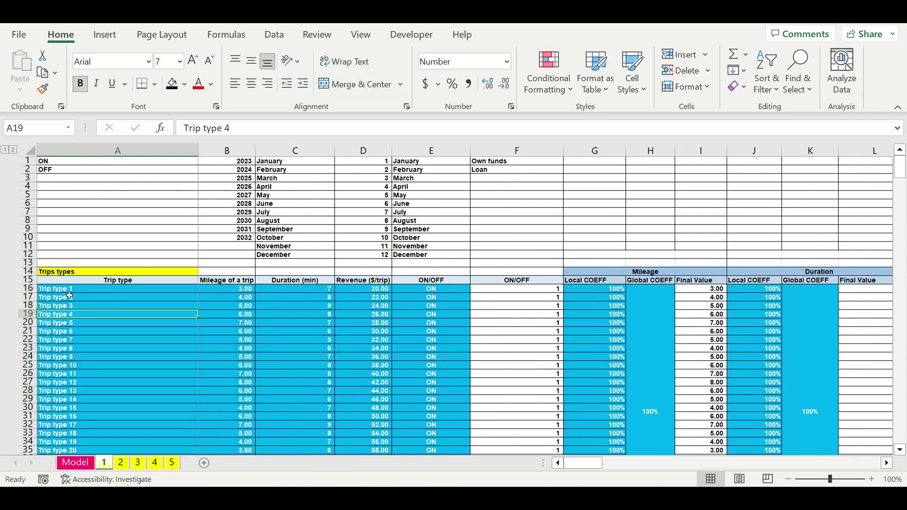
Step: Review the Trips types columns for trip type, mileage of a trip, duration, revenue per trip and ON/OFF status
scroll(90, 286, "down", 2)
left_click_drag(61, 239, 90, 409)
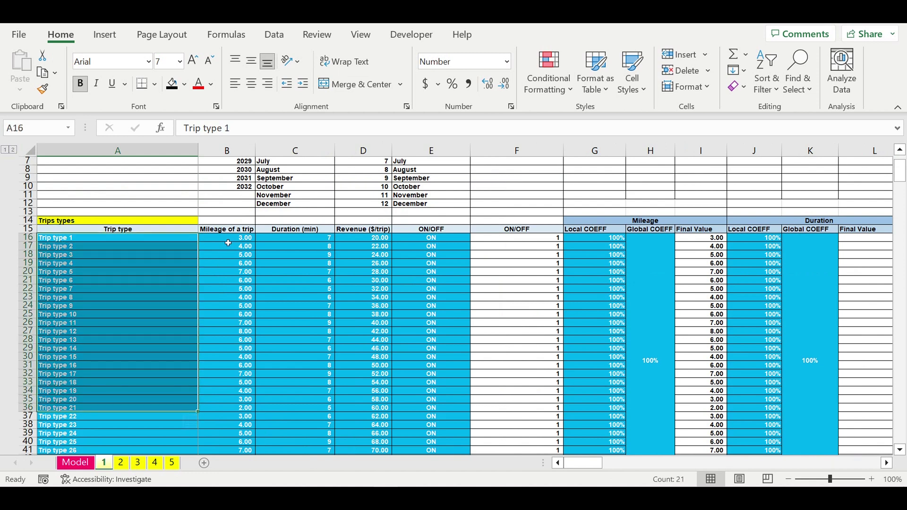
left_click_drag(228, 239, 229, 425)
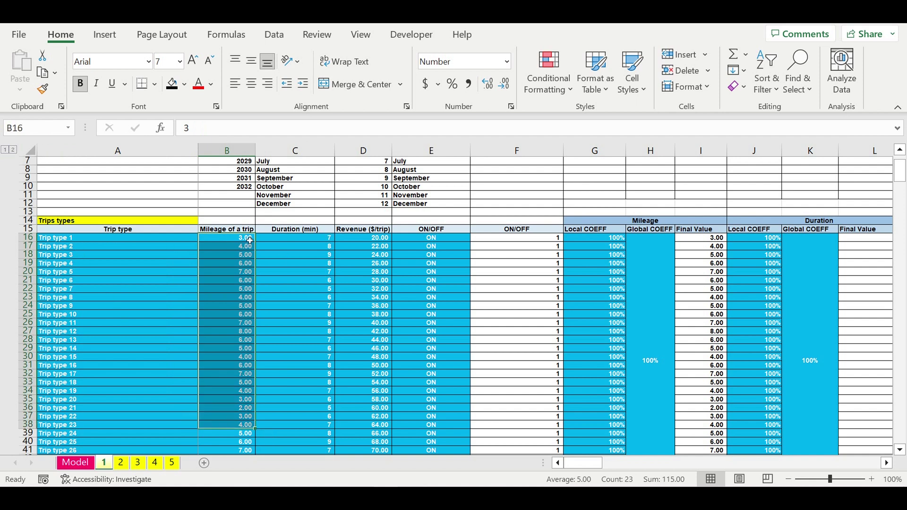
left_click_drag(74, 238, 83, 425)
left_click_drag(244, 240, 242, 408)
left_click_drag(305, 239, 326, 390)
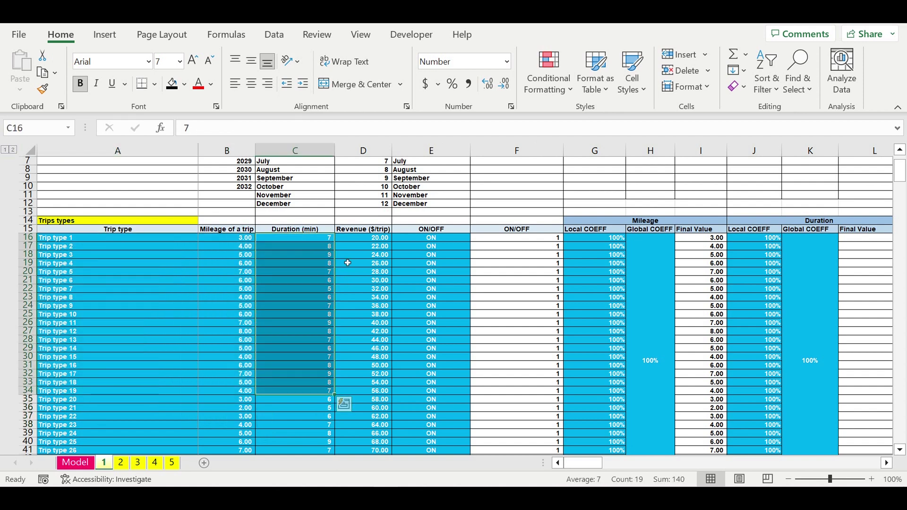
left_click_drag(364, 239, 373, 415)
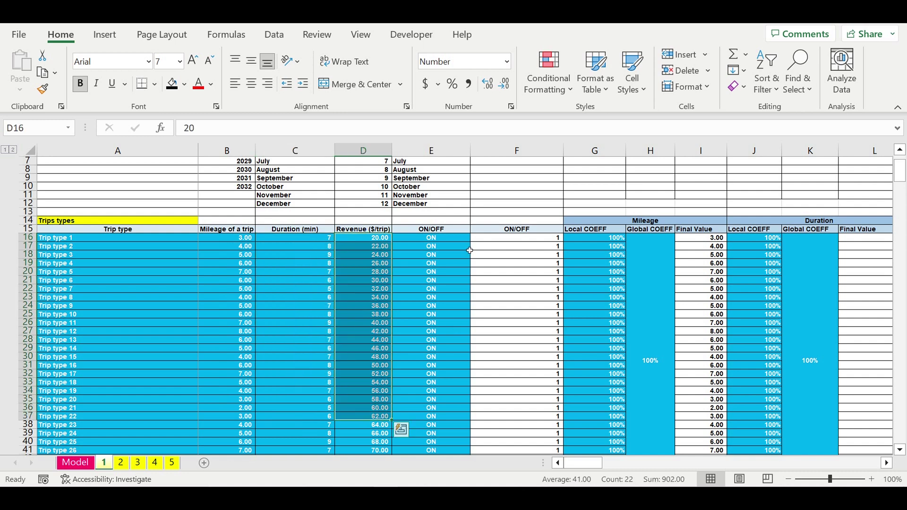
left_click_drag(446, 238, 454, 374)
Step: Examine the local and global coefficients for mileage, duration and revenues in the Trips types table
left_click_drag(611, 239, 637, 260)
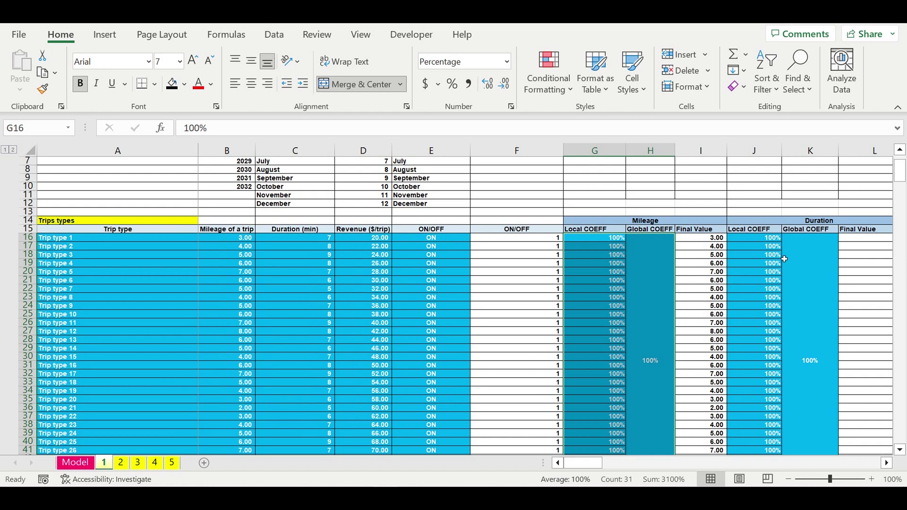
left_click_drag(756, 239, 786, 260)
left_click(887, 463)
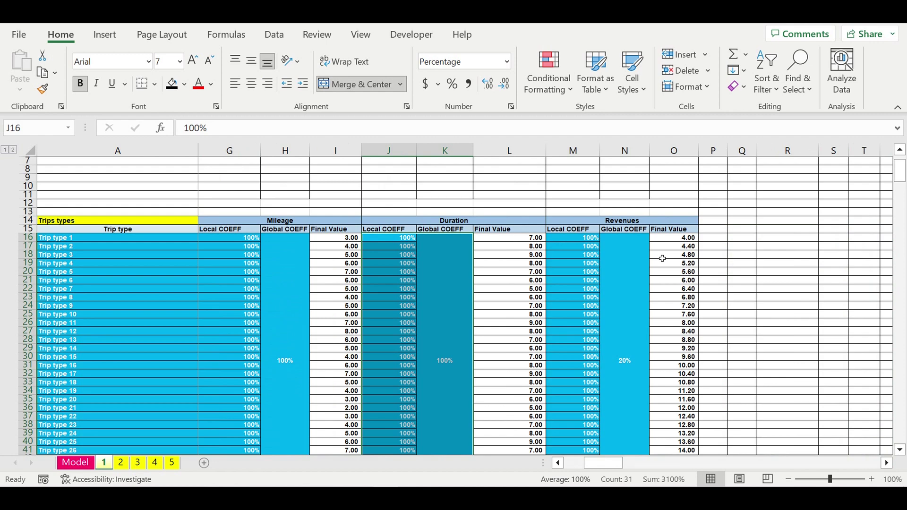
left_click_drag(603, 464, 505, 466)
Step: Examine the Monday table's amount of trips, local coefficients and ON/OFF settings for each trip type
scroll(308, 376, "down", 5)
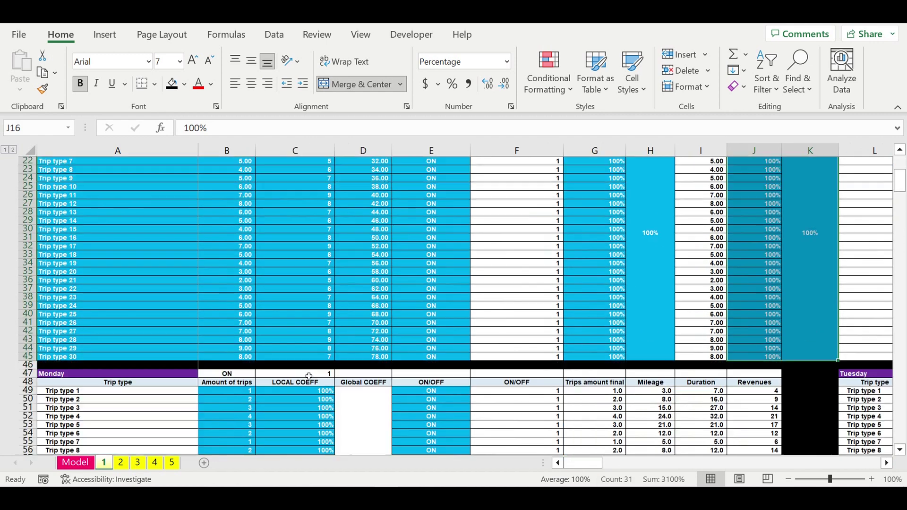
scroll(308, 376, "down", 4)
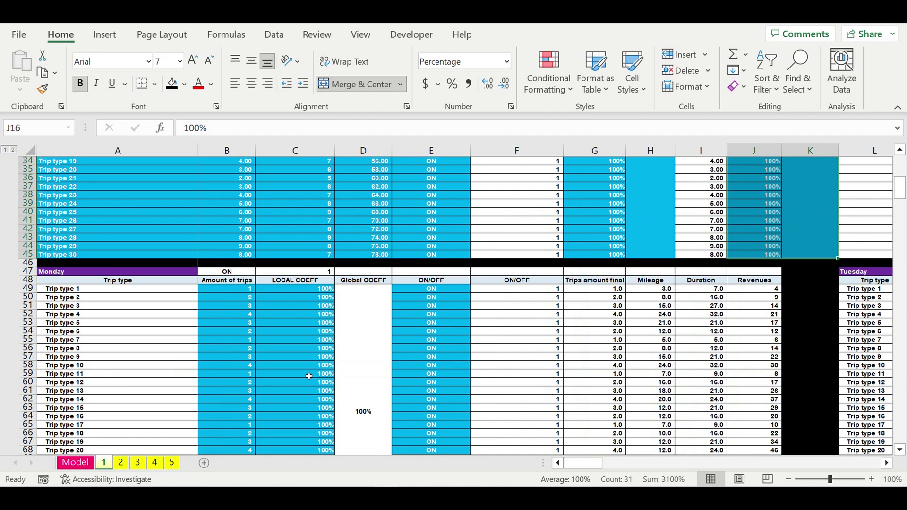
left_click(279, 344)
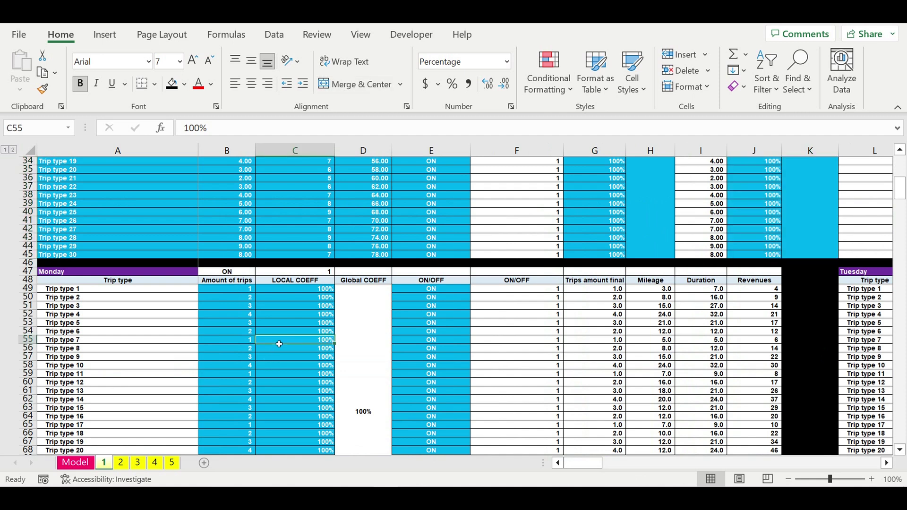
left_click(145, 273)
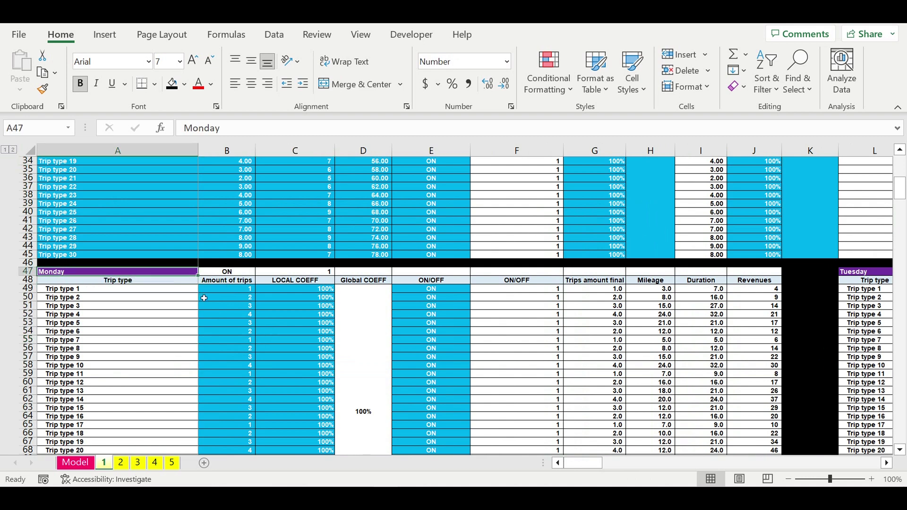
left_click_drag(241, 293, 243, 433)
left_click_drag(90, 289, 90, 407)
left_click_drag(234, 294, 247, 425)
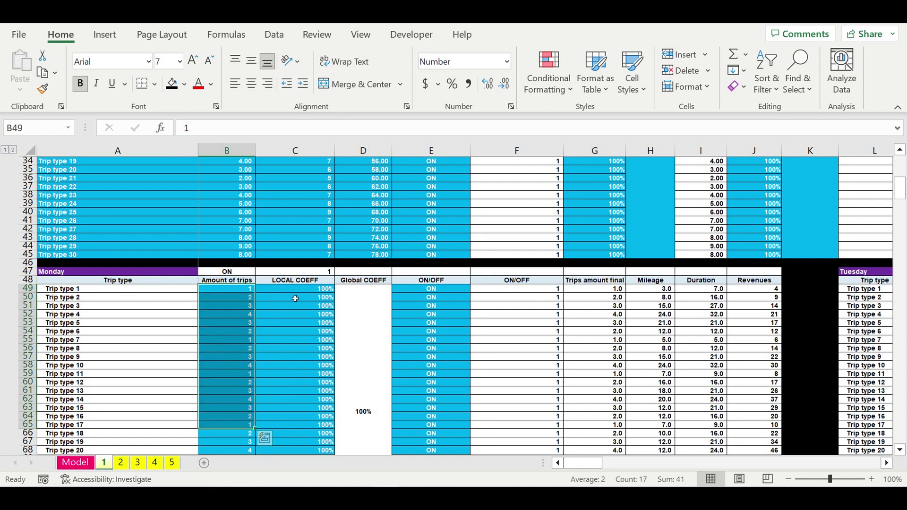
left_click(312, 290)
left_click_drag(311, 317, 322, 450)
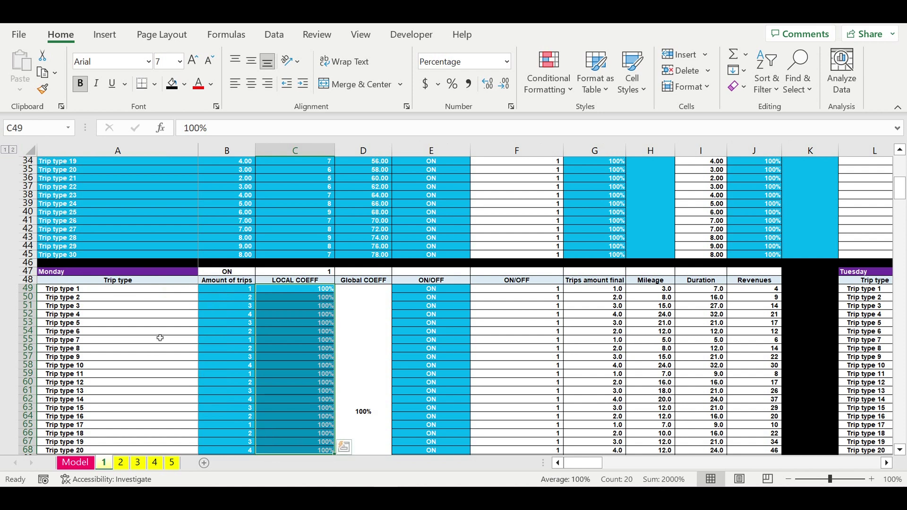
left_click_drag(240, 306, 241, 441)
left_click_drag(437, 297, 431, 433)
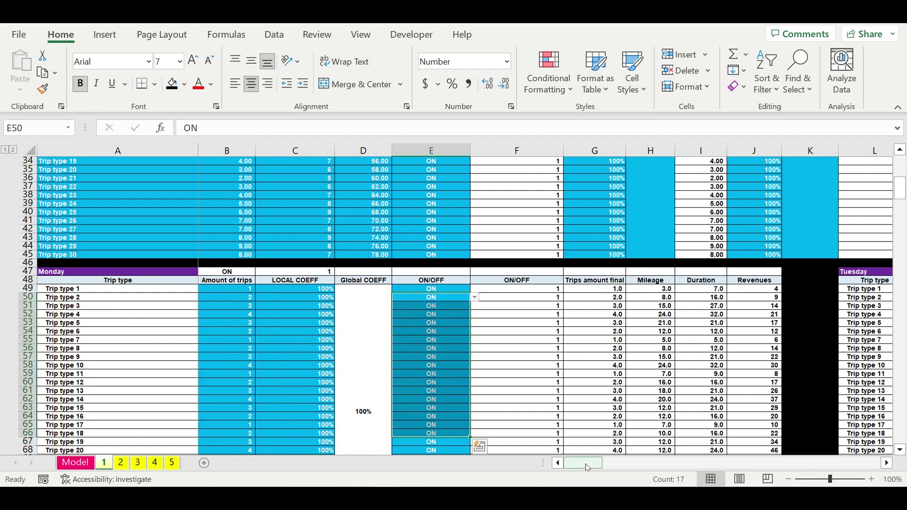
Step: Look across the weekday tables from Monday and Tuesday to Sunday, checking Sunday's trip amounts, local coefficients and ON/OFF settings
left_click(71, 275)
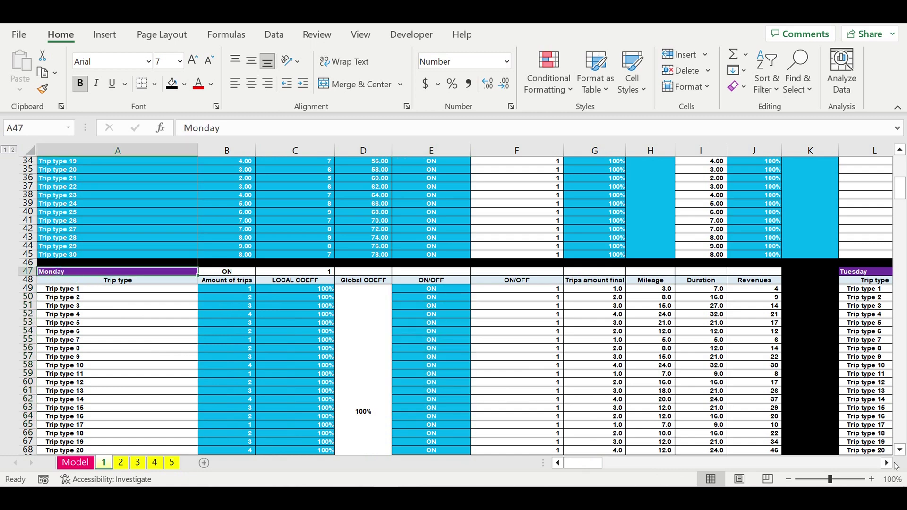
left_click(886, 463)
scroll(869, 437, "right", 2)
left_click(696, 275)
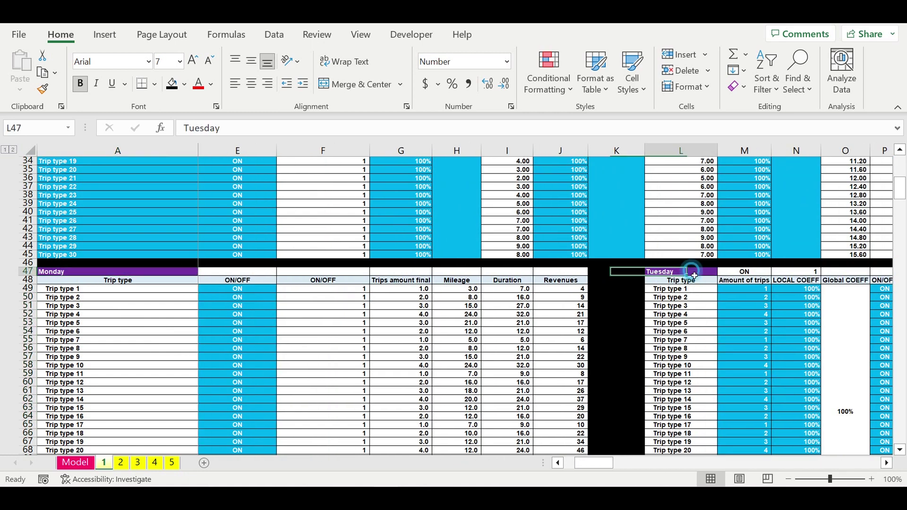
left_click_drag(603, 465, 756, 458)
left_click(333, 272)
left_click(378, 297)
left_click(429, 313)
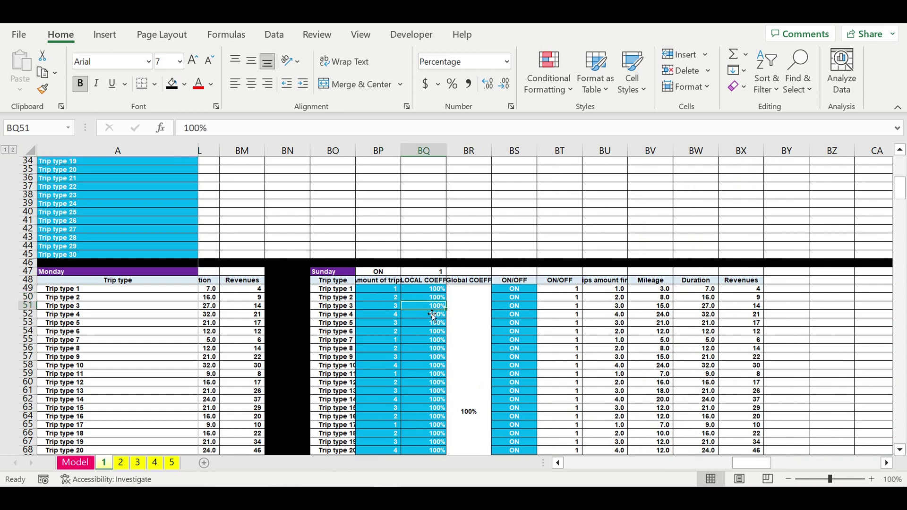
left_click(494, 338)
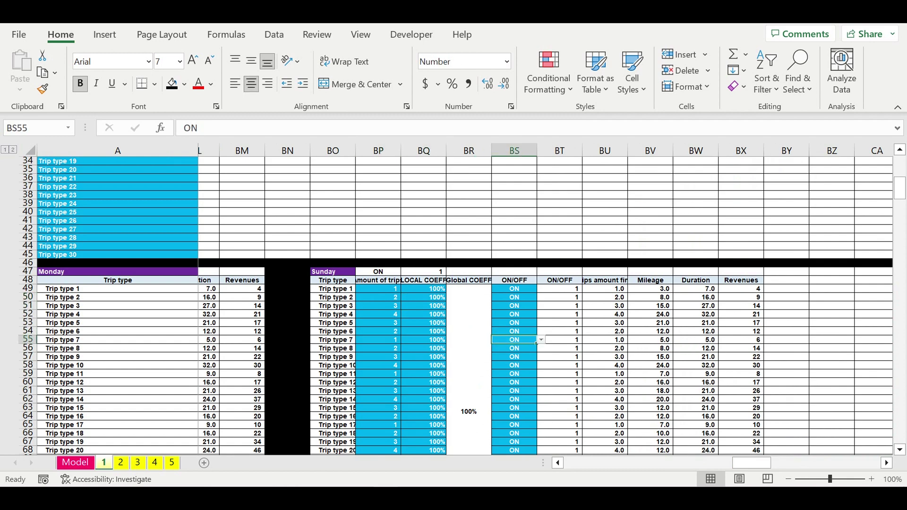
Step: Examine the days of the week and their Day ON/OFF settings in the Revenues consolidation table
left_click_drag(756, 463, 486, 478)
scroll(432, 431, "down", 11)
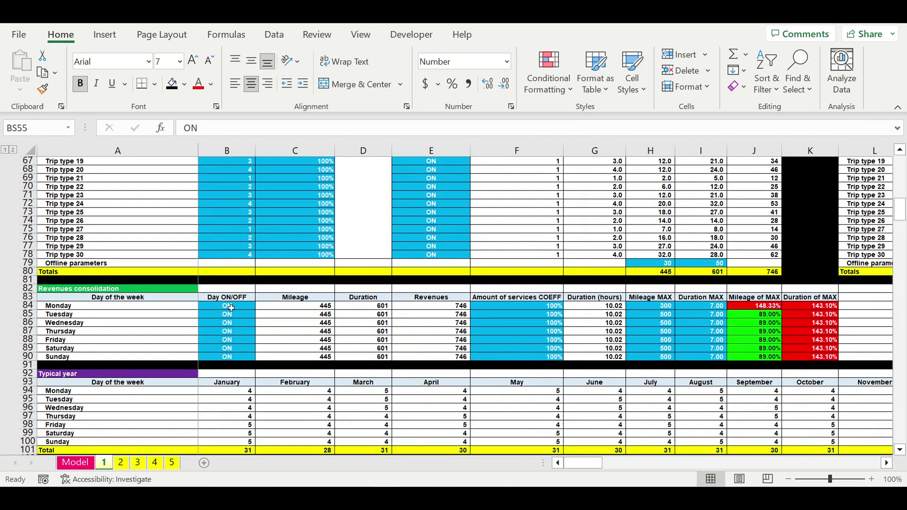
left_click_drag(230, 307, 232, 361)
left_click(68, 305)
left_click_drag(70, 328, 71, 358)
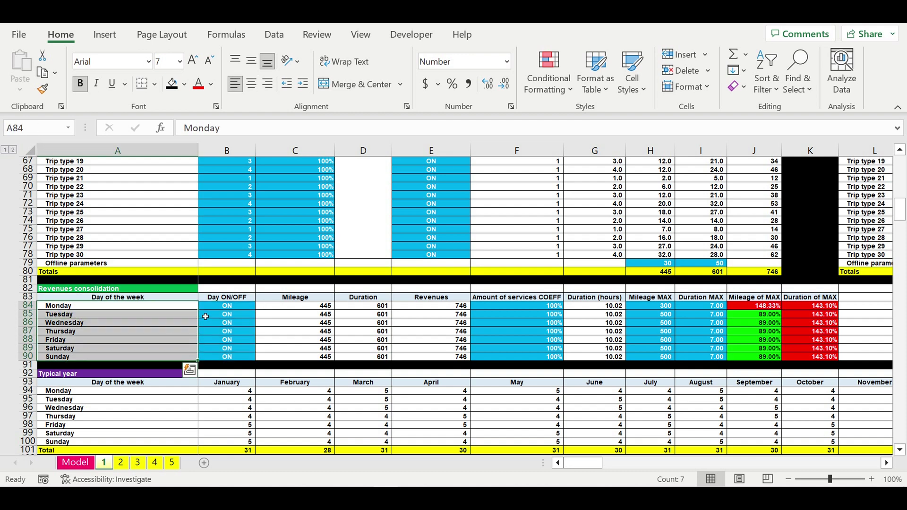
left_click(227, 306)
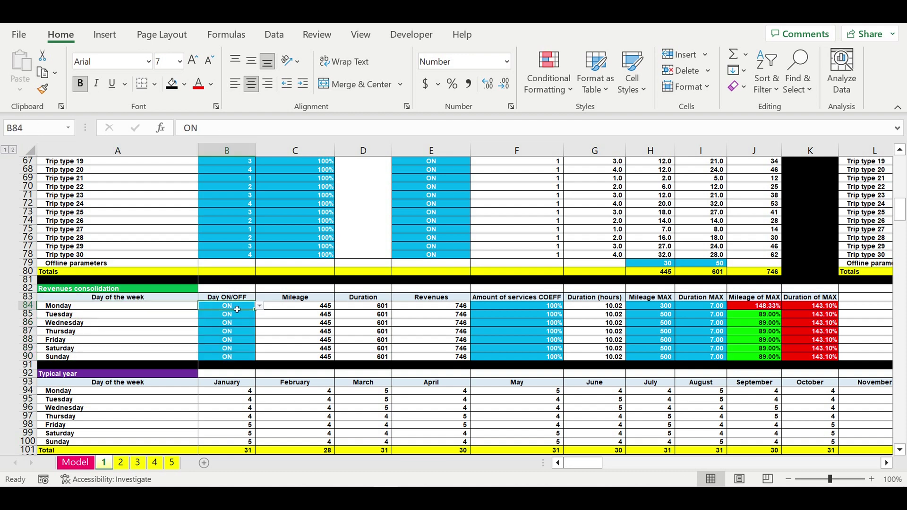
left_click(66, 307)
left_click(63, 315)
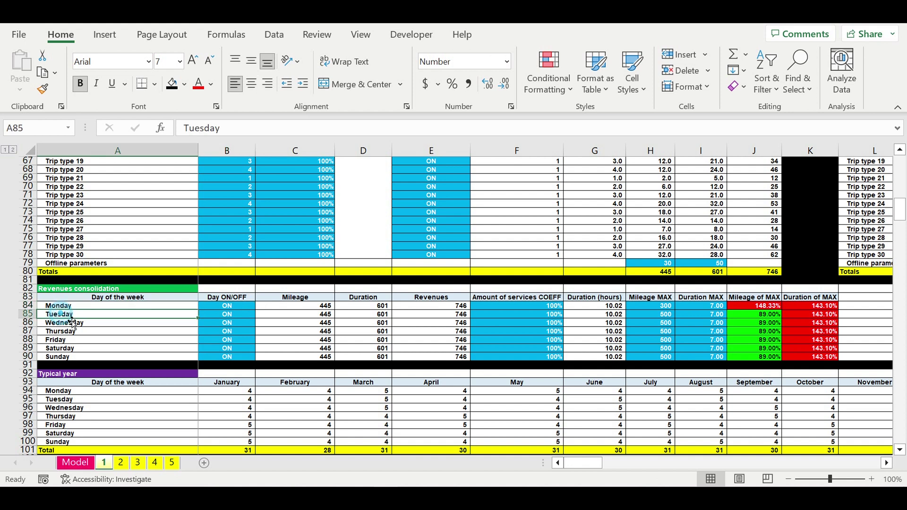
Step: Review the Amount of services COEFF, Mileage MAX and Duration MAX inputs in the Revenues consolidation table
left_click_drag(542, 310, 541, 362)
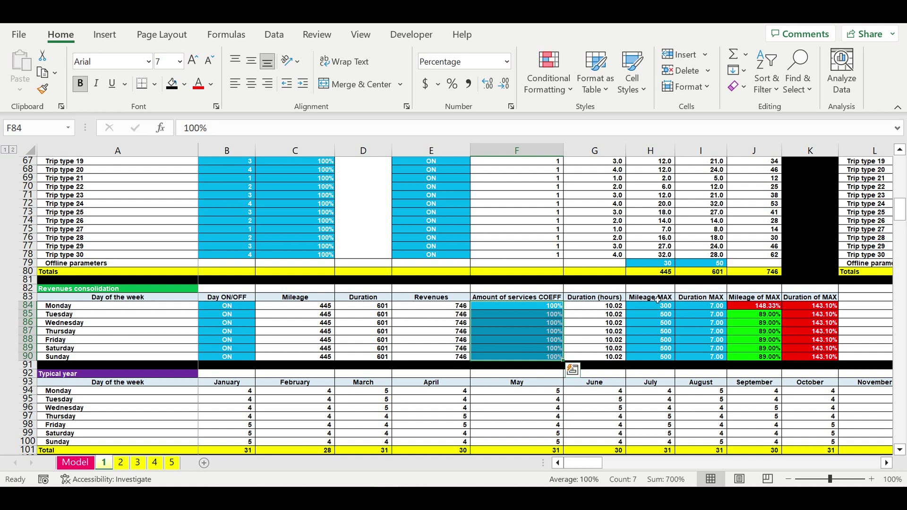
left_click_drag(659, 305, 699, 358)
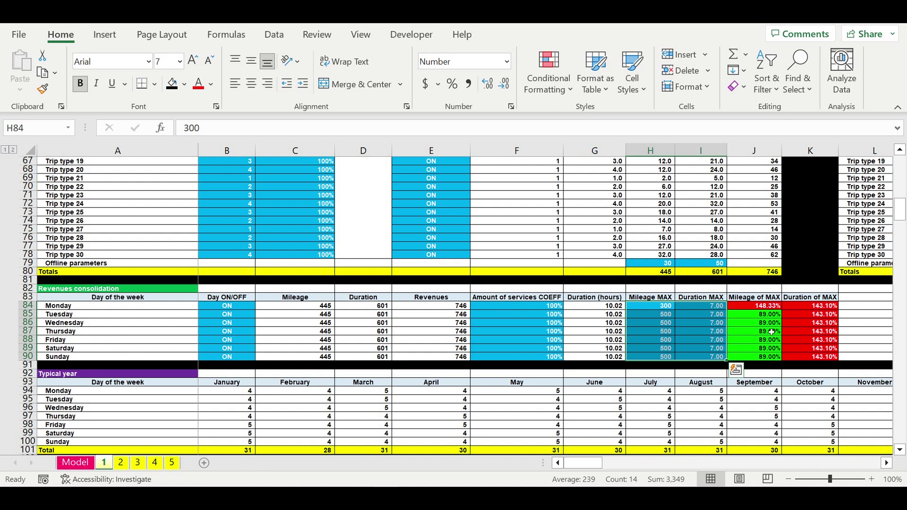
left_click(652, 324)
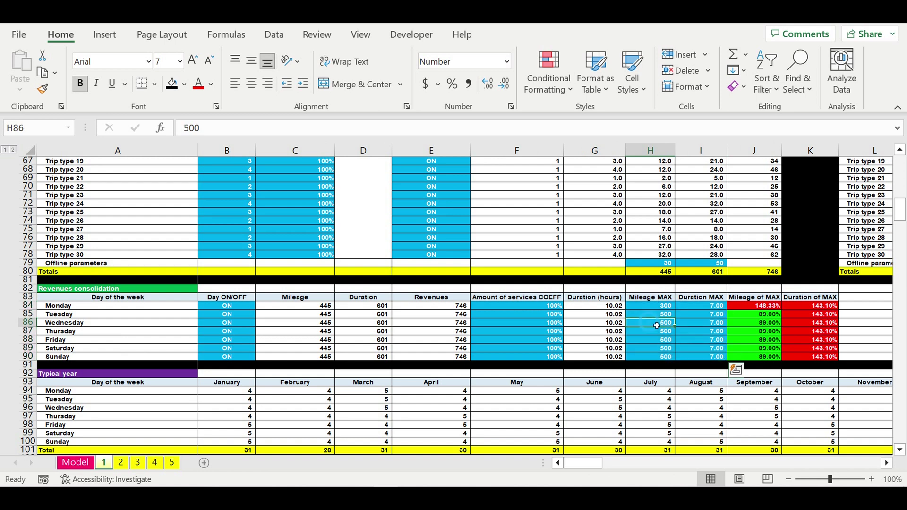
left_click(704, 325)
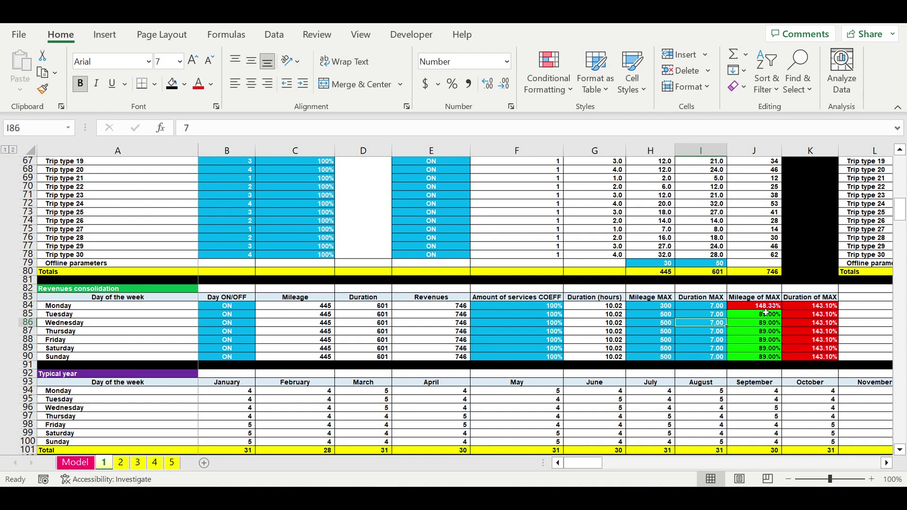
Step: Examine the monthly percentages in the Reaching the target revenues row, starting at B142
scroll(404, 291, "down", 16)
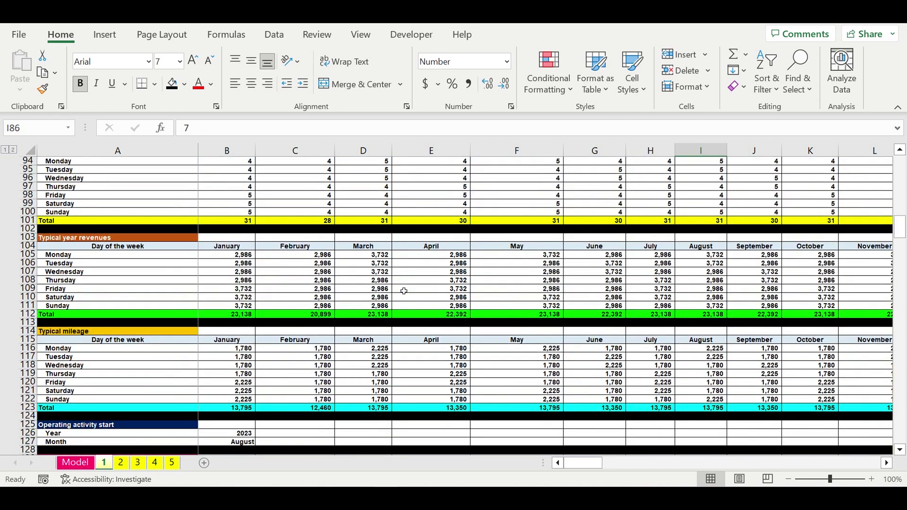
scroll(403, 291, "down", 3)
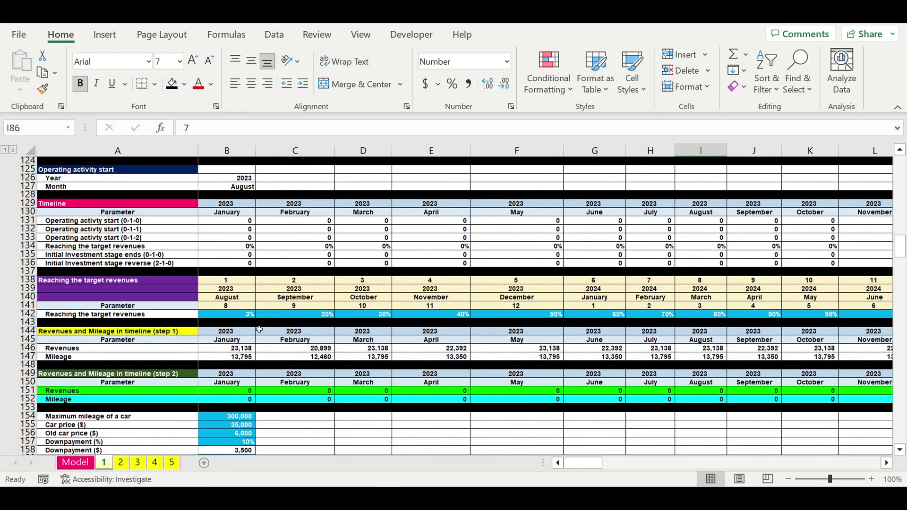
left_click_drag(235, 317, 856, 318)
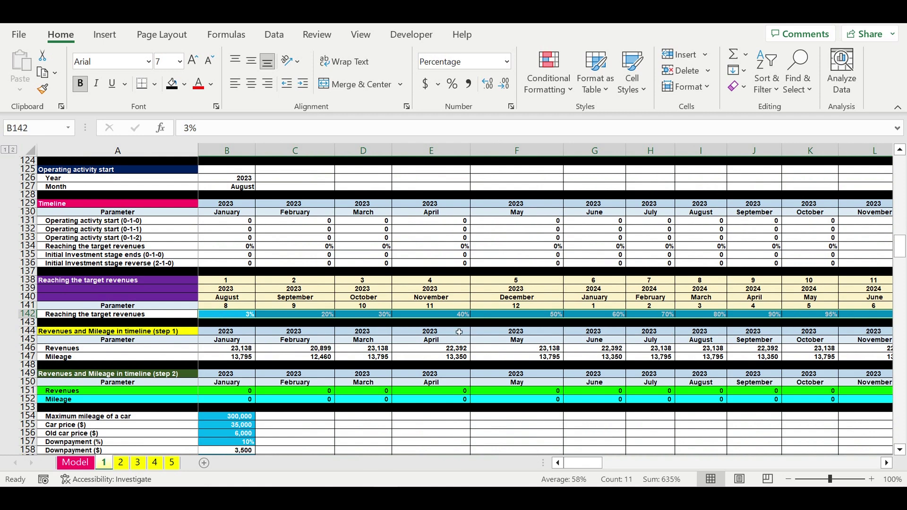
Step: Review the car financing inputs from Maximum mileage of a car and Car price through Downpayment, Interest rate and Term of loan
scroll(306, 340, "down", 4)
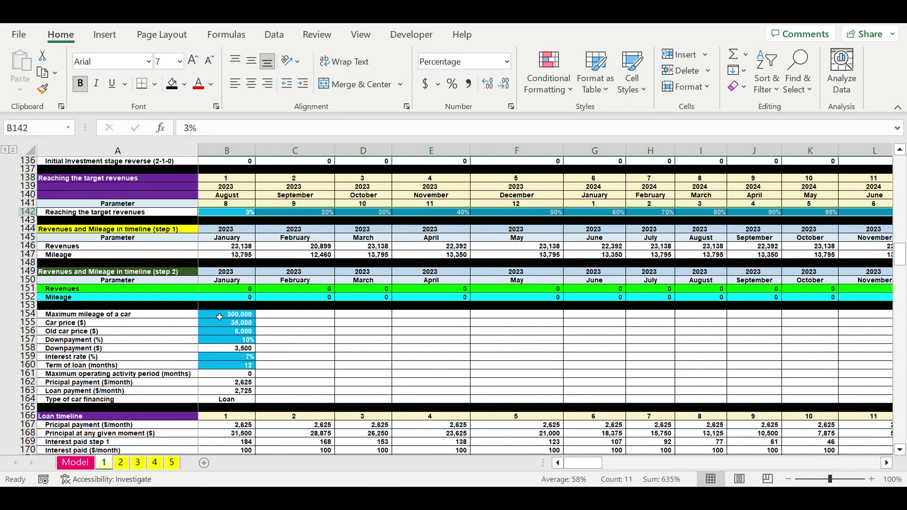
left_click_drag(220, 317, 220, 339)
left_click(220, 317)
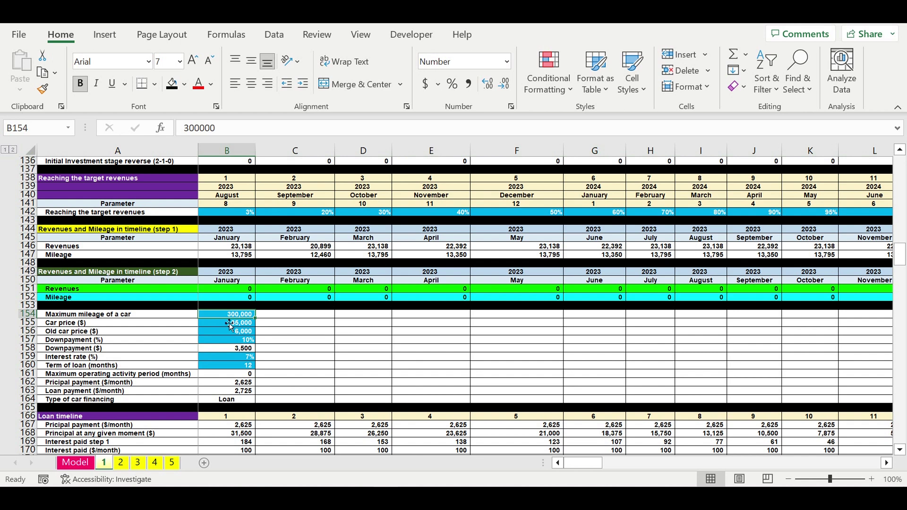
left_click(218, 326)
left_click(228, 333)
left_click(217, 317)
left_click(228, 344)
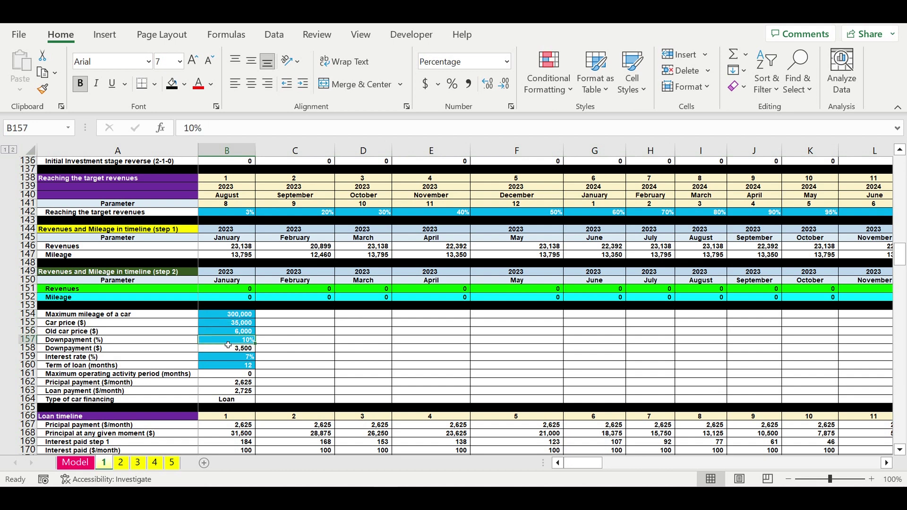
left_click(227, 359)
left_click(234, 366)
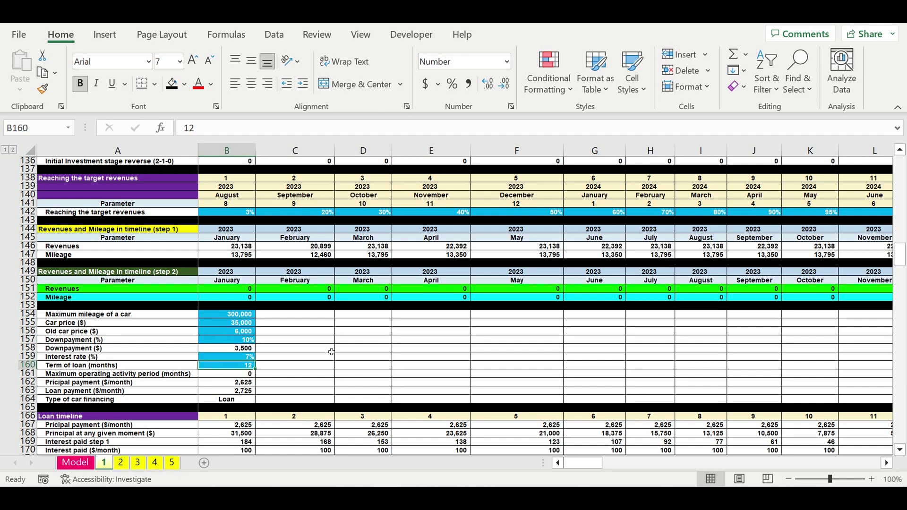
Step: Examine the Periodic dealership maintenance COEFF and Parts costs COEFF inputs below the Car Cycles table
scroll(331, 352, "down", 11)
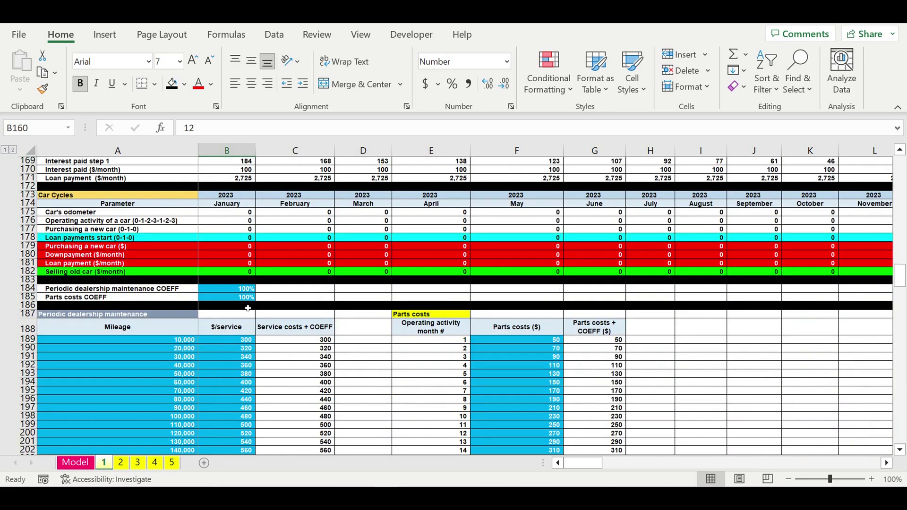
left_click(238, 290)
left_click(234, 298)
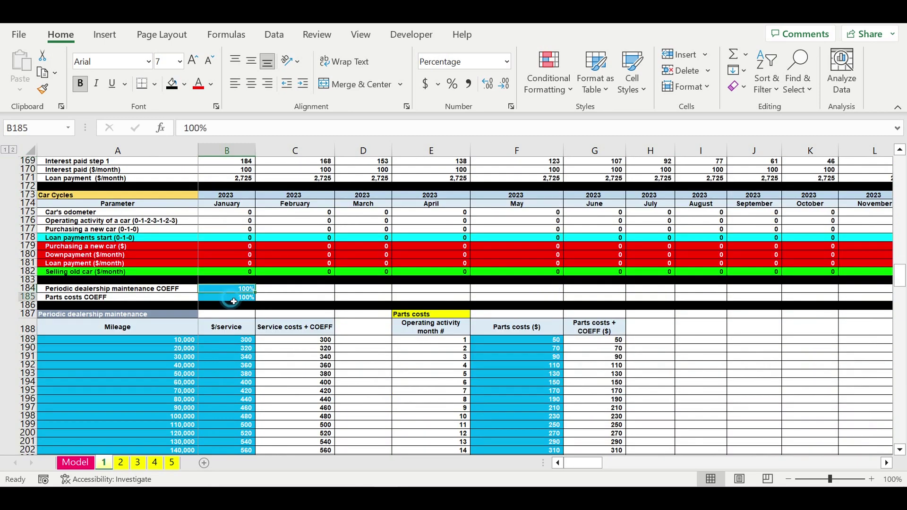
left_click(118, 290)
left_click(89, 298)
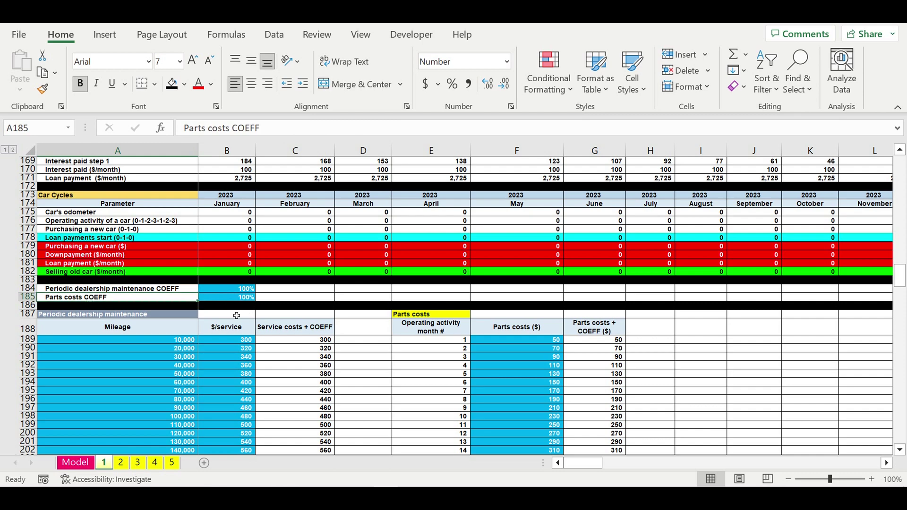
Step: Examine the mileage intervals and $/service values in the Periodic dealership maintenance table
scroll(236, 315, "down", 3)
left_click_drag(170, 265, 238, 451)
left_click(146, 289)
left_click(235, 281)
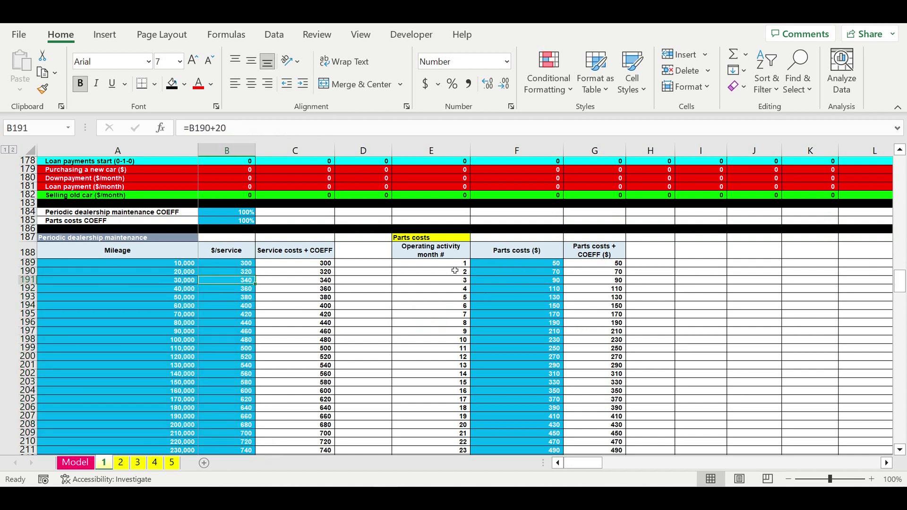
Step: Review the operating activity months and the Parts costs ($) column in the Parts costs table
left_click_drag(452, 266, 453, 442)
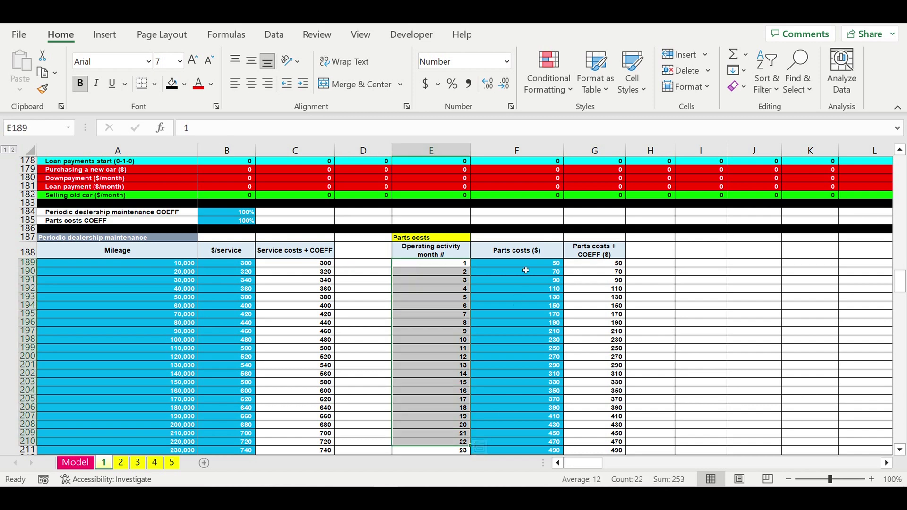
left_click_drag(526, 267, 535, 399)
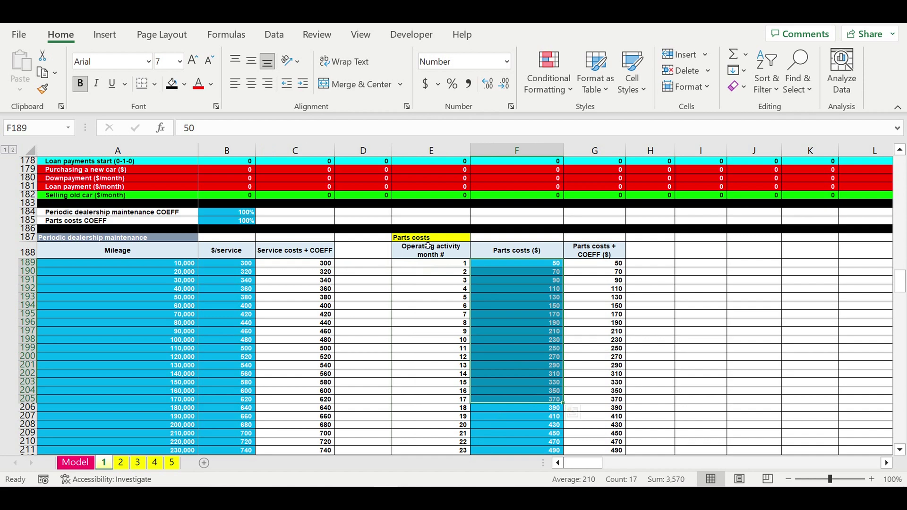
scroll(432, 314, "down", 15)
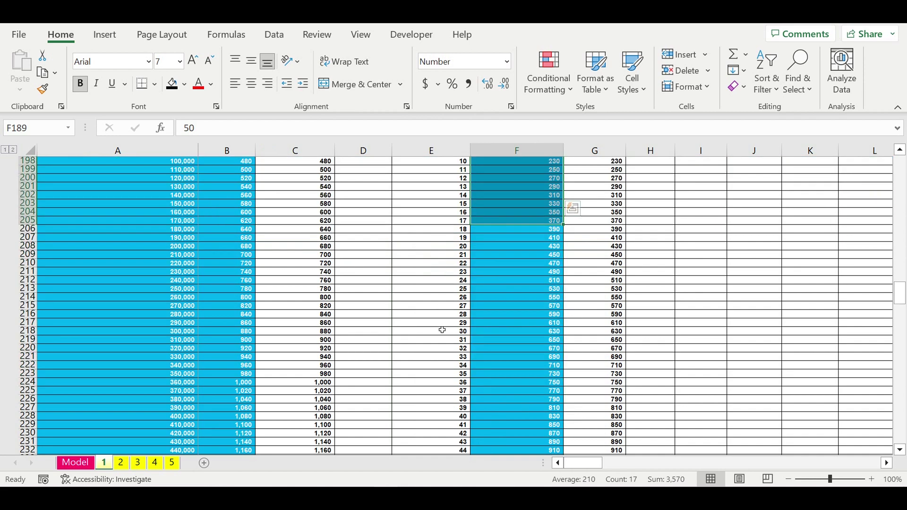
scroll(442, 331, "down", 13)
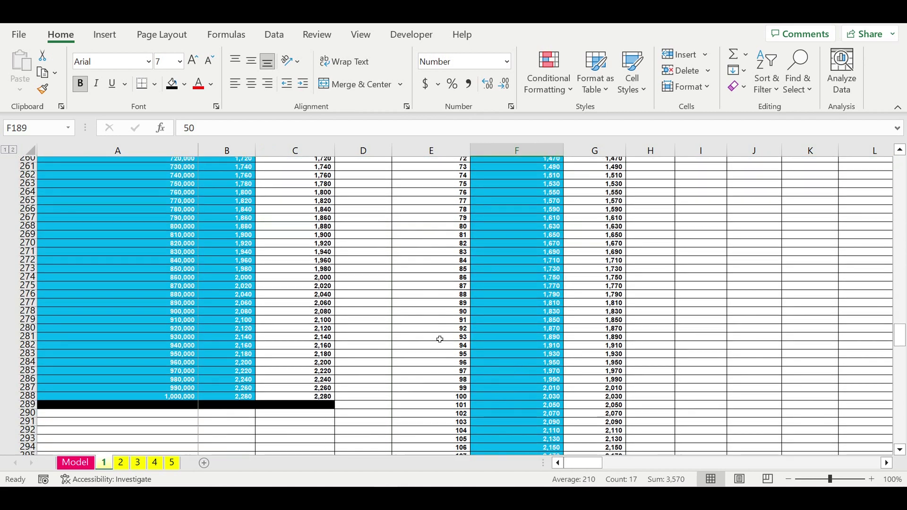
Step: Examine the Primary investment plan items and their monthly amounts before the operating activity start, A795 to D810
scroll(439, 339, "down", 15)
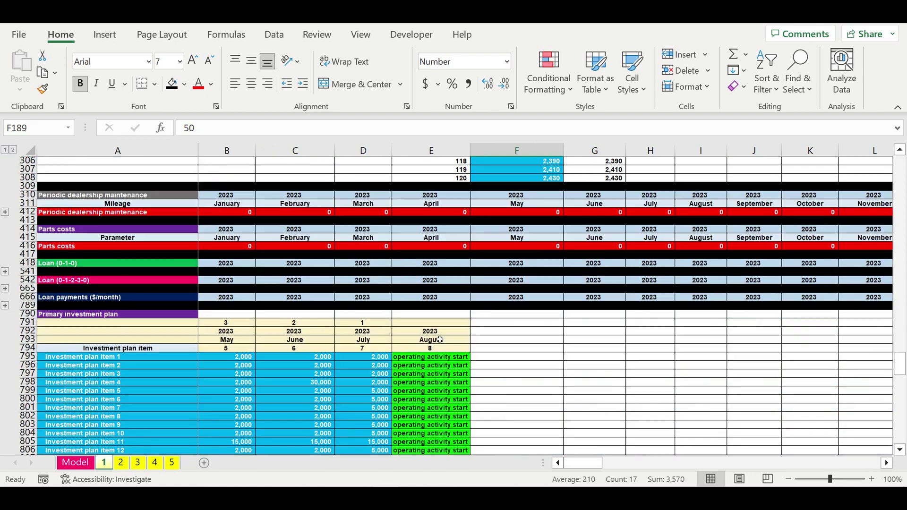
scroll(334, 328, "down", 2)
left_click_drag(175, 306, 358, 437)
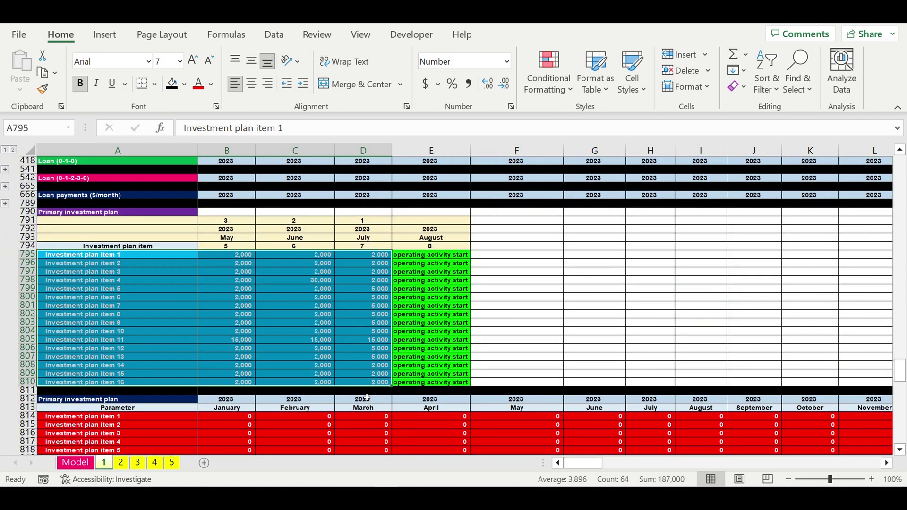
Step: Review the Fixed costs table's typical-year amounts, Local and Global COEFF values and ON/OFF settings
scroll(250, 291, "down", 16)
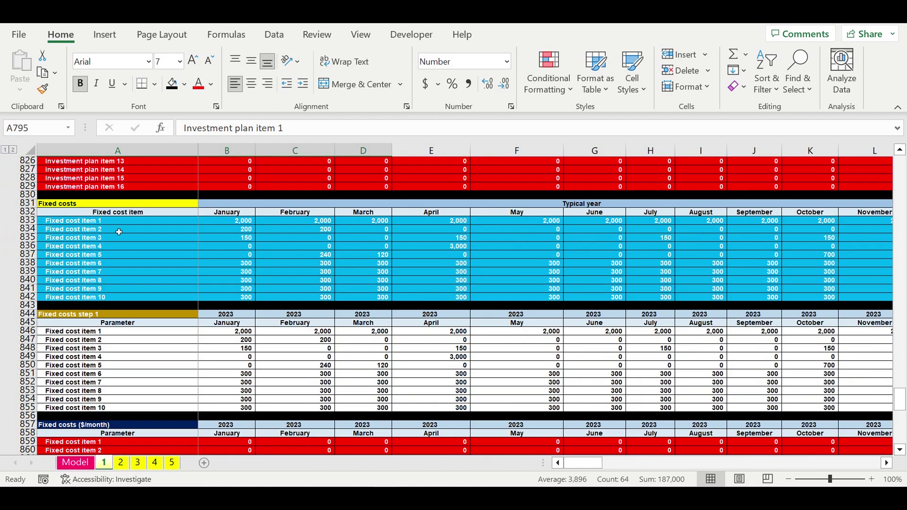
left_click_drag(69, 224, 726, 257)
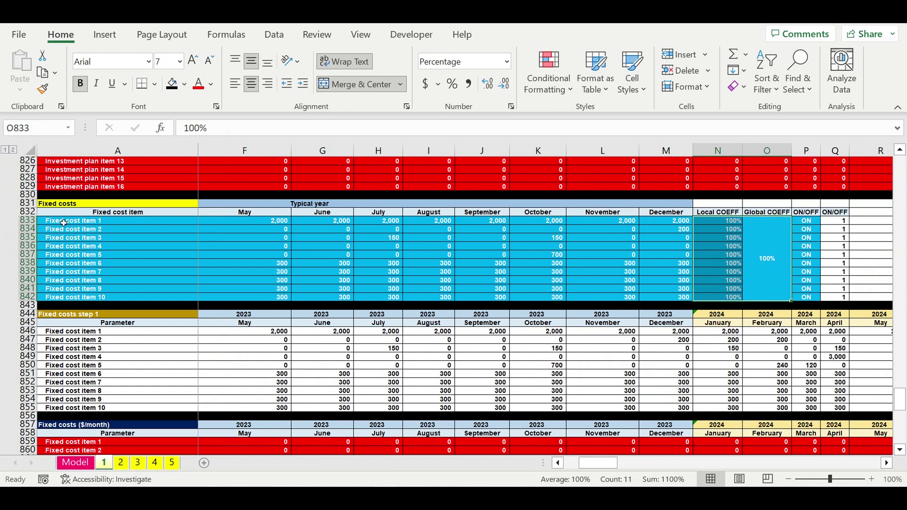
left_click_drag(806, 220, 806, 298)
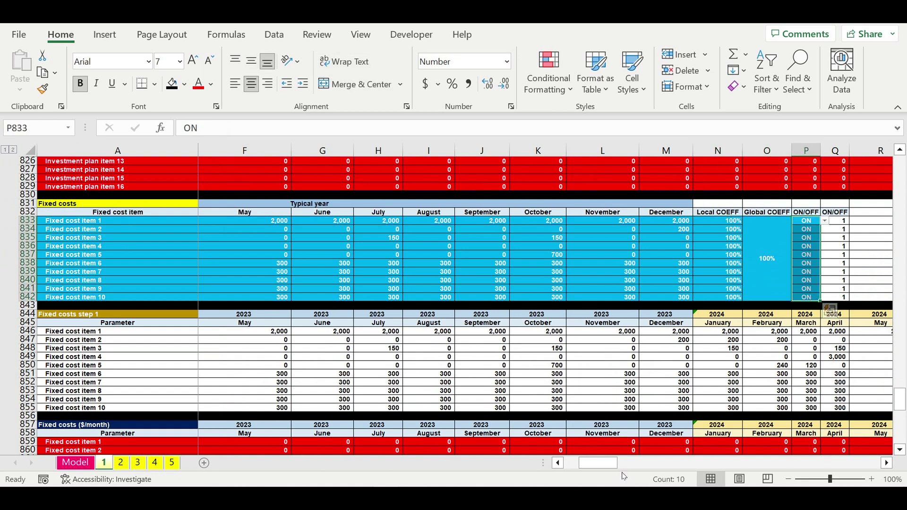
Step: Examine the Price of Gasoline, Miles per gallon and Uber / Lyft commissions % from revenues inputs
left_click_drag(597, 463, 470, 469)
scroll(359, 377, "down", 4)
scroll(362, 381, "down", 7)
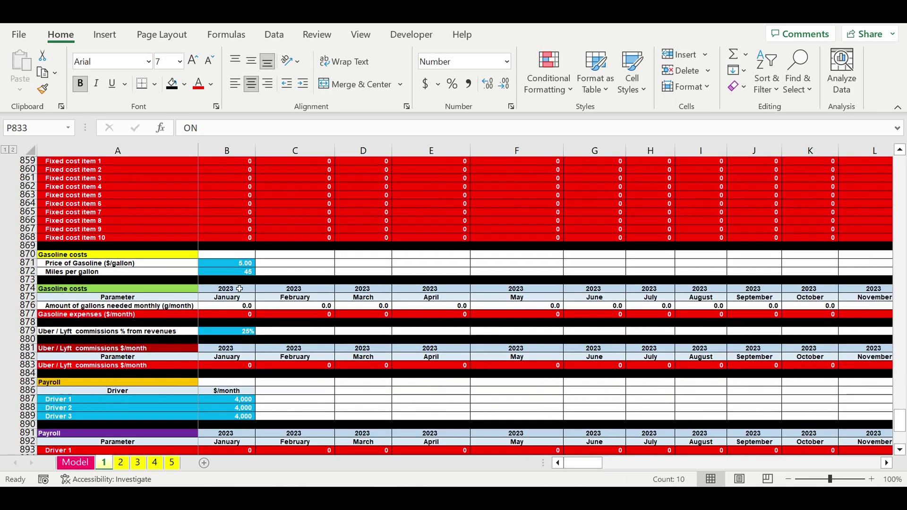
left_click_drag(229, 266, 234, 273)
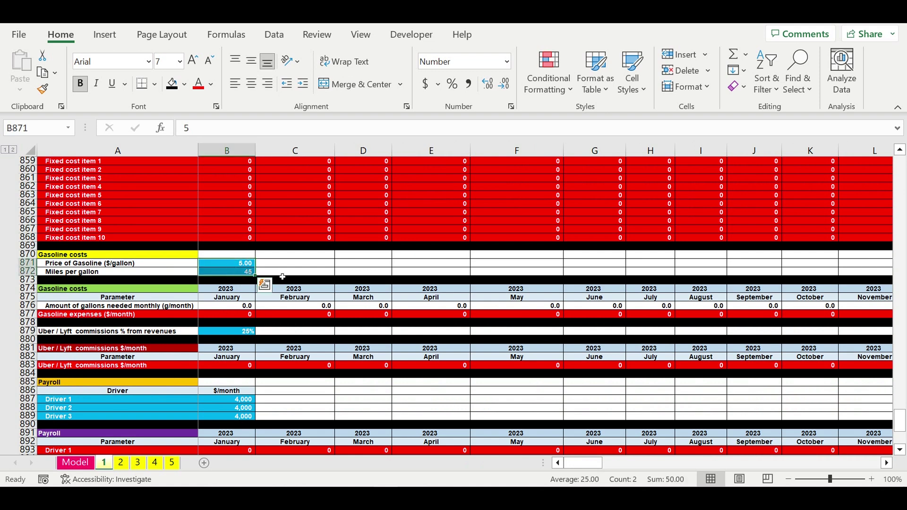
left_click(226, 334)
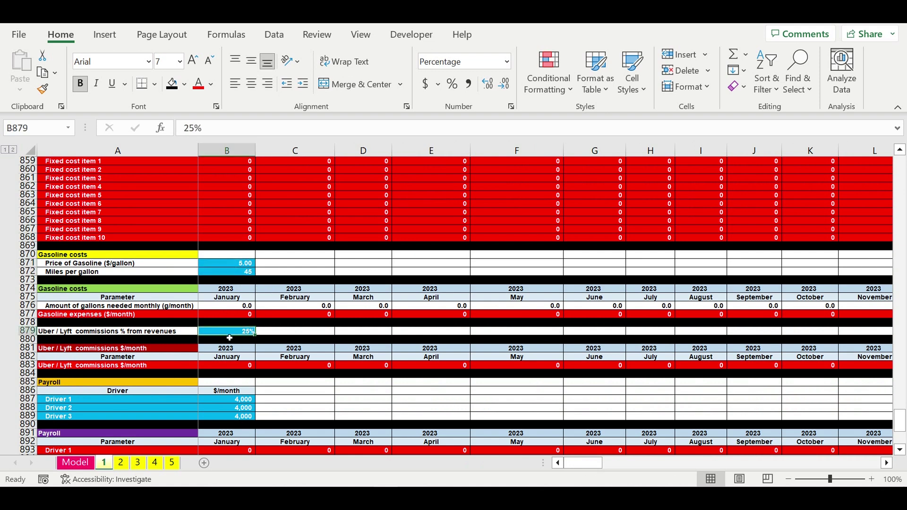
Step: Review the drivers' monthly Payroll inputs and the Data consolidation table in rows 897 to 911
left_click(188, 399)
left_click(225, 420, "shift")
scroll(265, 390, "down", 7)
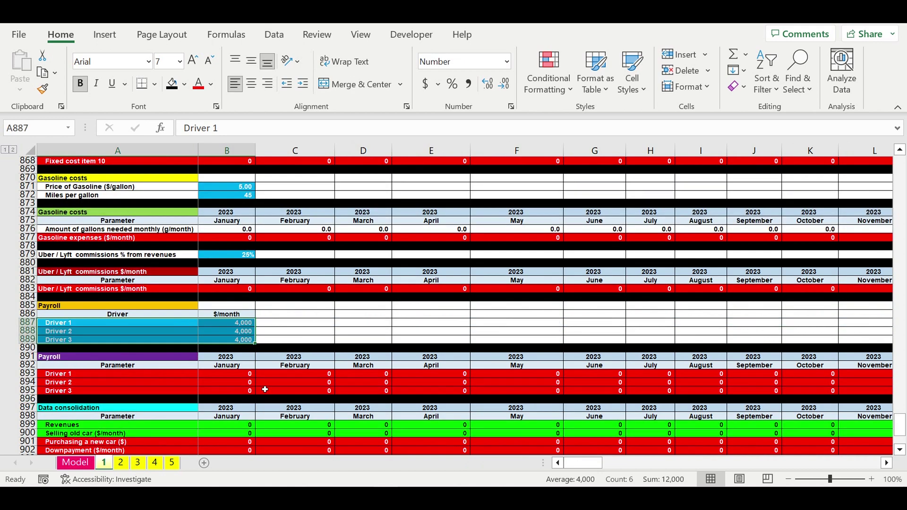
scroll(265, 389, "down", 2)
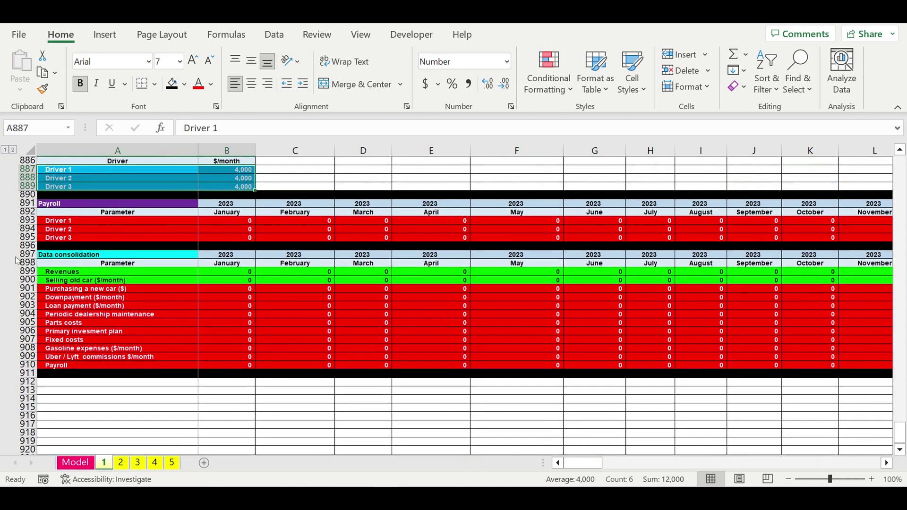
left_click_drag(22, 257, 43, 376)
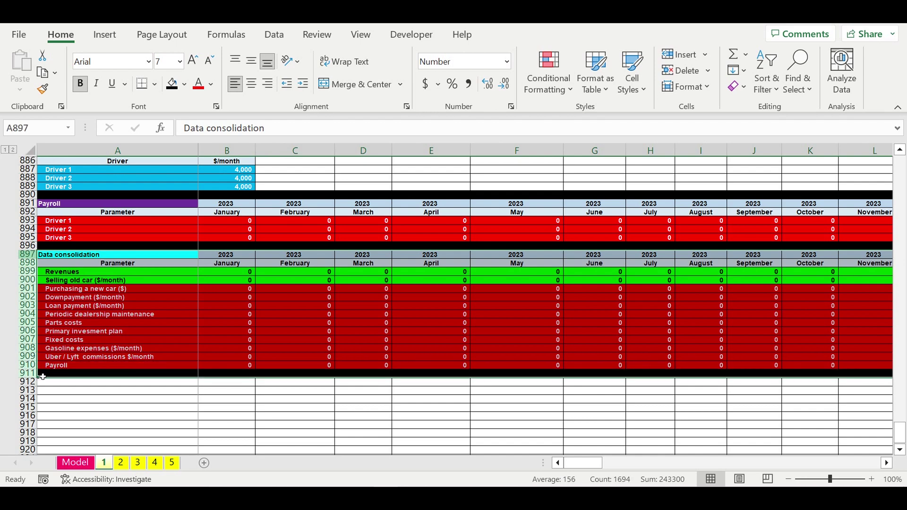
Step: Switch to the Model sheet and examine the list of cars and their ON/OFF settings in the Cars table
left_click(77, 464)
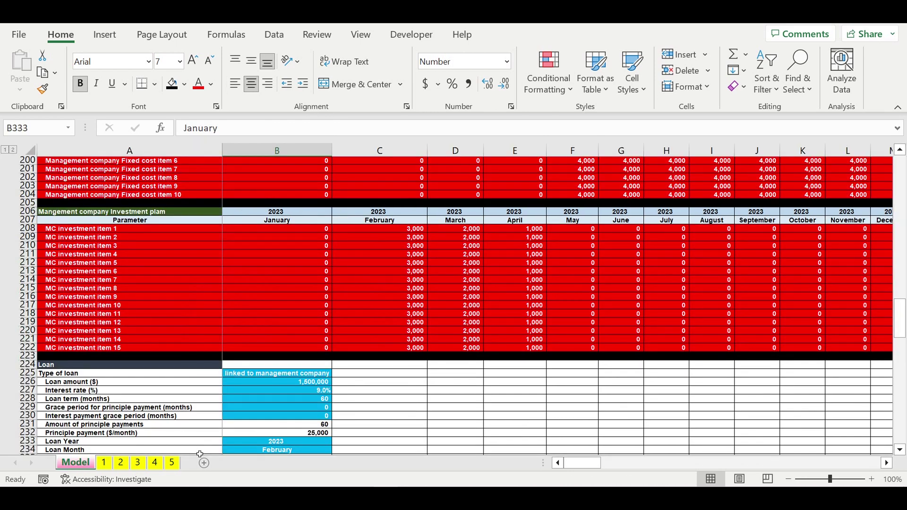
scroll(196, 338, "up", 4)
left_click_drag(901, 309, 900, 182)
left_click(202, 301)
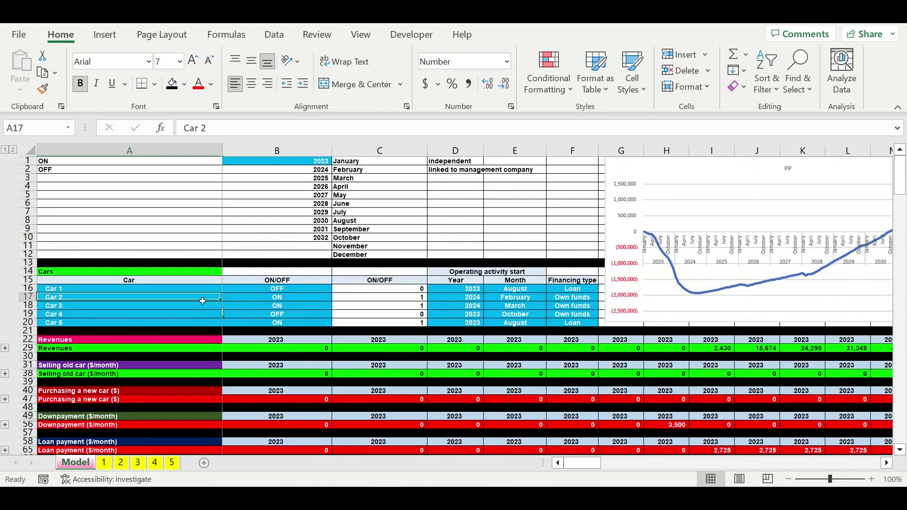
left_click_drag(75, 289, 81, 323)
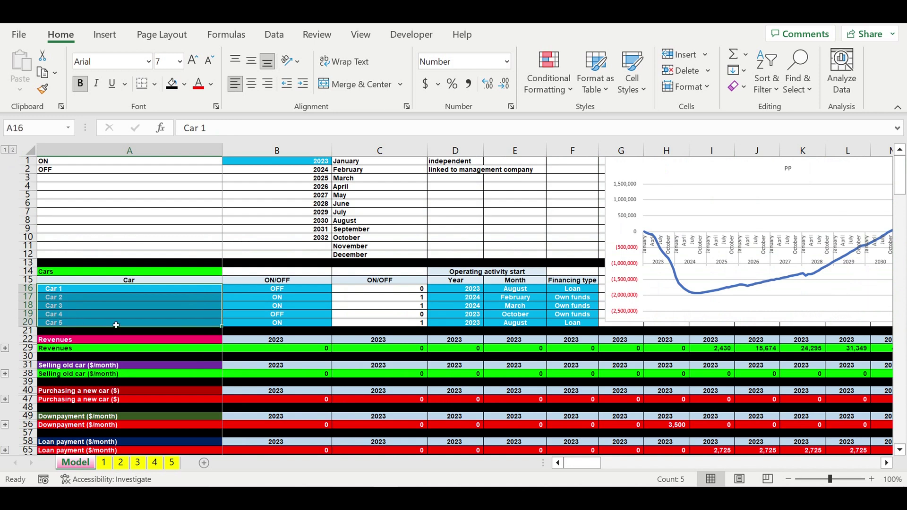
left_click_drag(273, 289, 276, 324)
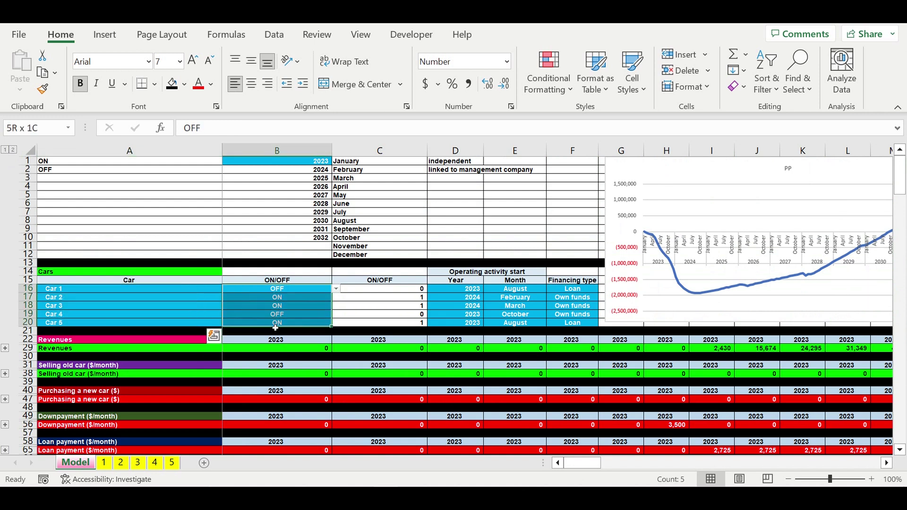
Step: Review each car's operating activity start year and month and its Financing type, comparing Loan with Own funds
left_click_drag(474, 292, 514, 325)
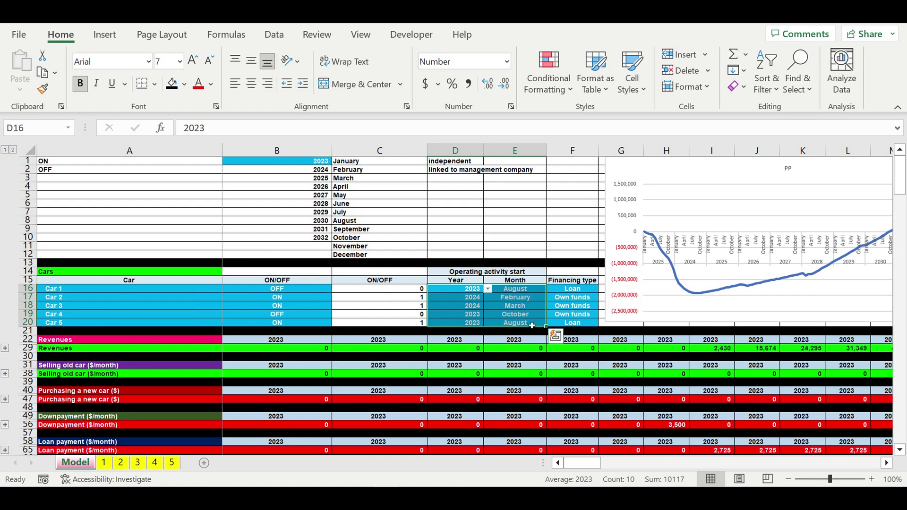
left_click_drag(573, 292, 574, 324)
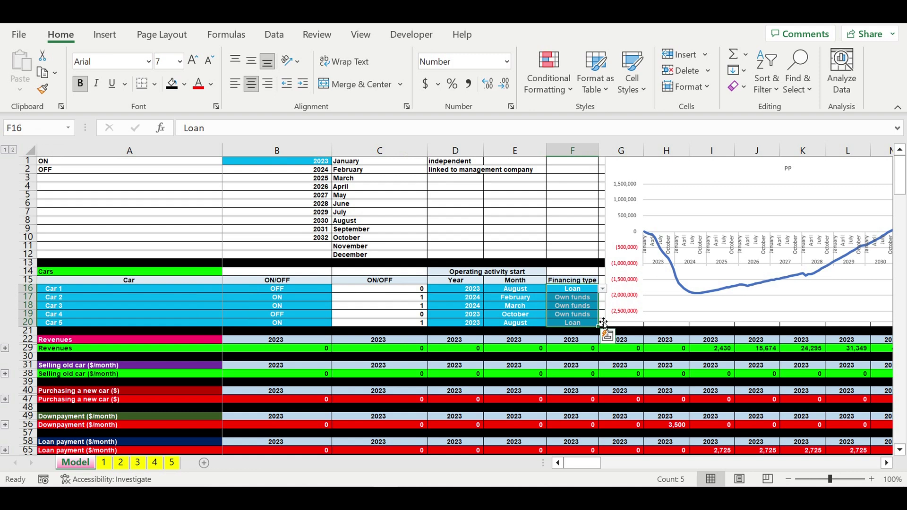
left_click(577, 292)
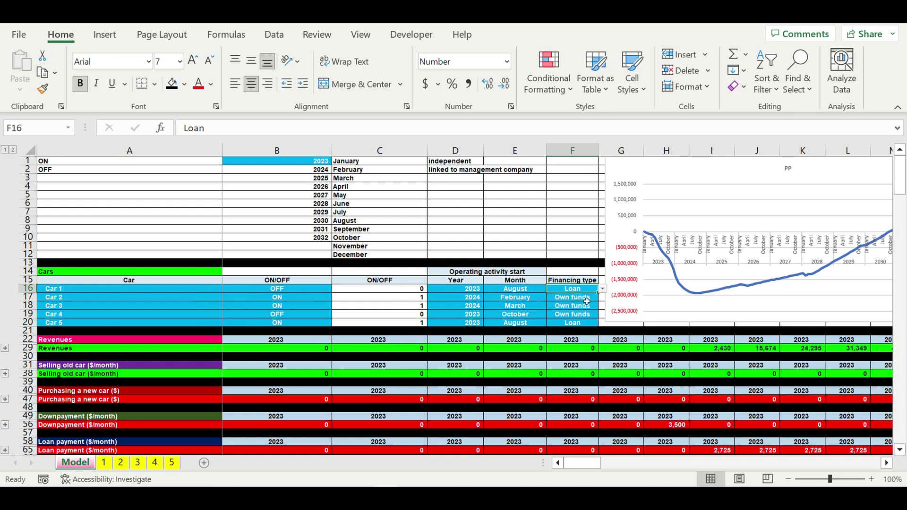
left_click_drag(576, 301, 575, 315)
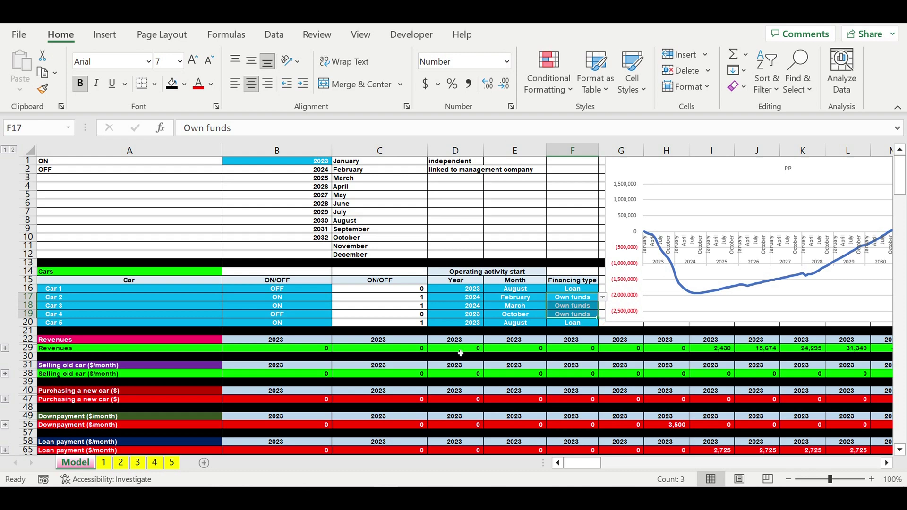
Step: Examine the Management company (ON/OFF) setting and the positions, salaries and headcounts in the Management company payroll table
scroll(457, 351, "down", 10)
scroll(456, 353, "down", 10)
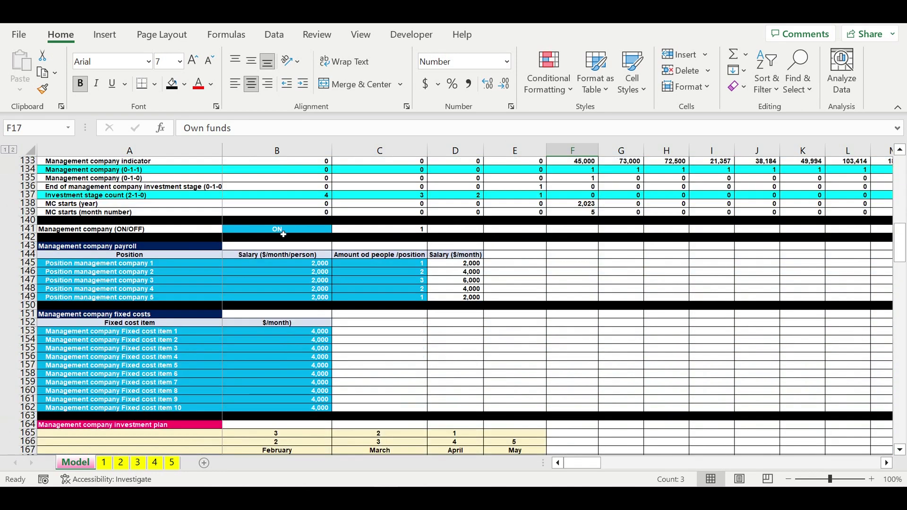
left_click(297, 230)
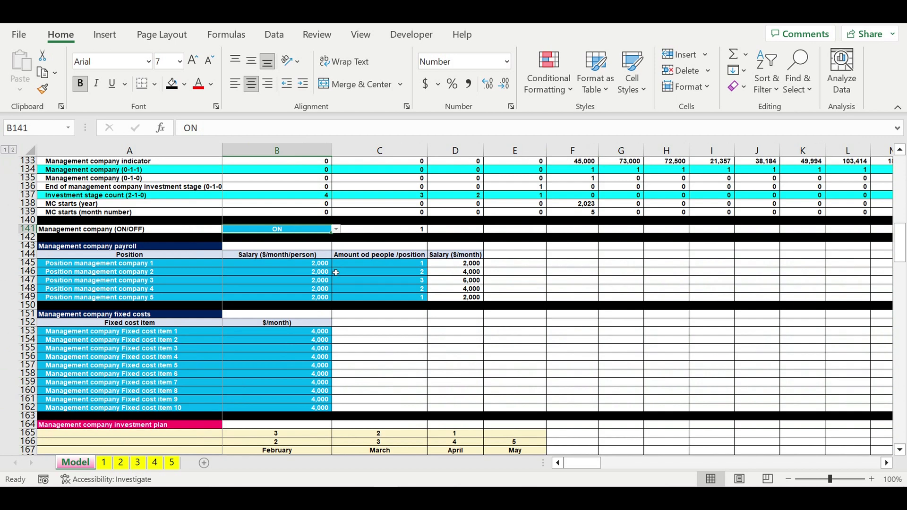
left_click_drag(170, 267, 369, 303)
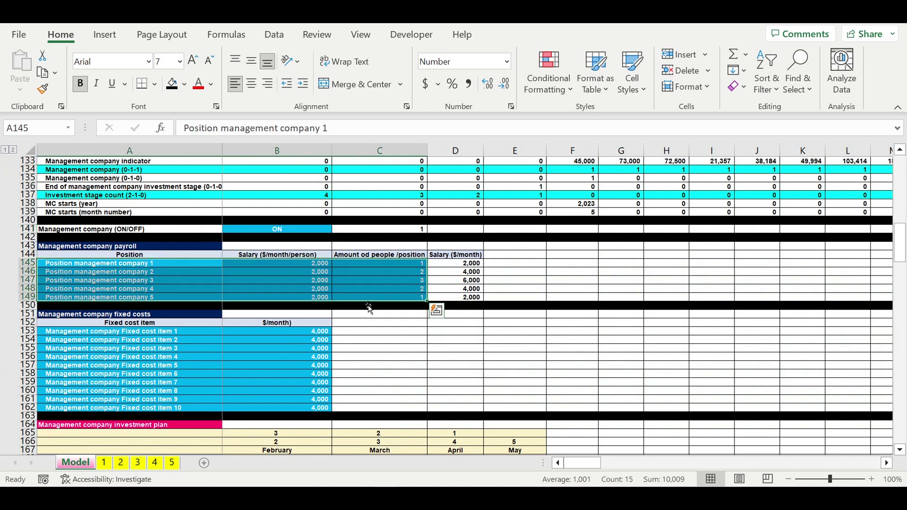
Step: Review the Management company fixed costs table and the monthly amounts for the 15 items in the Management company investment plan
scroll(346, 312, "down", 2)
scroll(278, 290, "down", 1)
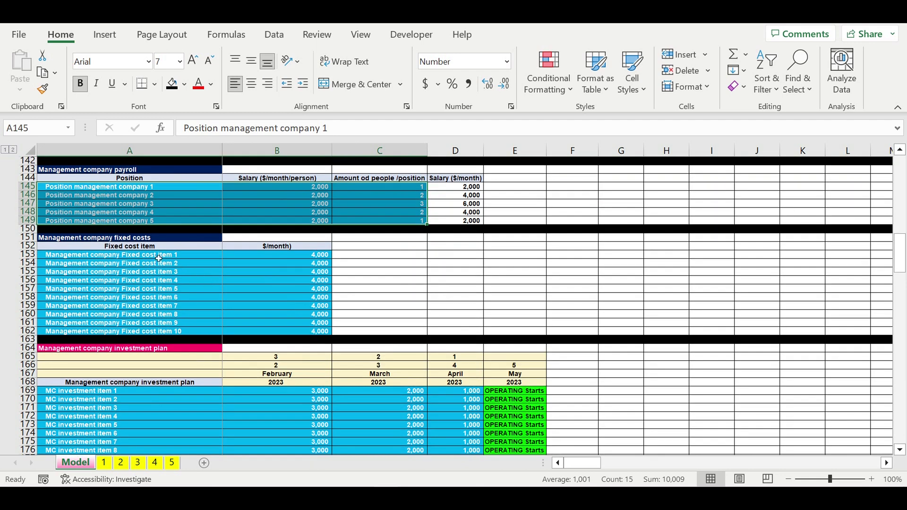
left_click_drag(159, 258, 438, 420)
scroll(244, 324, "down", 3)
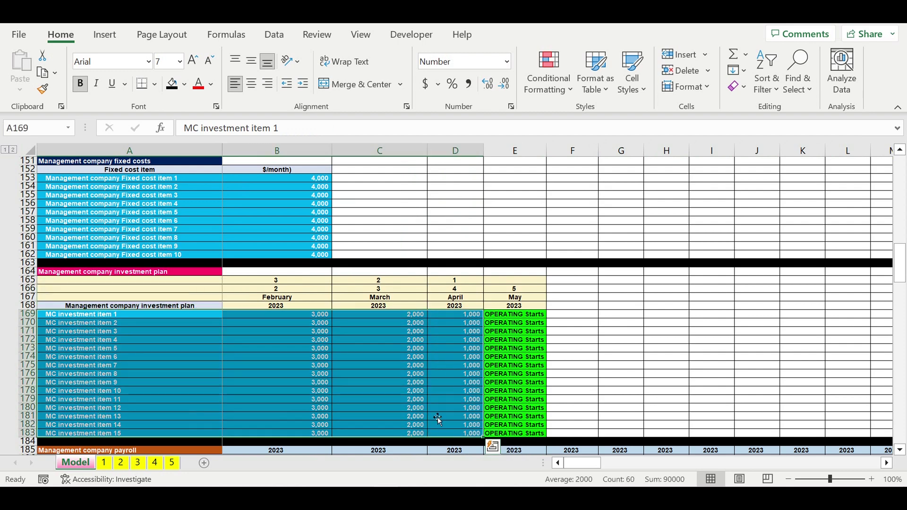
Step: Examine the options available for Type of loan in the Model sheet's Loan section, keeping linked to management company
scroll(439, 420, "down", 18)
scroll(430, 405, "down", 2)
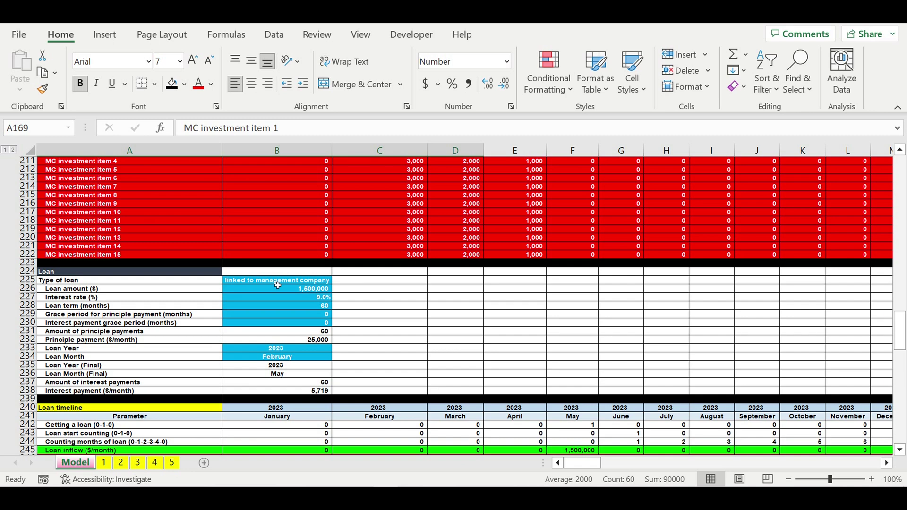
left_click(277, 281)
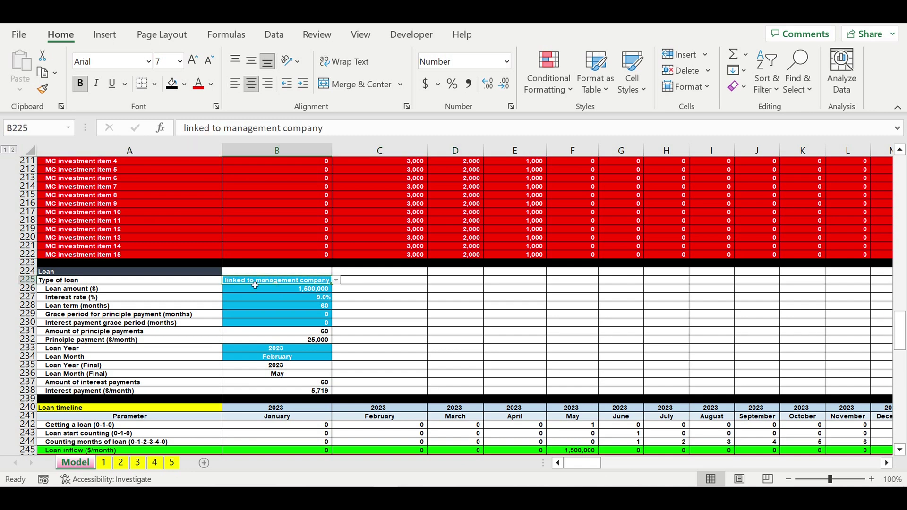
left_click(336, 281)
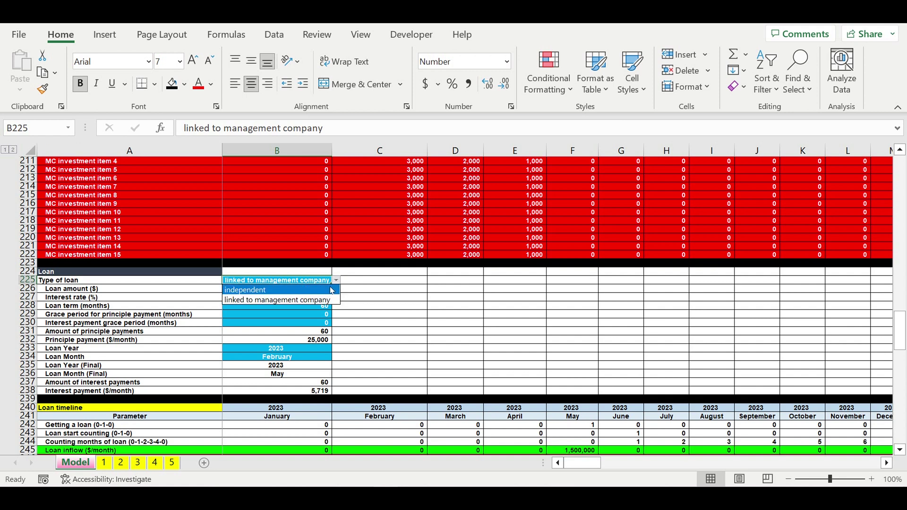
key("Escape")
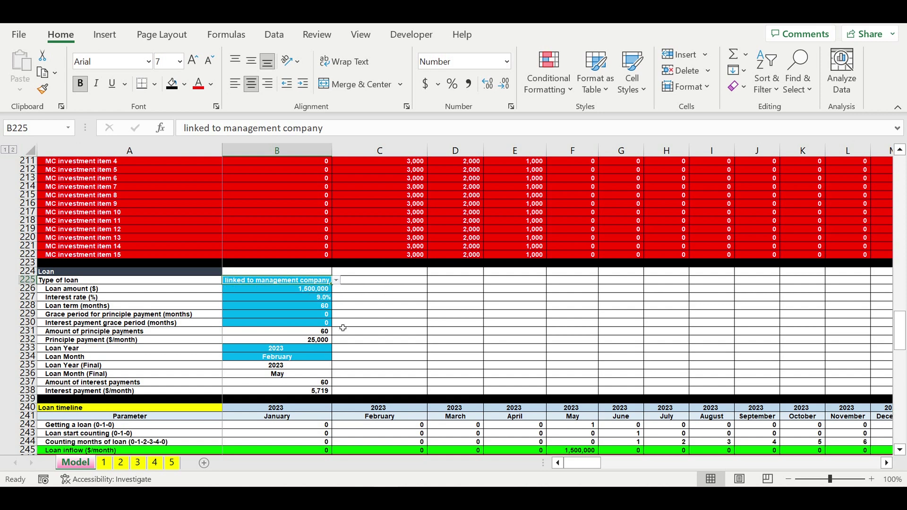
Step: Review the Loan section's year and month, loan amount, interest rate, loan term and both grace period inputs
left_click_drag(263, 348, 263, 357)
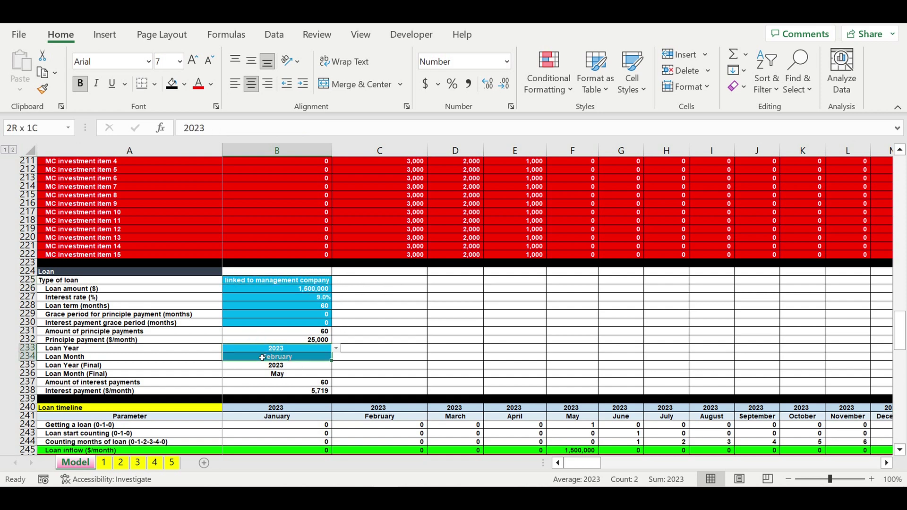
left_click(292, 292)
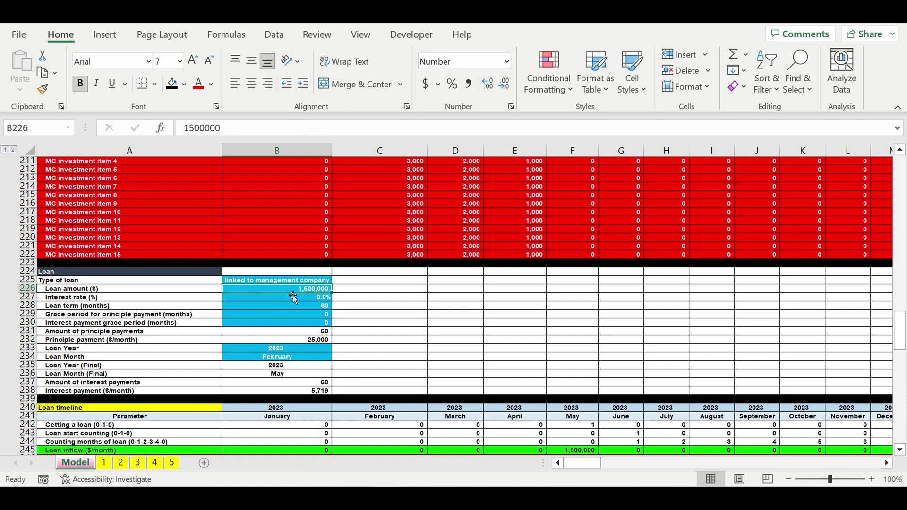
left_click(306, 301)
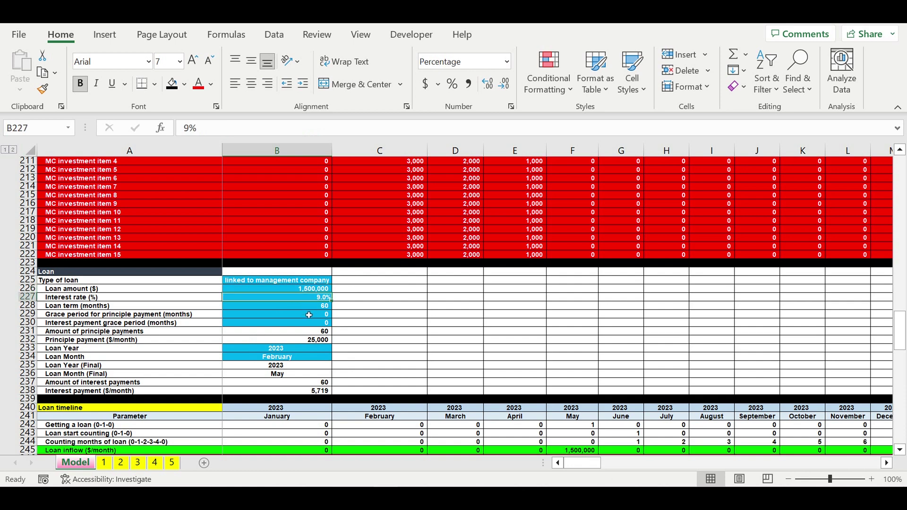
left_click(303, 308)
left_click_drag(304, 314, 320, 326)
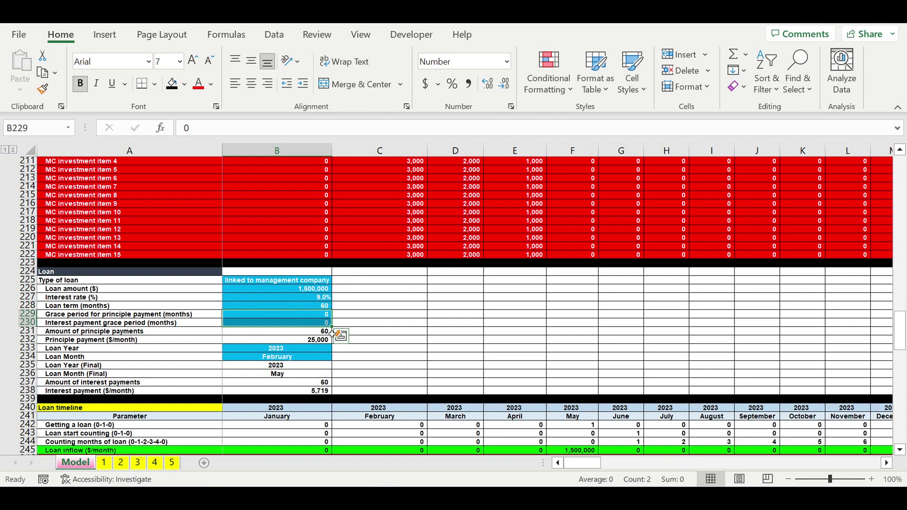
Step: Review the rates in the Taxes table and the Cash flow statement in rows 258 to 320
scroll(358, 352, "down", 9)
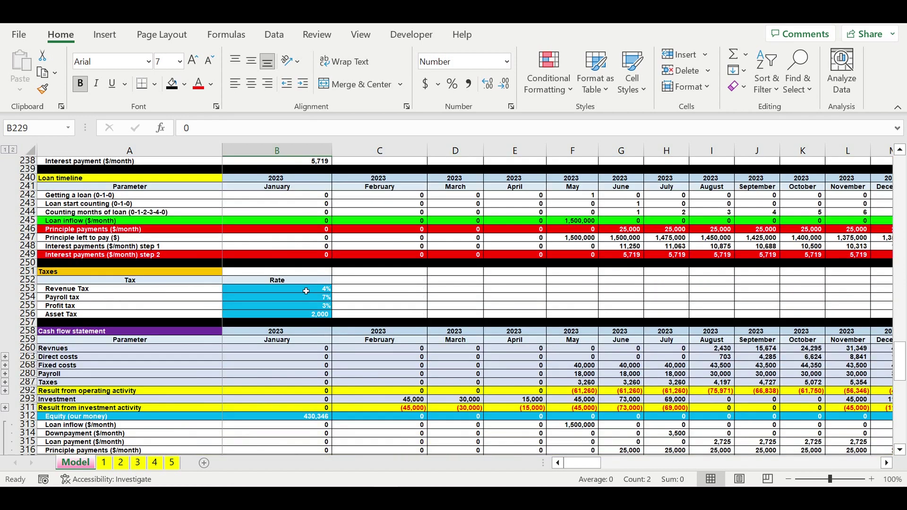
left_click_drag(306, 291, 311, 315)
scroll(427, 339, "down", 1)
scroll(427, 339, "down", 1)
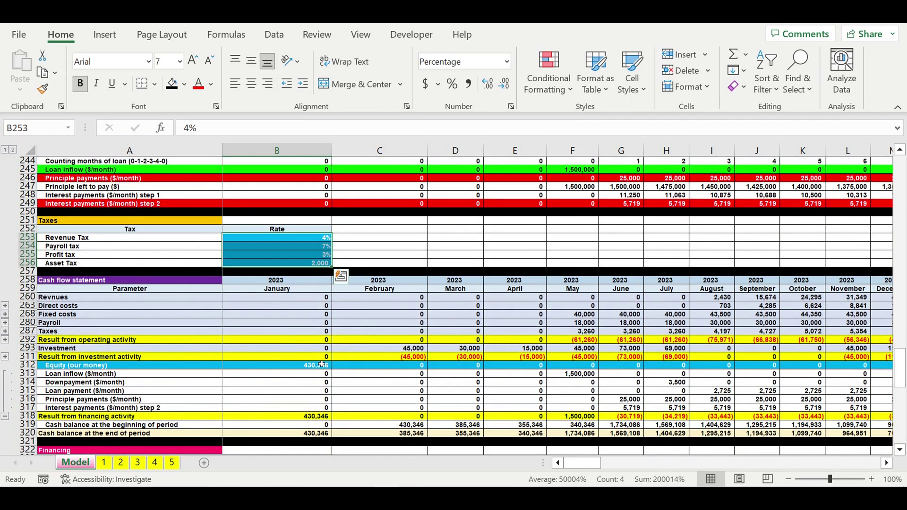
scroll(274, 418, "down", 3)
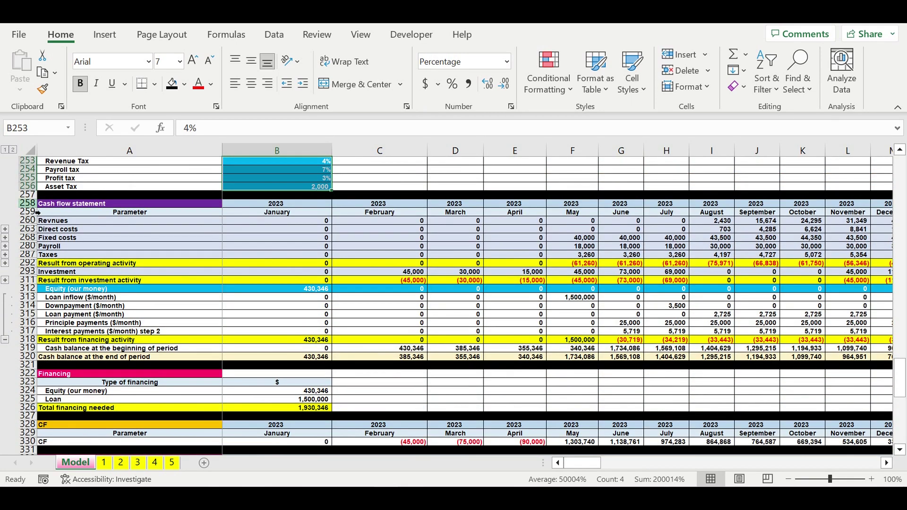
left_click_drag(33, 206, 30, 372)
Step: Examine the Financing table's equity, loan and total financing needed in rows 322 to 326
scroll(228, 343, "down", 3)
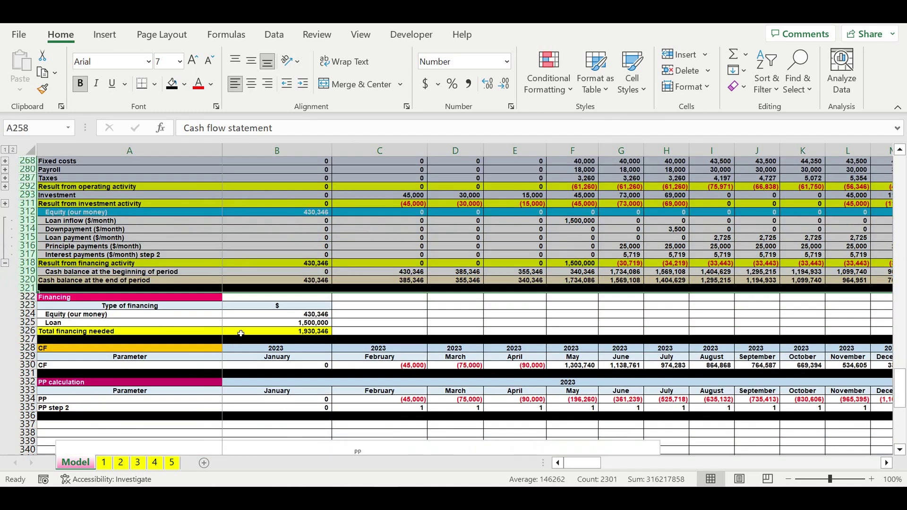
left_click(284, 331)
left_click_drag(137, 296, 284, 332)
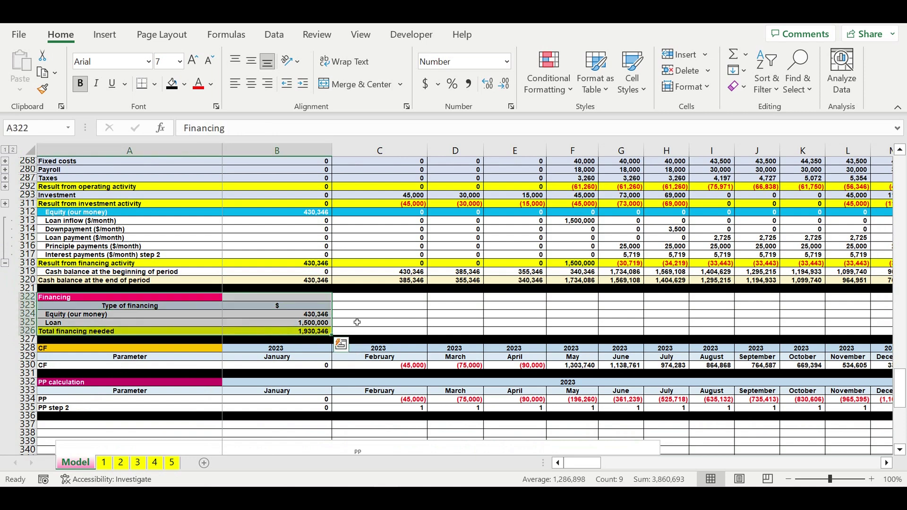
Step: Examine the CF and PP calculation rows and the full PP line chart beneath them
scroll(357, 322, "down", 3)
scroll(358, 327, "down", 3)
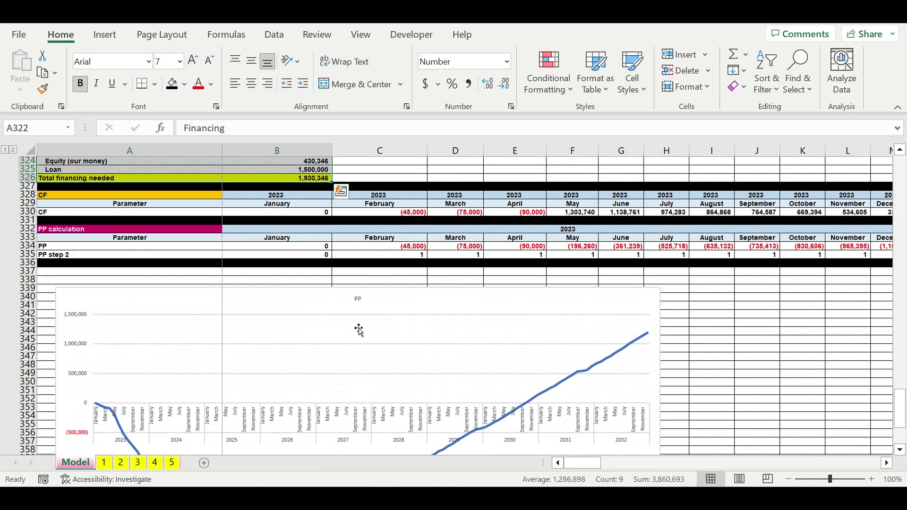
left_click(376, 306)
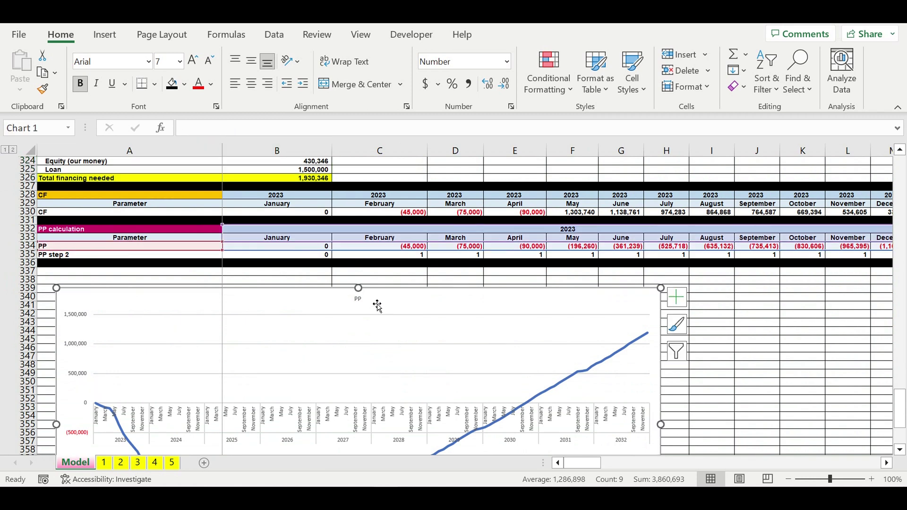
left_click(784, 325)
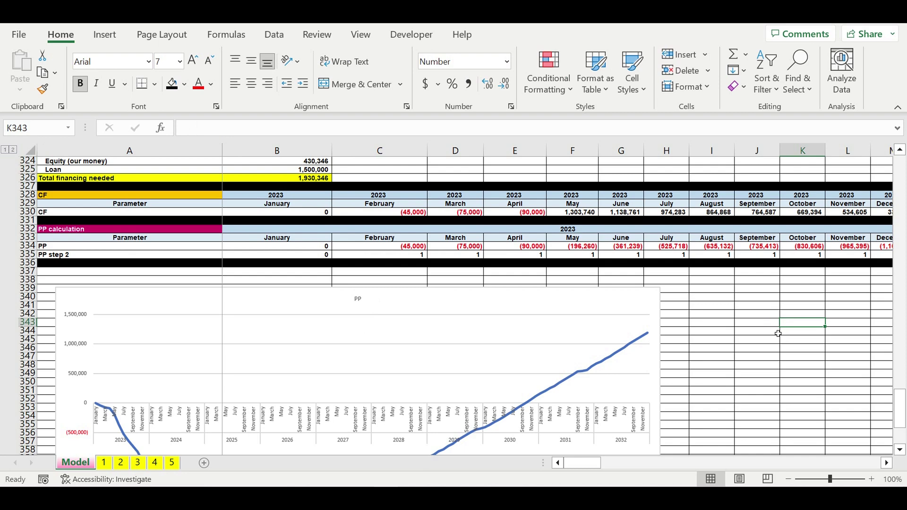
scroll(748, 348, "up", 3)
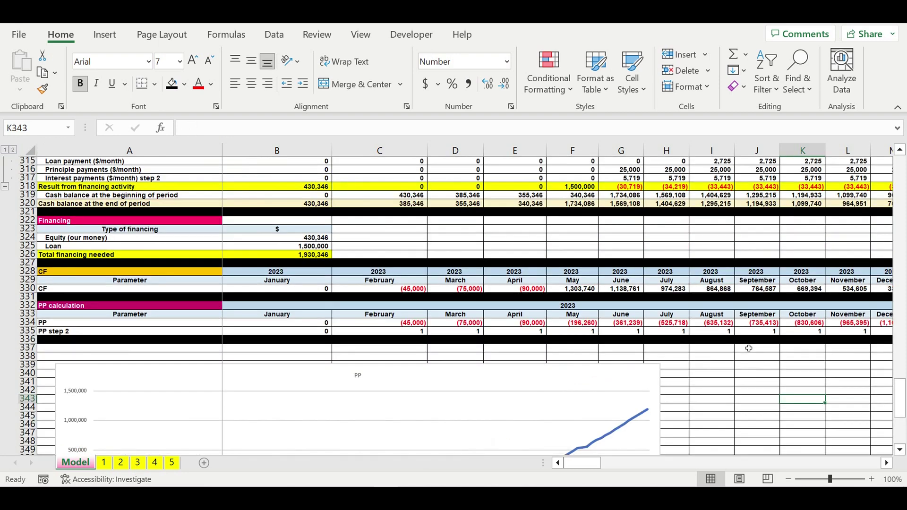
scroll(738, 342, "down", 9)
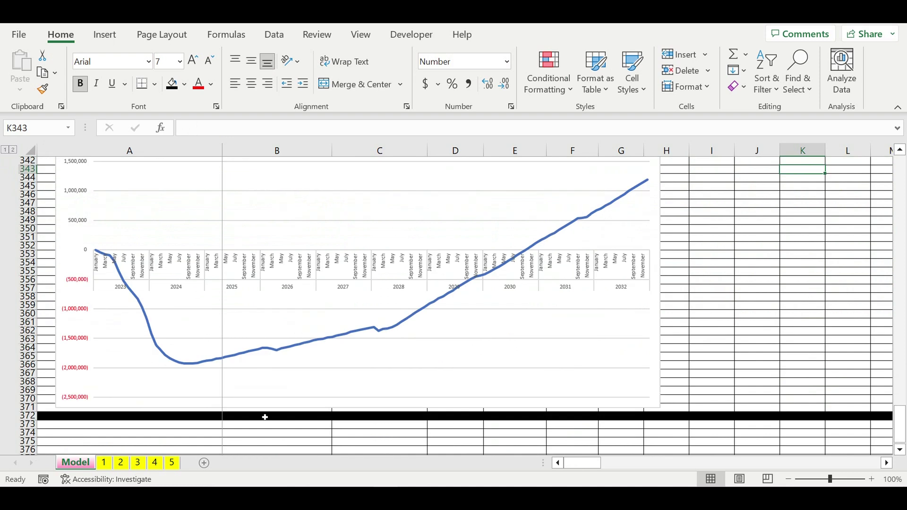
scroll(263, 418, "up", 2)
scroll(264, 418, "down", 2)
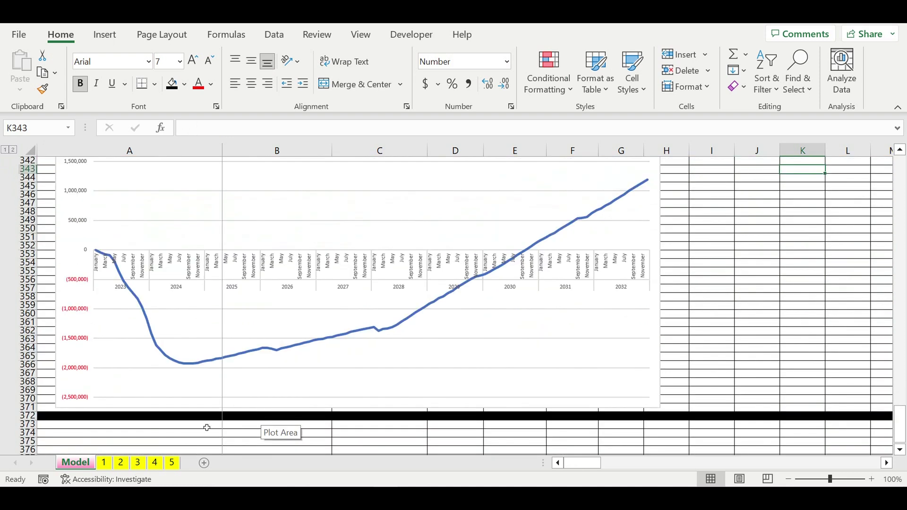
Step: Enter the label "Discount rate (%)" in cell A373, just below the PP chart
scroll(206, 427, "down", 4)
left_click(176, 322)
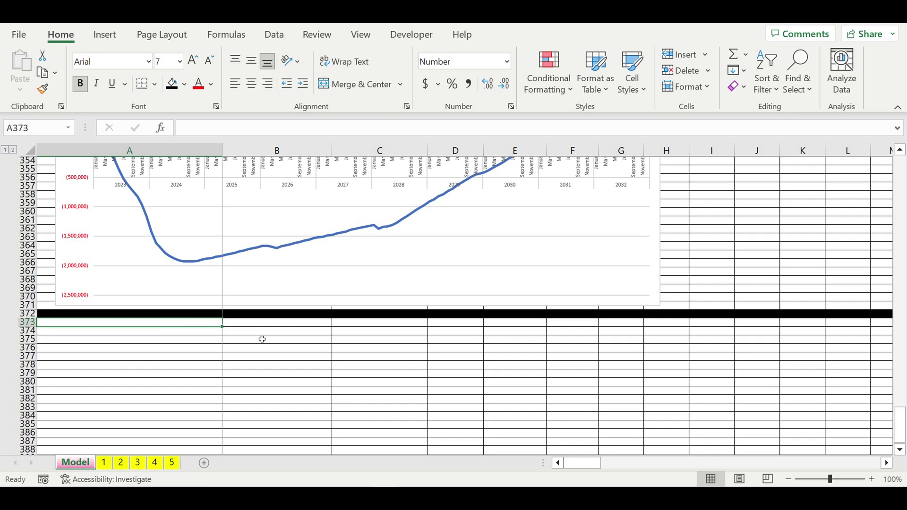
type("Discount rate")
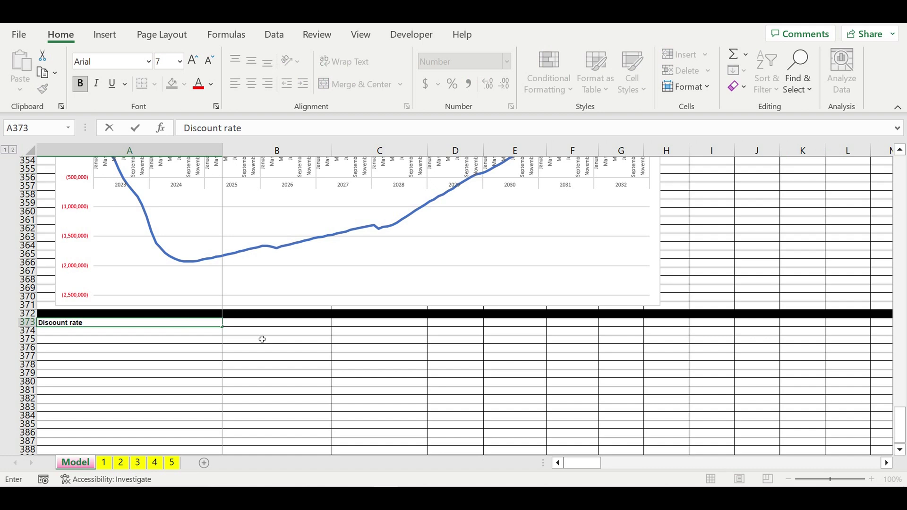
type(" (%")
key("Return")
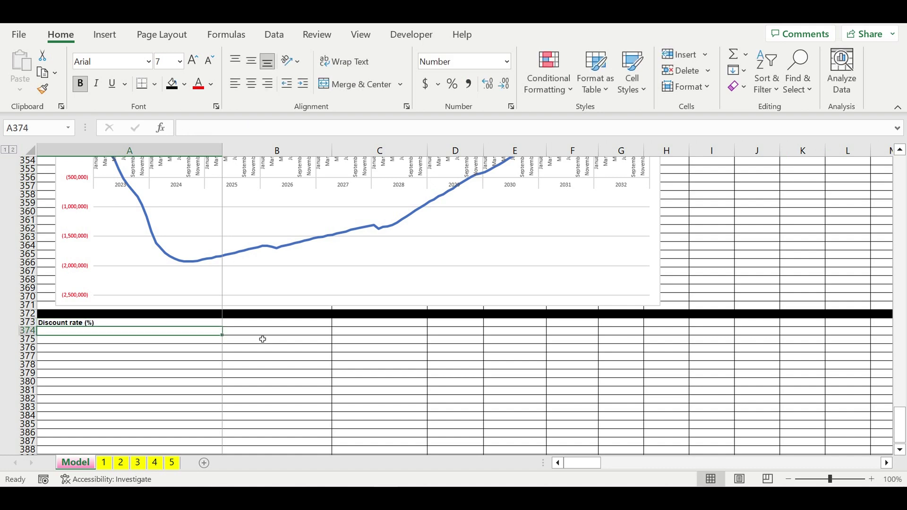
Step: Apply percentage format to cell B373 and enter a discount rate of 11%
left_click(249, 324)
left_click(452, 84)
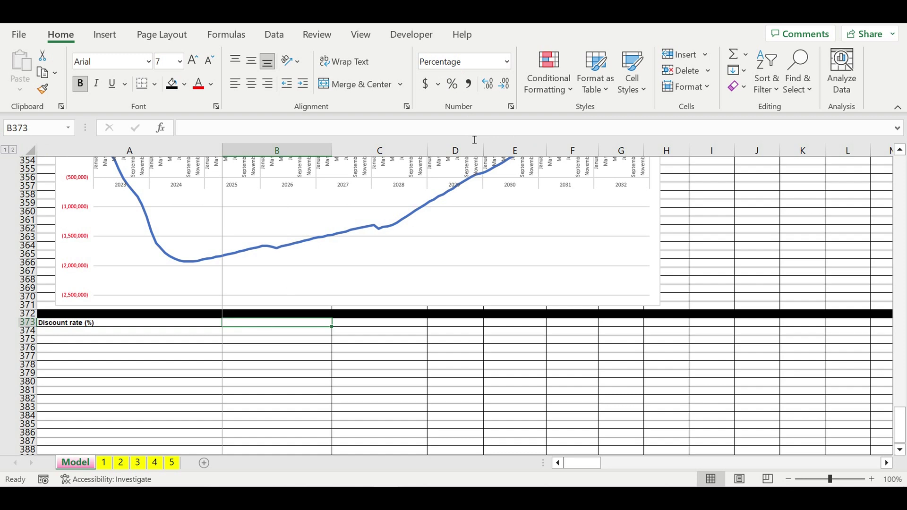
type("11")
key("Return")
Step: Format the discount rate cell B373 as an input with white font and light blue fill
left_click(308, 323)
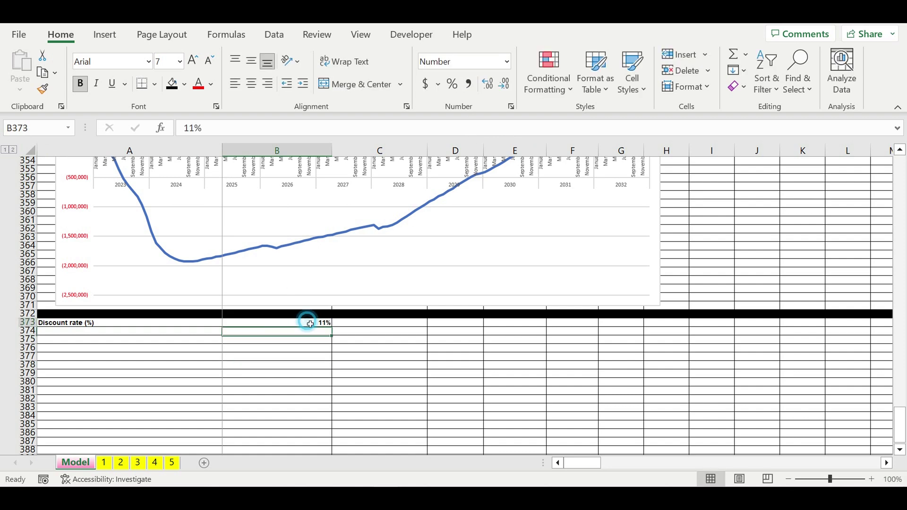
left_click(214, 87)
left_click(199, 143)
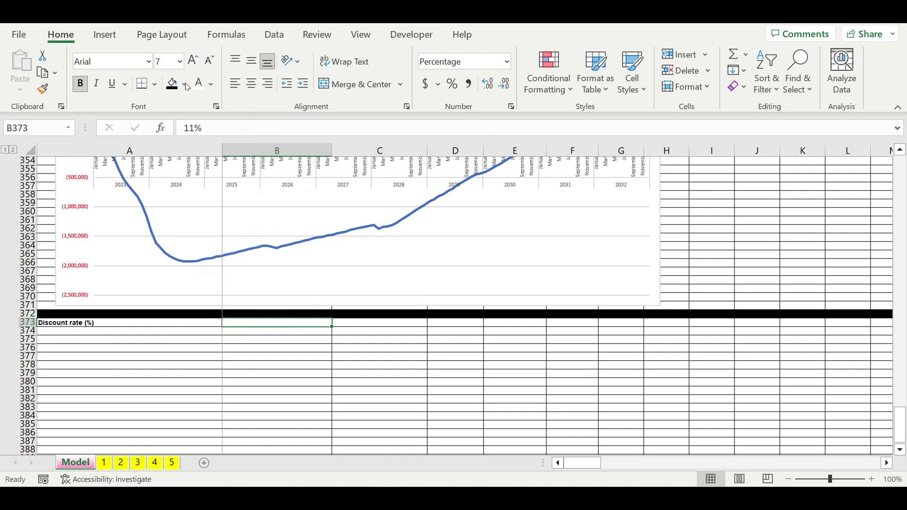
left_click(185, 85)
left_click(248, 220)
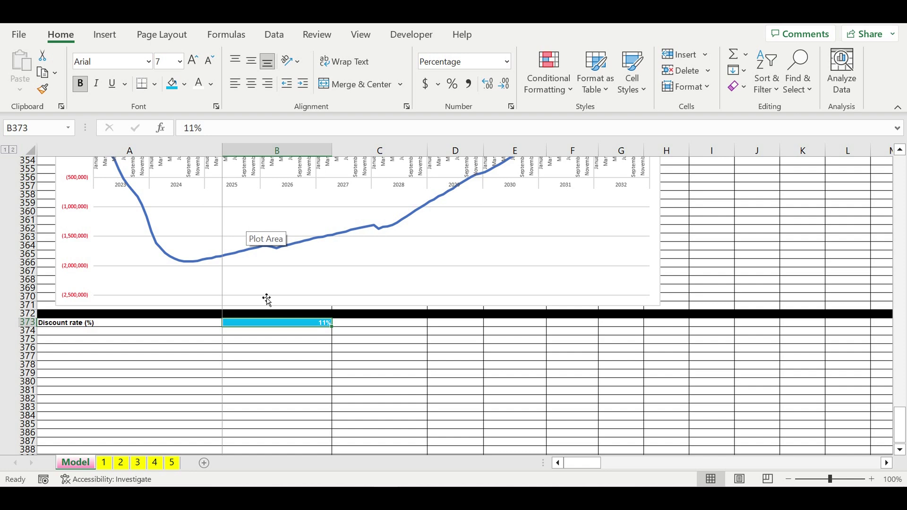
left_click(277, 348)
left_click(306, 325)
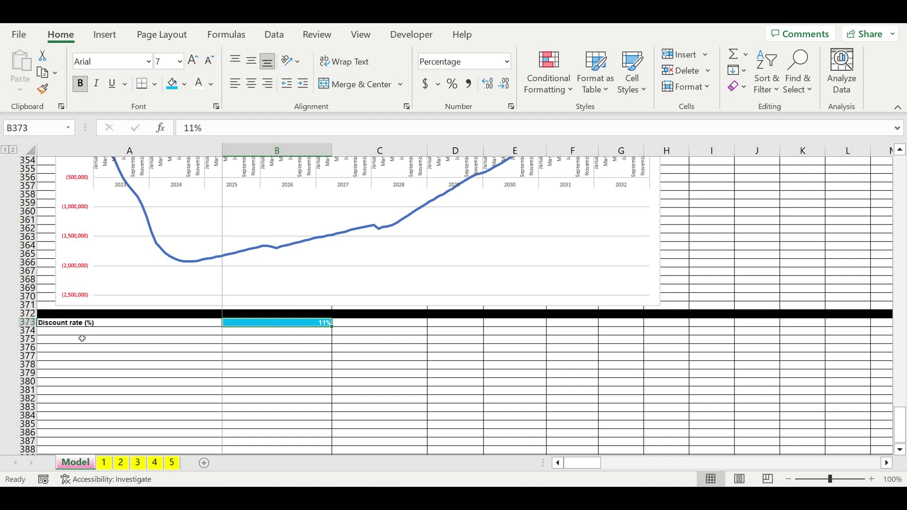
Step: Extend the label in cell A373 to read "Discount rate (%) (Year)"
left_click(105, 325)
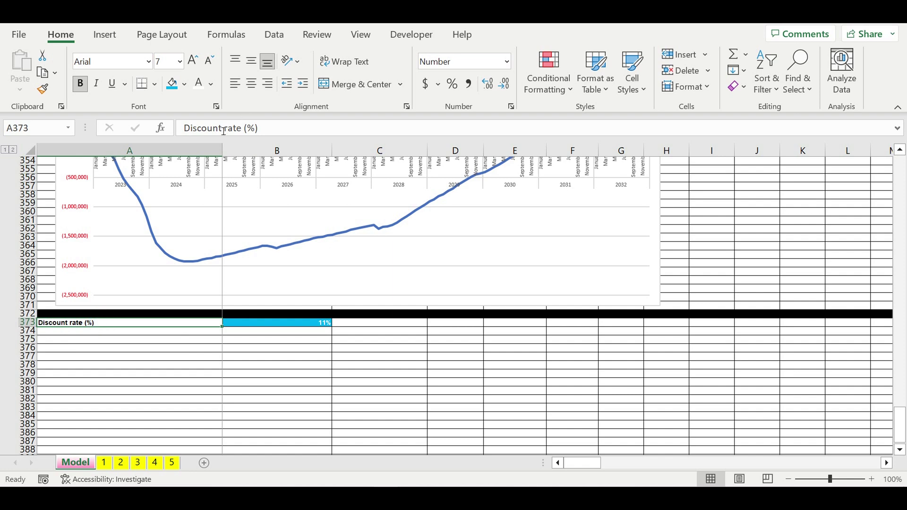
left_click(278, 132)
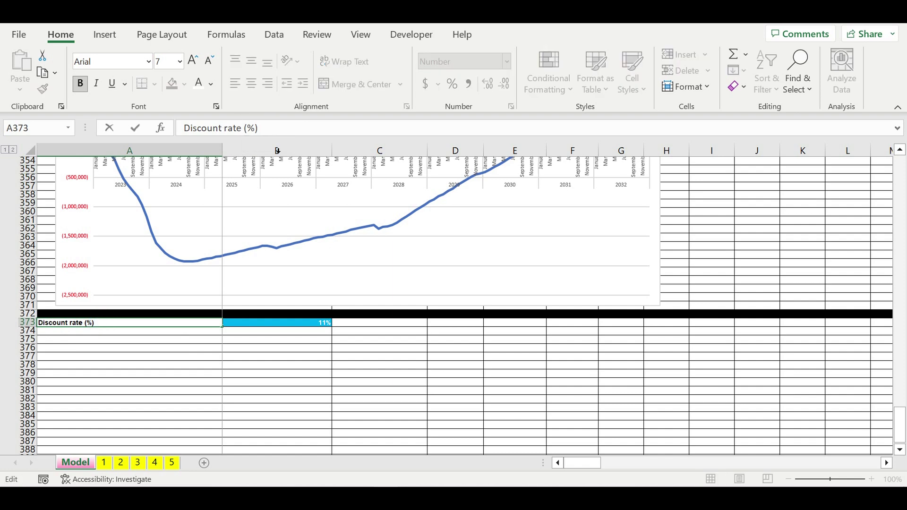
type("(")
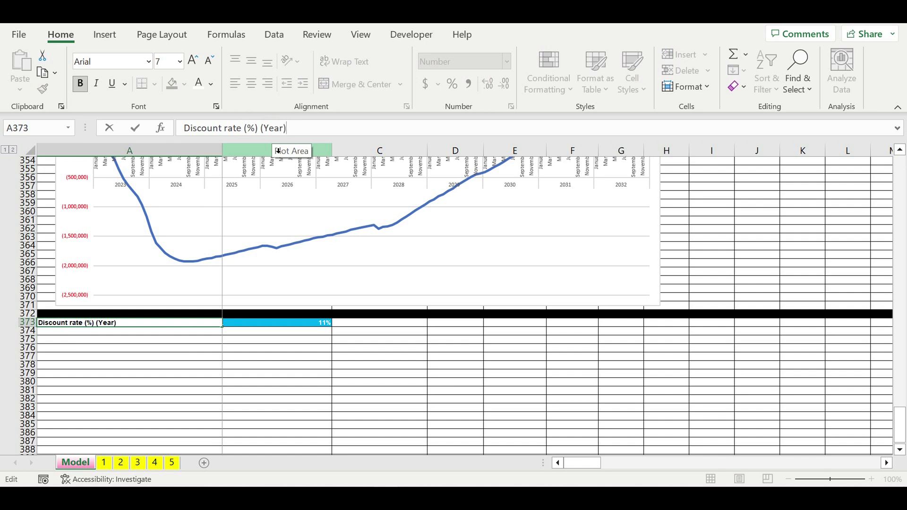
type("Year)")
key("Return")
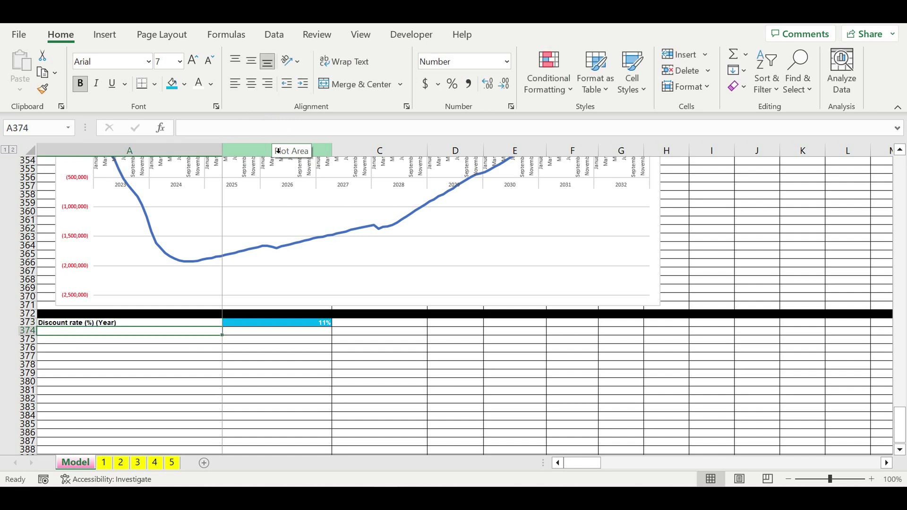
Step: Copy the yearly discount rate label from A373 into A374 and change it to "Discount rate (%) (Month)"
left_click(213, 325)
left_click_drag(222, 327, 249, 341)
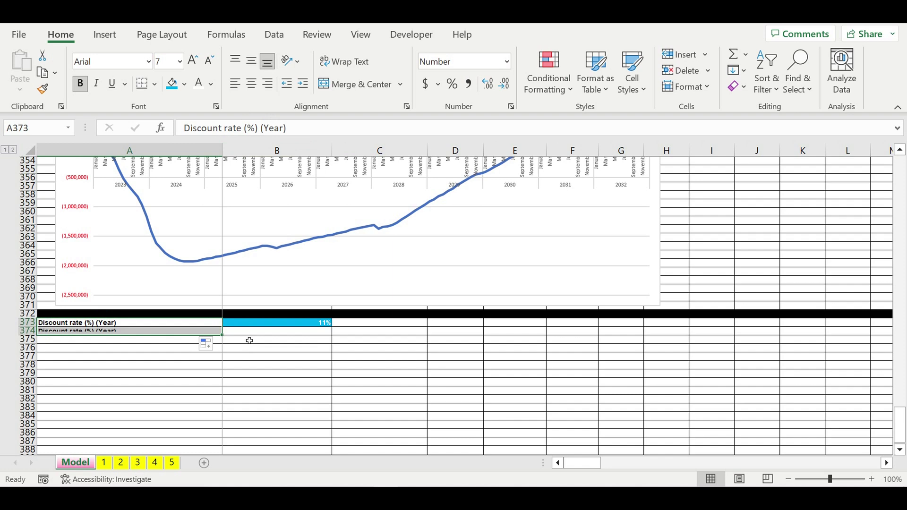
left_click(108, 334)
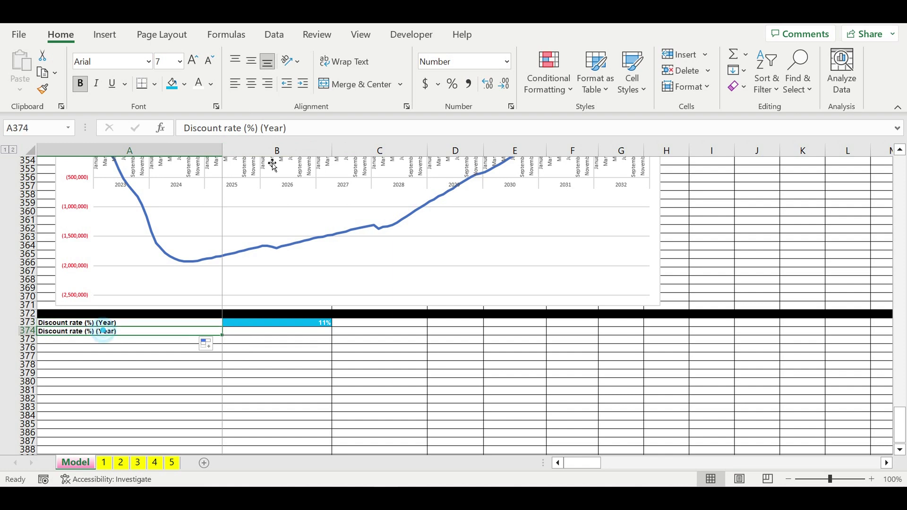
double_click(275, 132)
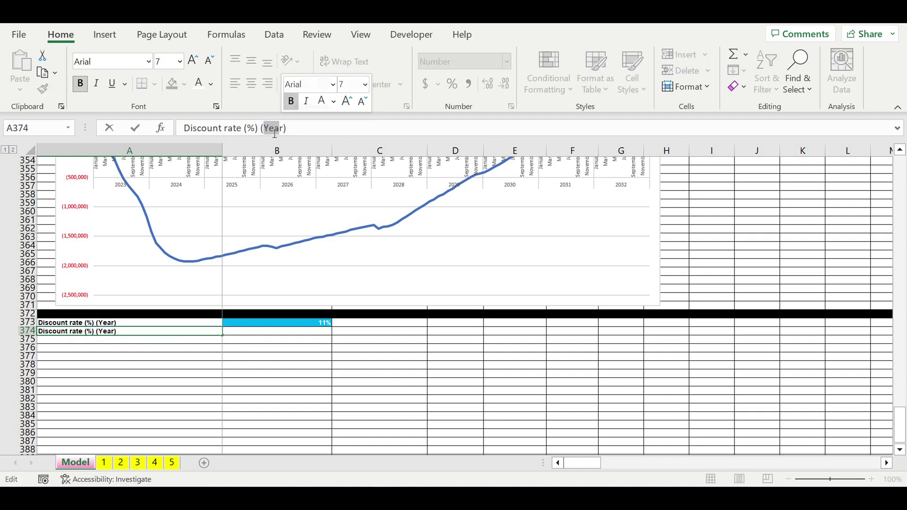
double_click(278, 131)
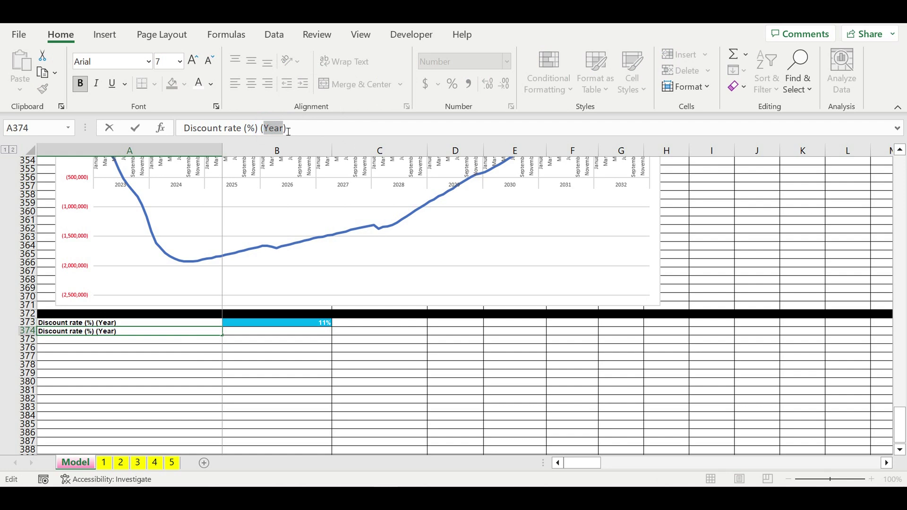
type("Month")
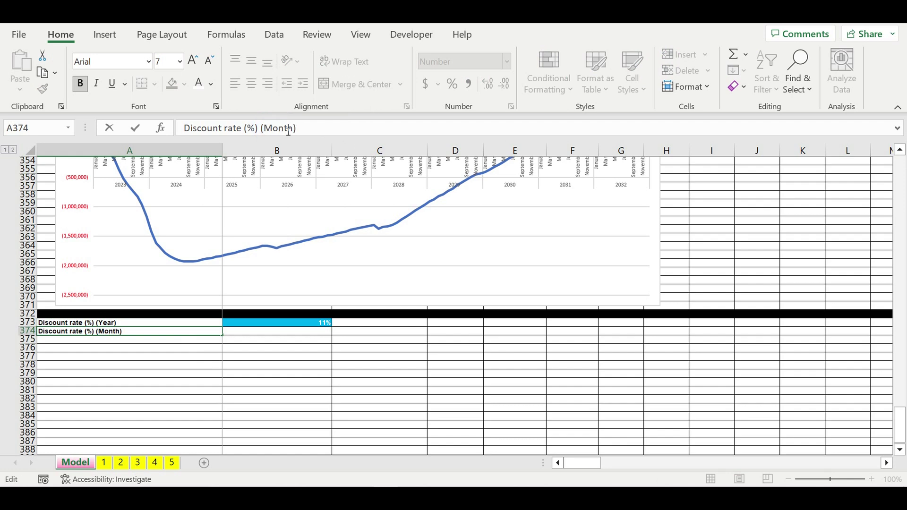
key("Return")
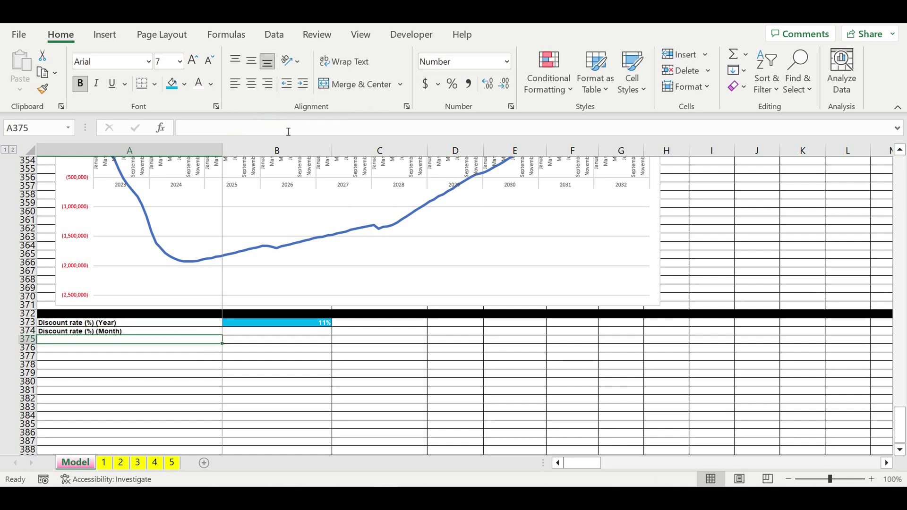
Step: Apply percentage format to cell B374 and enter the monthly discount rate formula =(1+B373)^(1/12)-1
left_click(306, 332)
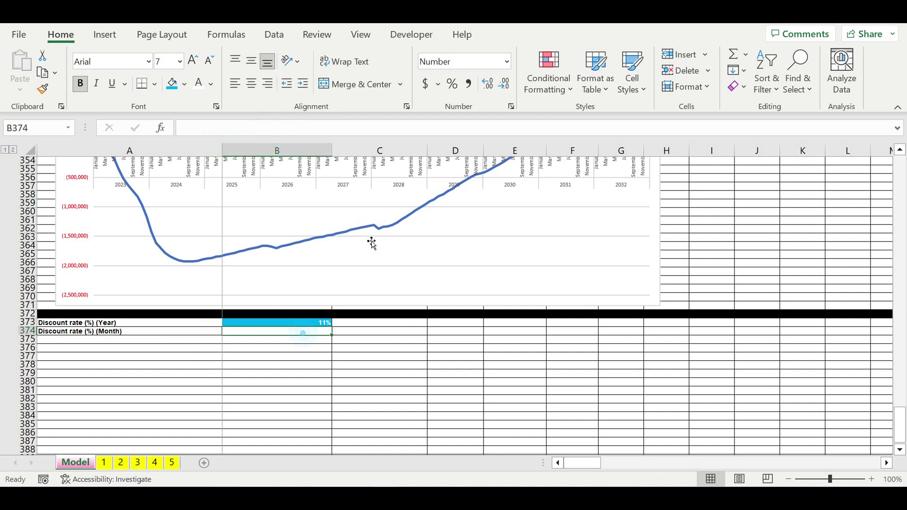
left_click(451, 83)
type("=")
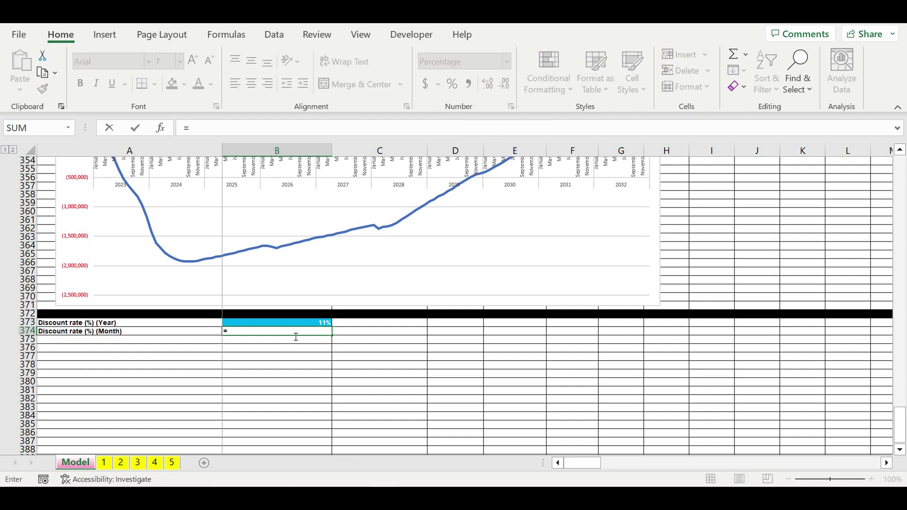
type("(1+")
left_click(316, 323)
type(")^(1/12)-1")
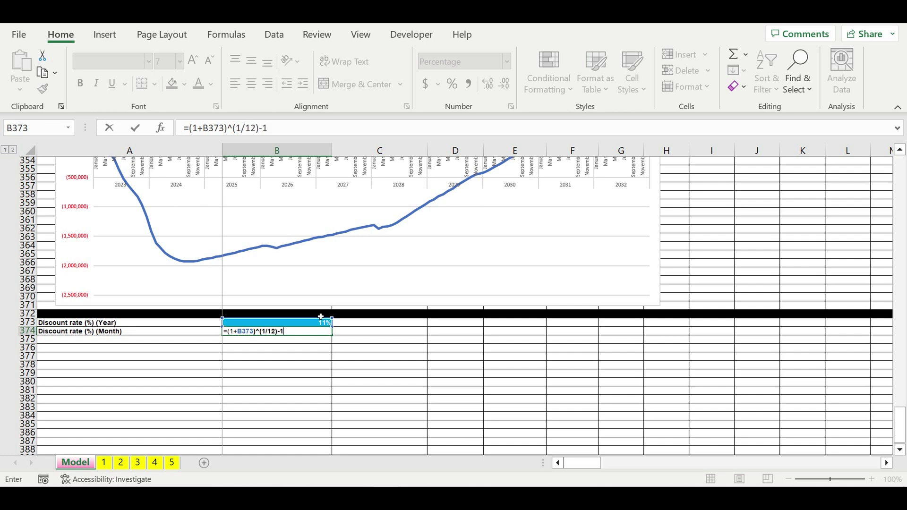
key("Return")
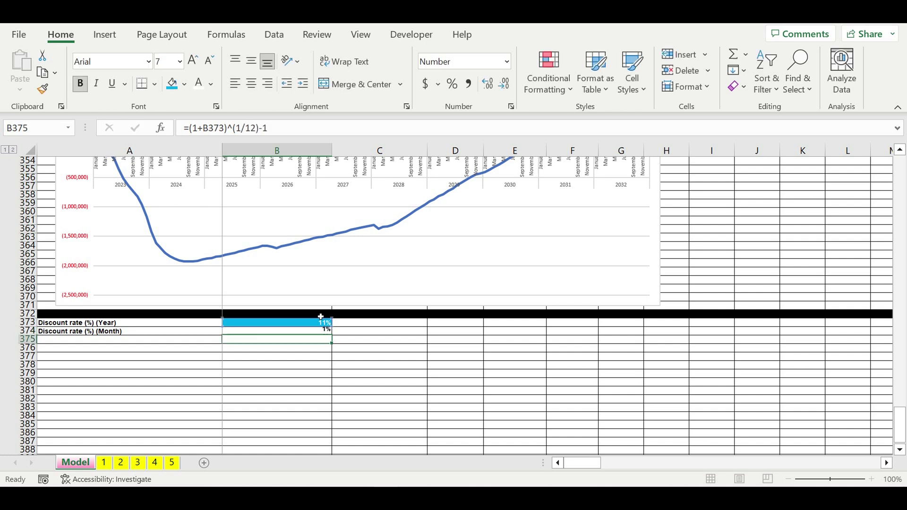
Step: Show the monthly discount rate in B374 with two decimal places and review its formula
left_click(312, 332)
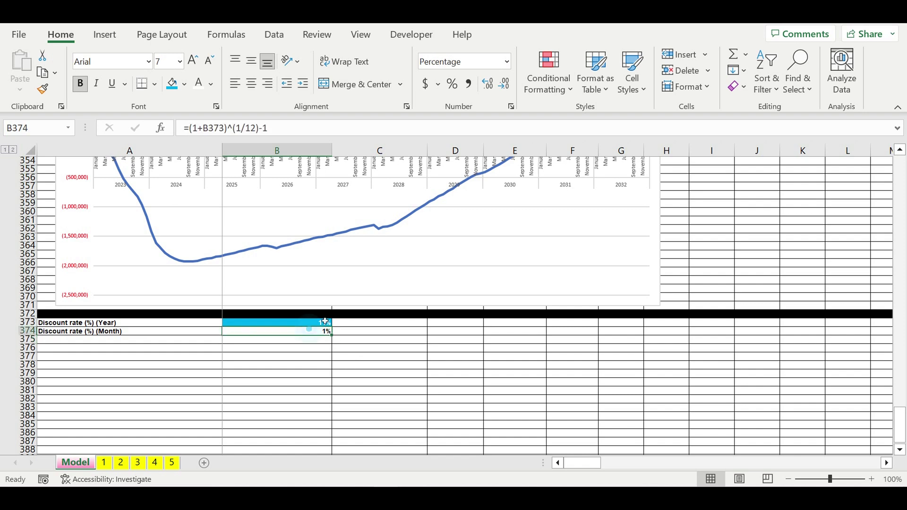
left_click(487, 85)
left_click(488, 87)
left_click(296, 133)
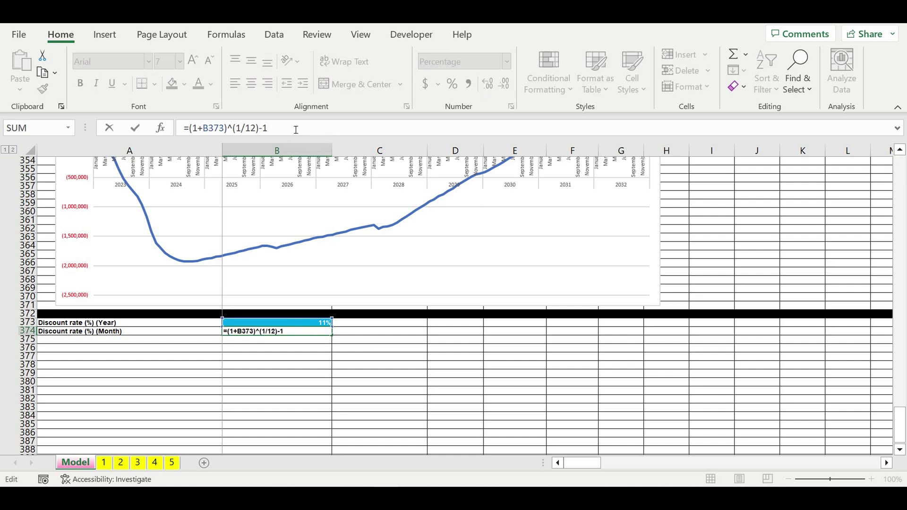
key("Escape")
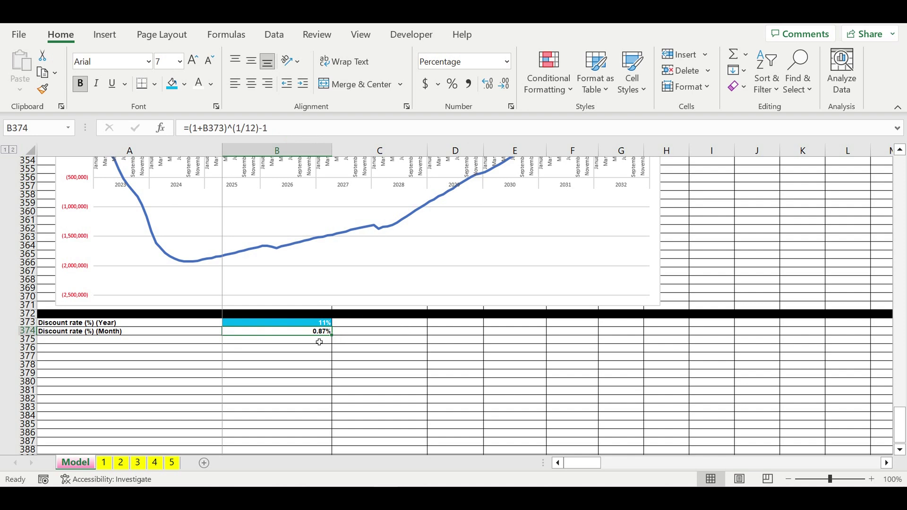
Step: Fill row 375 with black as a separator below the discount rates
left_click(28, 340)
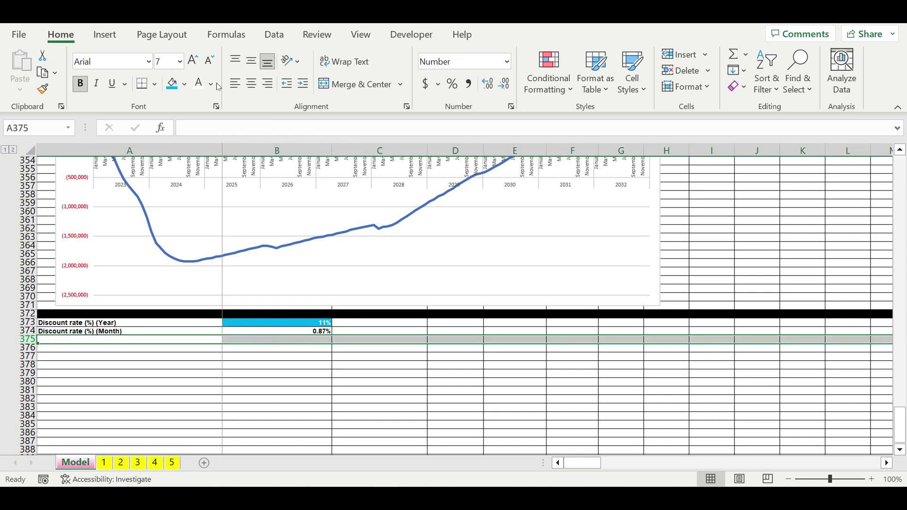
left_click(184, 84)
left_click(184, 120)
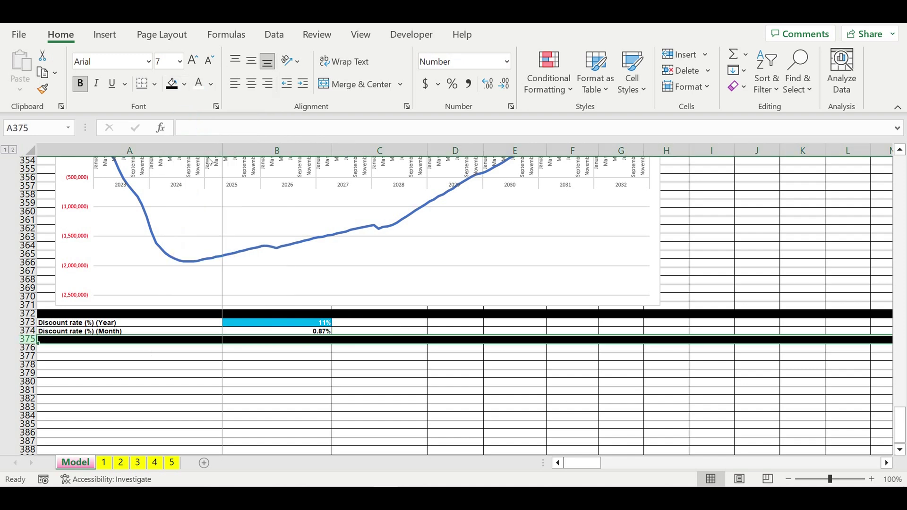
left_click(424, 399)
Step: Copy the CF table's header rows 328 and 329 and paste them at A376, below the black separator
scroll(350, 320, "up", 12)
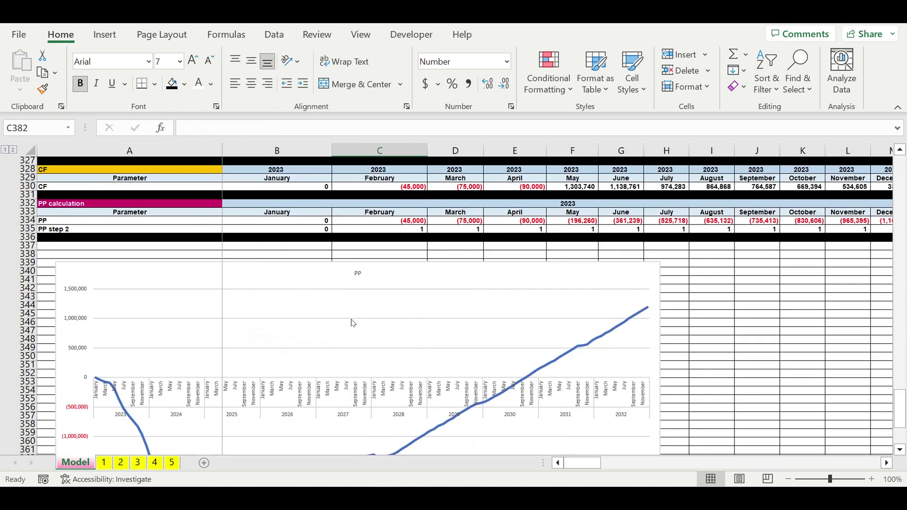
left_click_drag(28, 245, 26, 255)
key("ctrl+c")
left_click(743, 355)
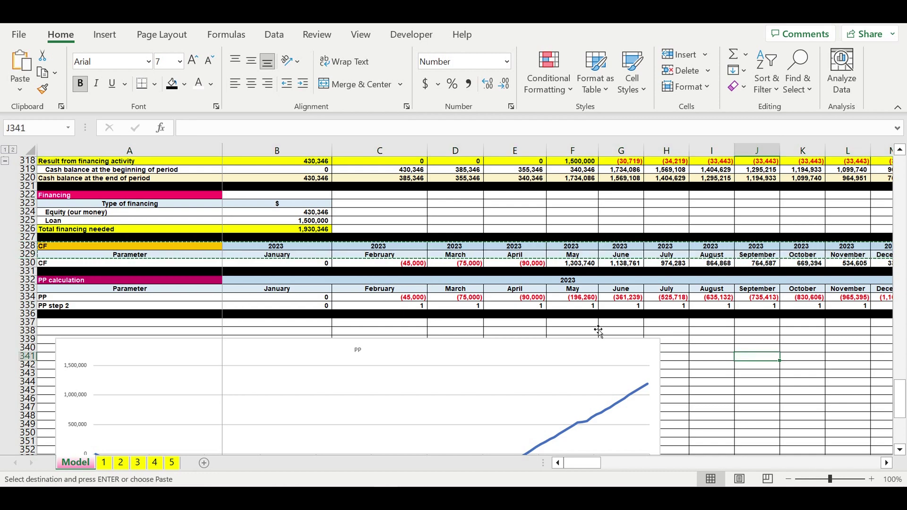
scroll(598, 330, "down", 11)
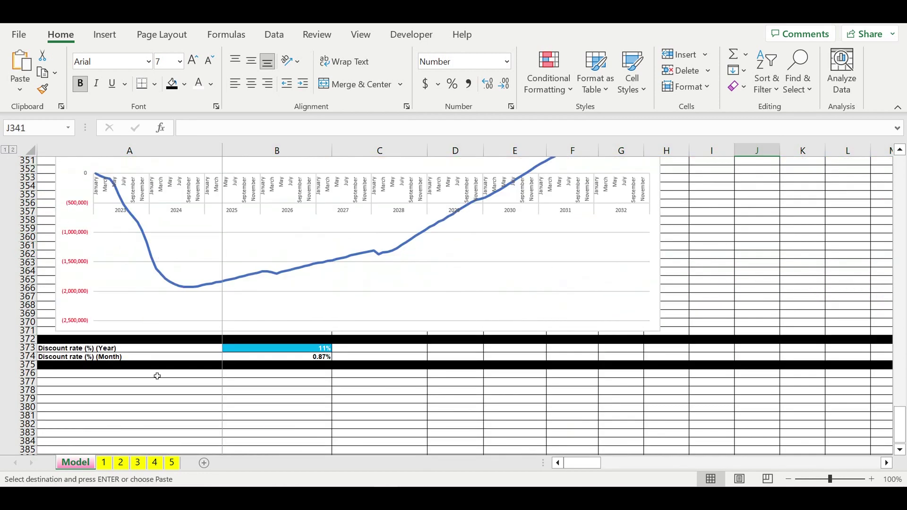
left_click(157, 376)
key("ctrl+v")
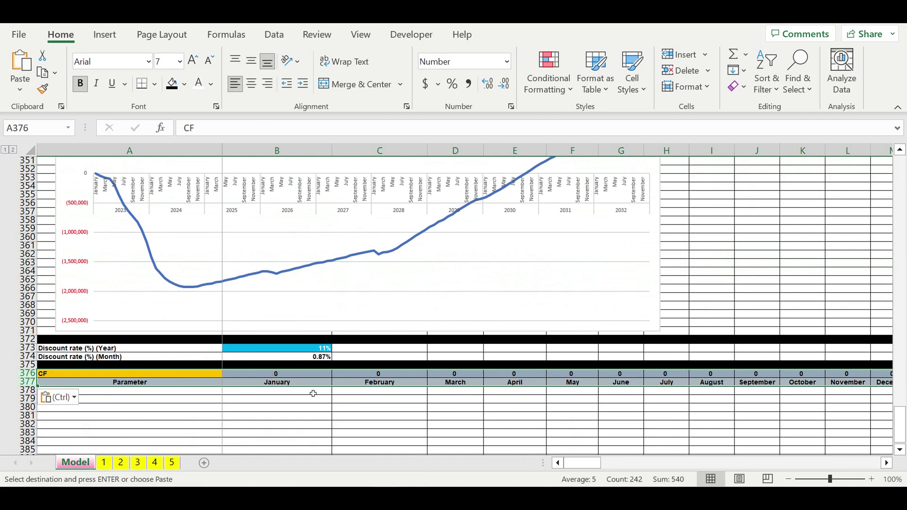
left_click(306, 425)
Step: Link the January year header in B376 to the CF table's year with the formula =B328
left_click(282, 377)
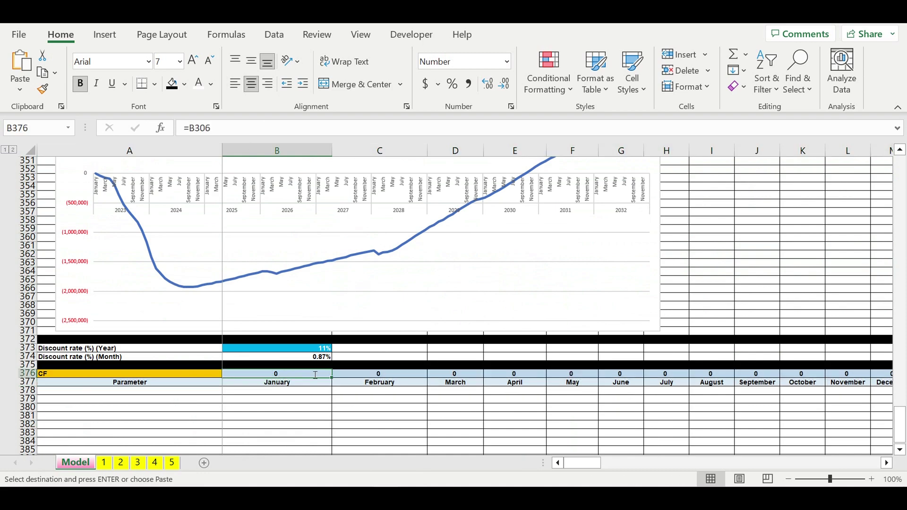
type("=")
scroll(307, 331, "up", 12)
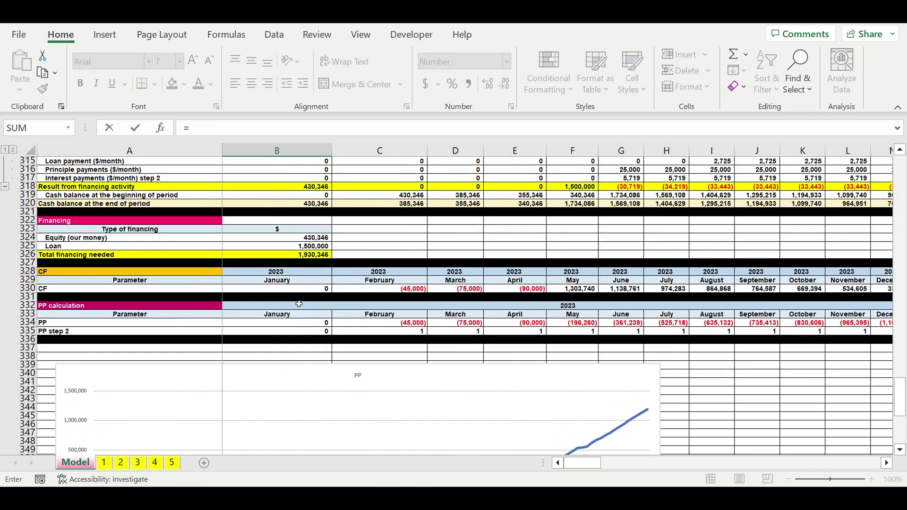
left_click(263, 274)
key("Return")
scroll(405, 358, "down", 13)
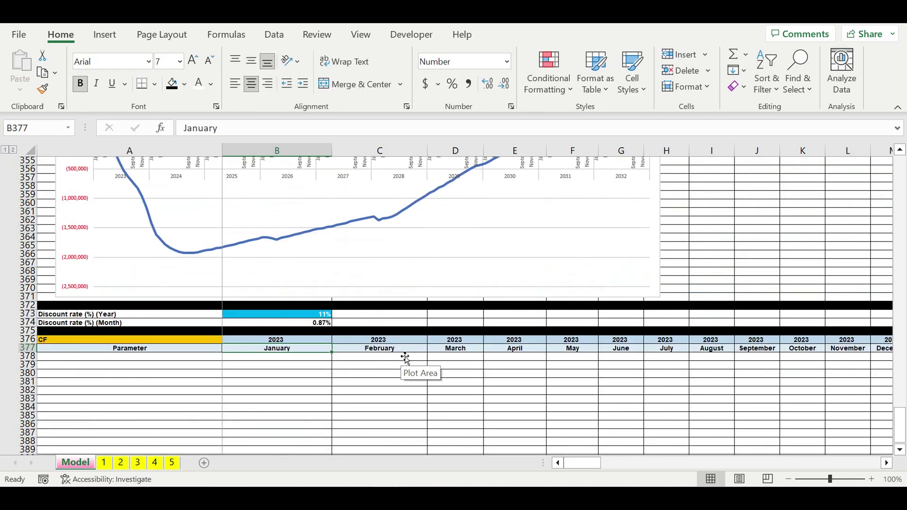
Step: Rename the pasted table's title in cell A376 as "Discounting"
scroll(405, 357, "down", 1)
left_click(96, 315)
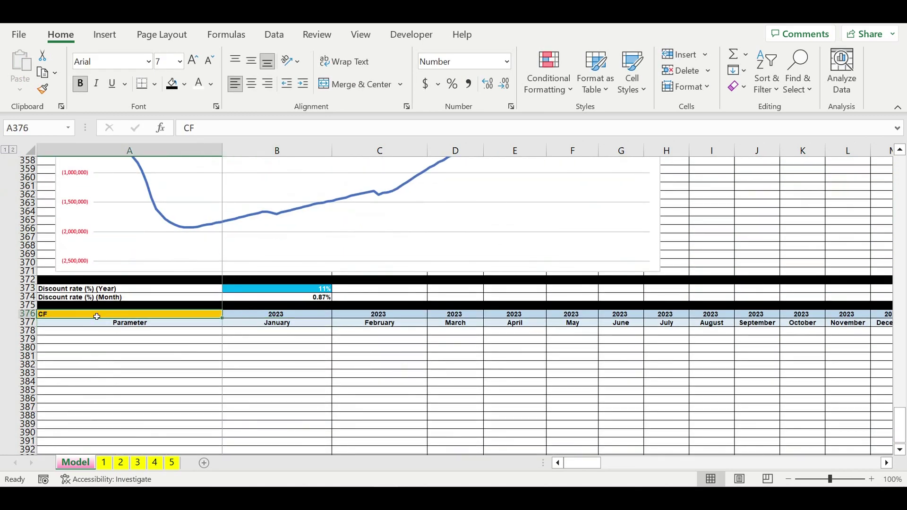
type("Discounting")
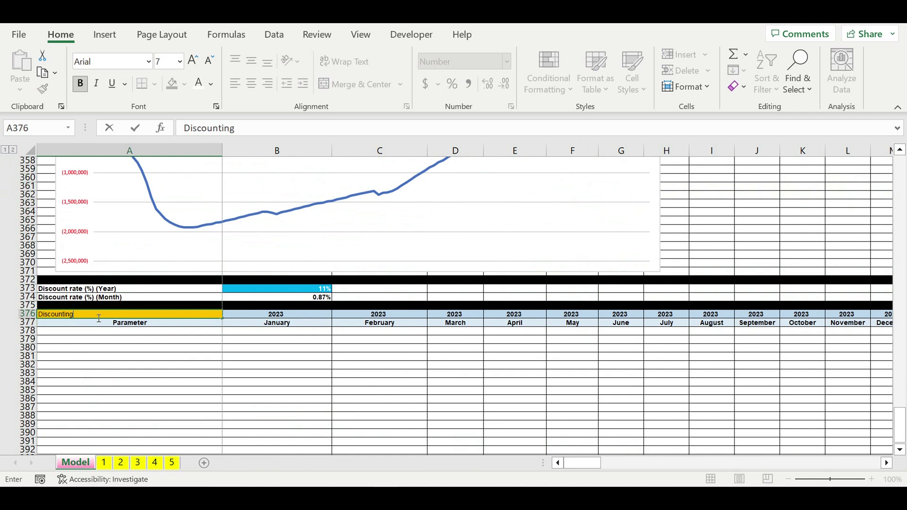
key("Return")
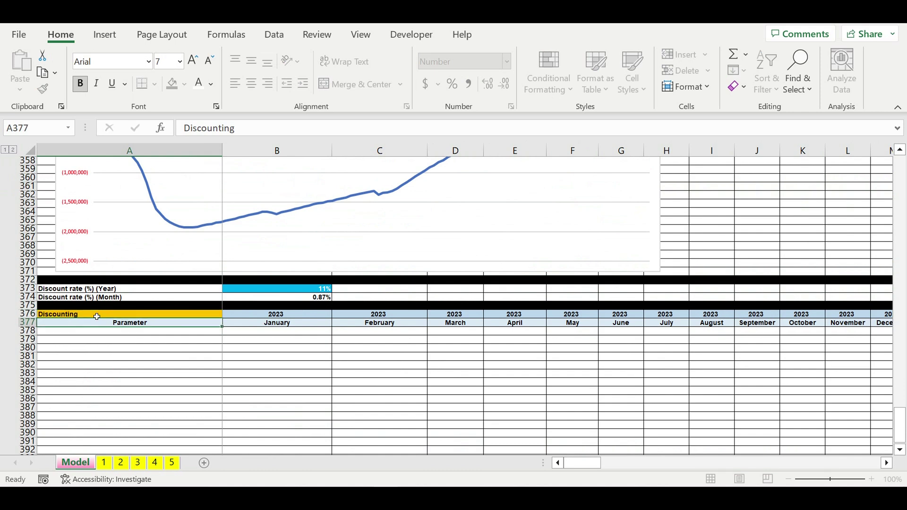
Step: Start a month counter in row 378 with 1 in B378 and the formula =B378+1 in C378
left_click(244, 334)
type("1")
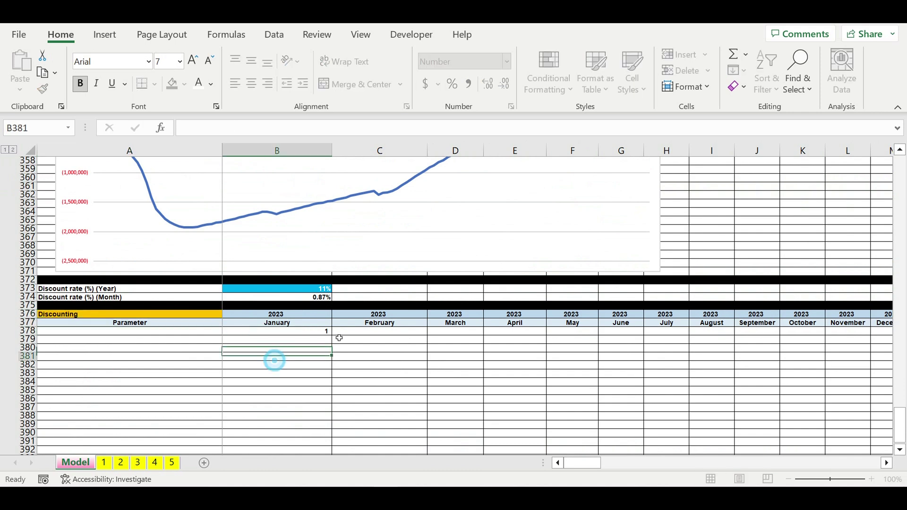
left_click(364, 335)
type("=")
left_click(319, 334)
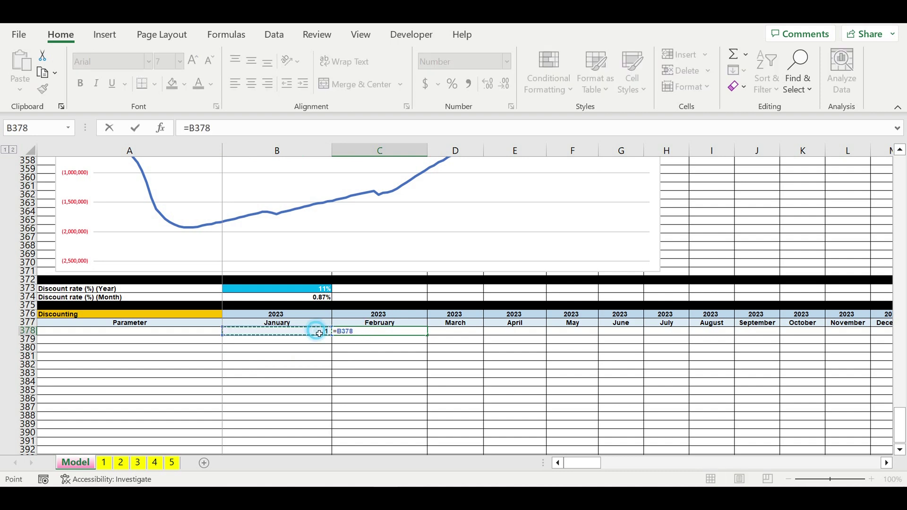
type("+1")
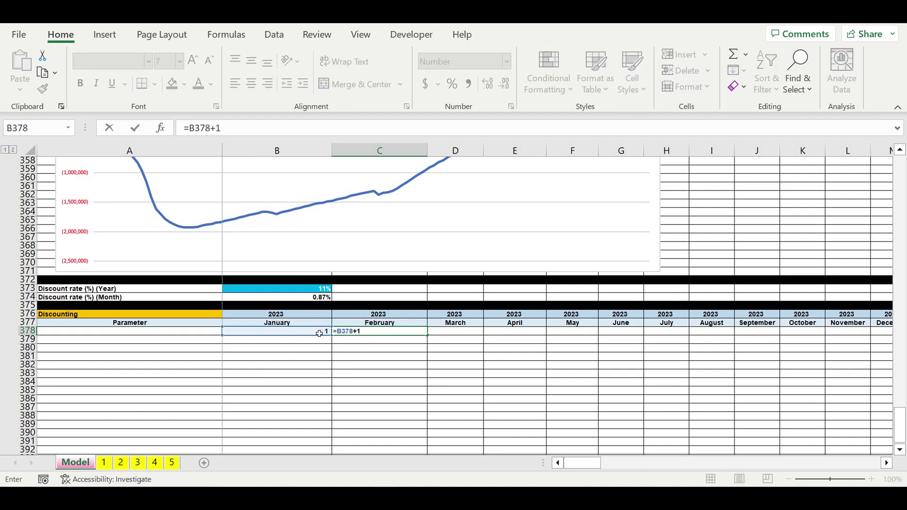
key("Return")
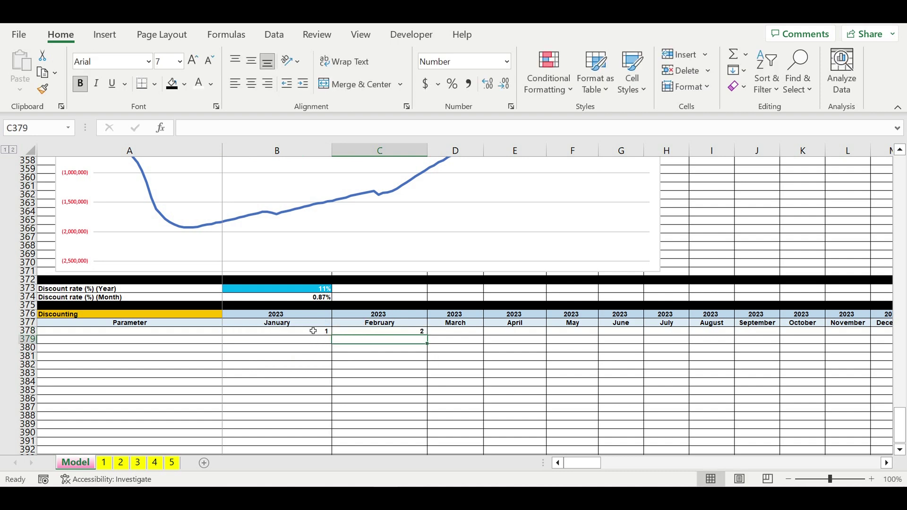
Step: Fill the month counter formula from C378 across to December 2032 in column DQ
left_click(313, 332)
left_click(424, 333)
left_click_drag(427, 334, 755, 376)
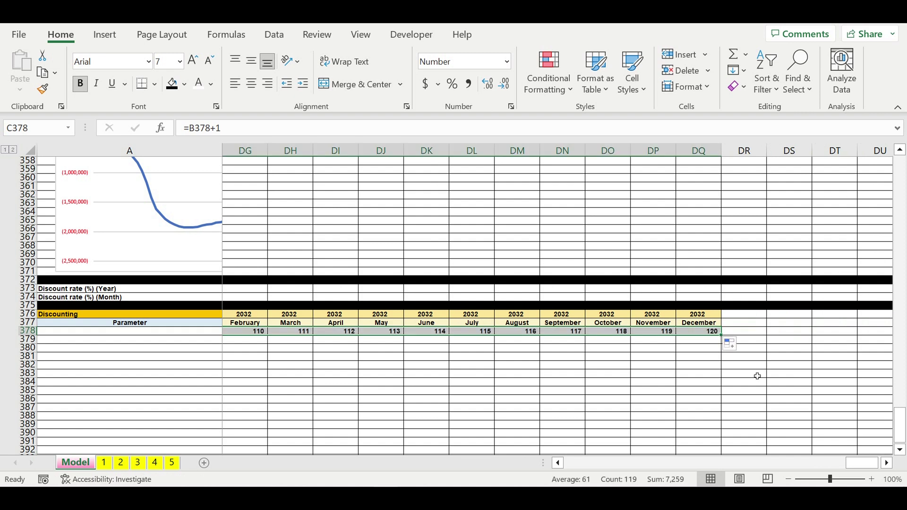
Step: Shade the month counter row 378 light orange from column A through DQ
left_click_drag(709, 333, 102, 338)
left_click(184, 85)
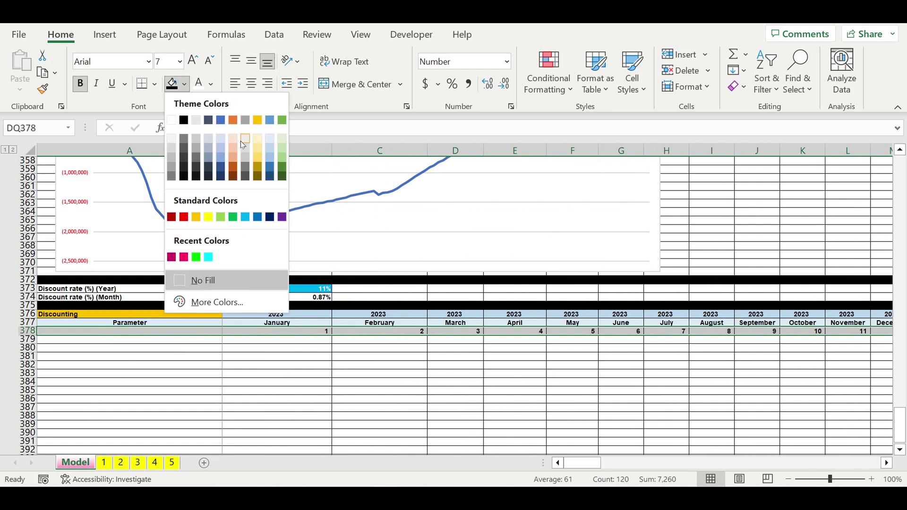
left_click(233, 140)
left_click(255, 399)
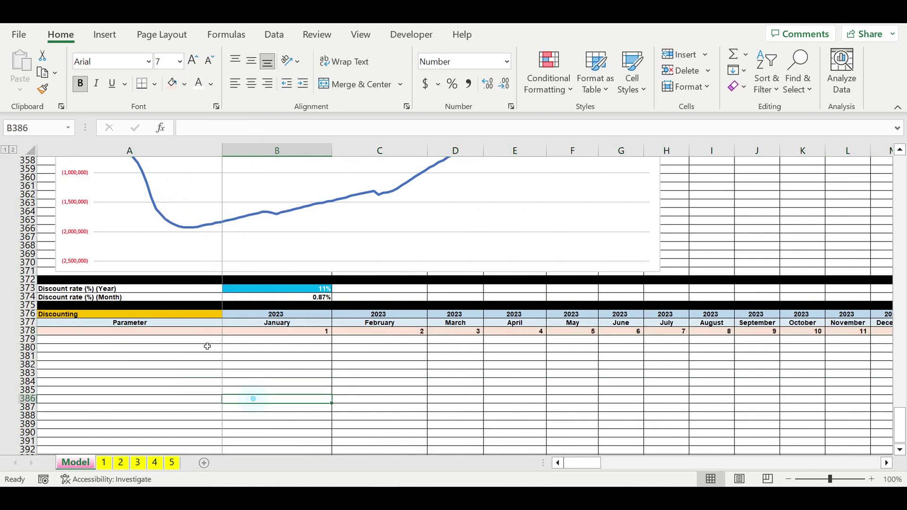
Step: Enter the label "CF" in cell A379, below the month counter row
left_click(204, 343)
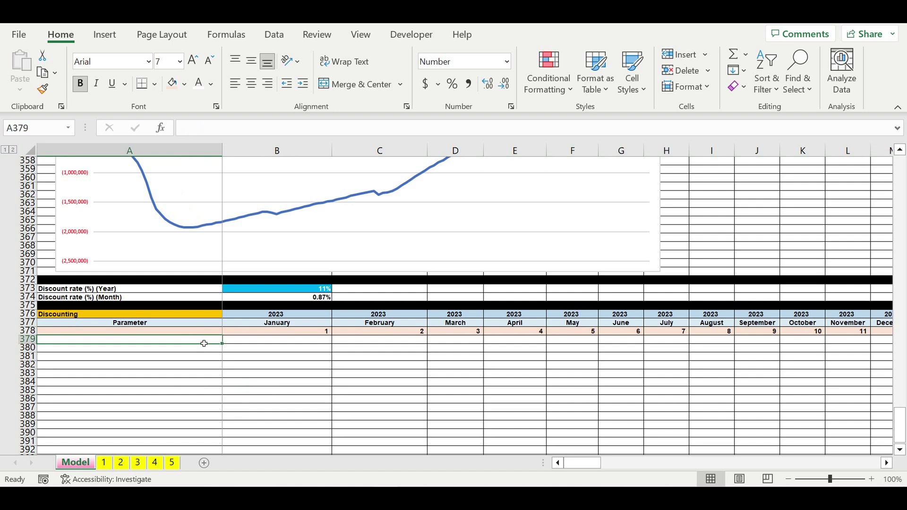
type("CF")
key("Return")
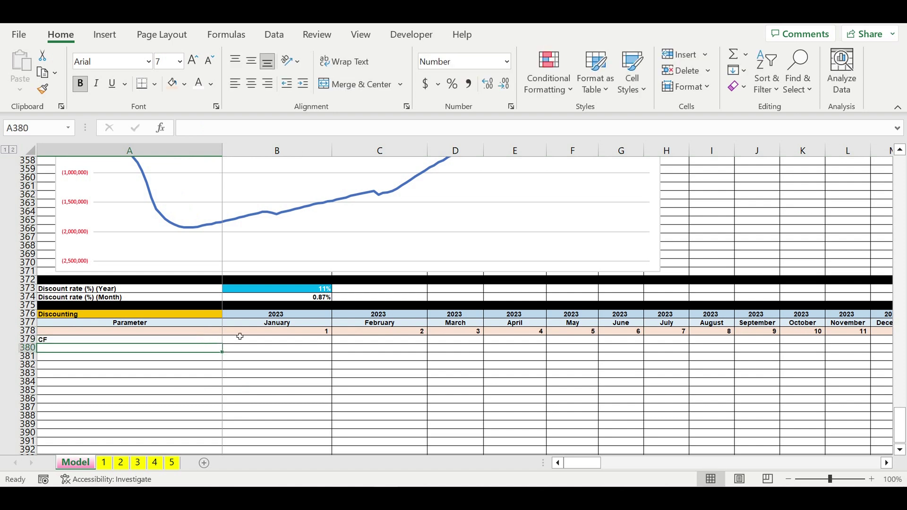
Step: Calculate January's CF in B379 with =B292+B311-B314-B315-B316-B317, referencing the cash flow statement rows
left_click(255, 340)
type("=")
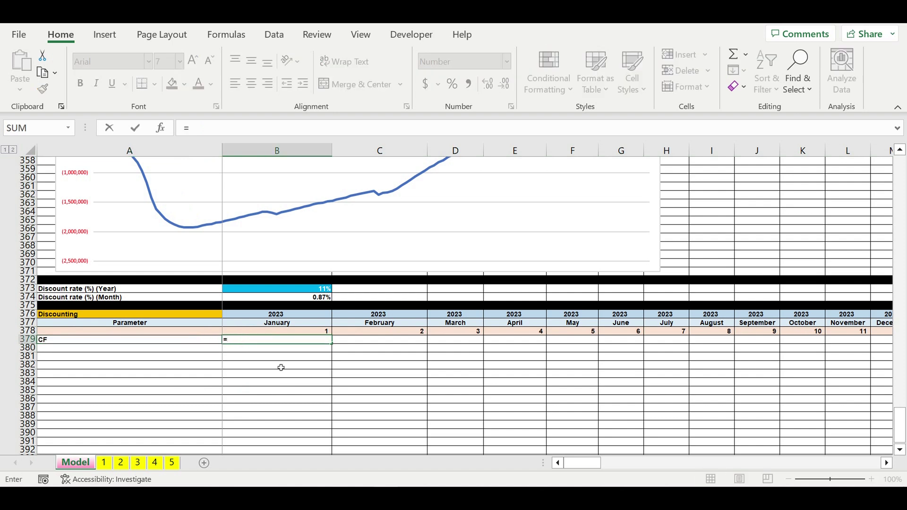
scroll(288, 359, "up", 4)
scroll(298, 350, "up", 20)
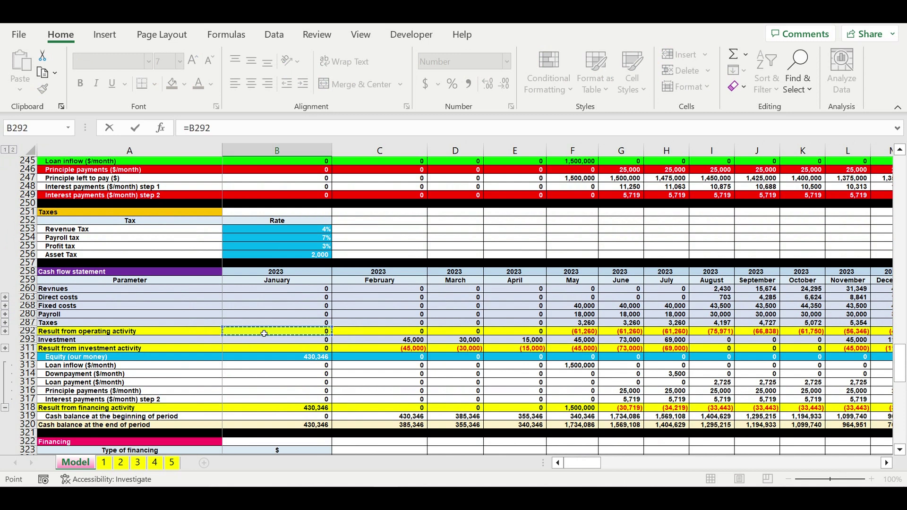
type("+")
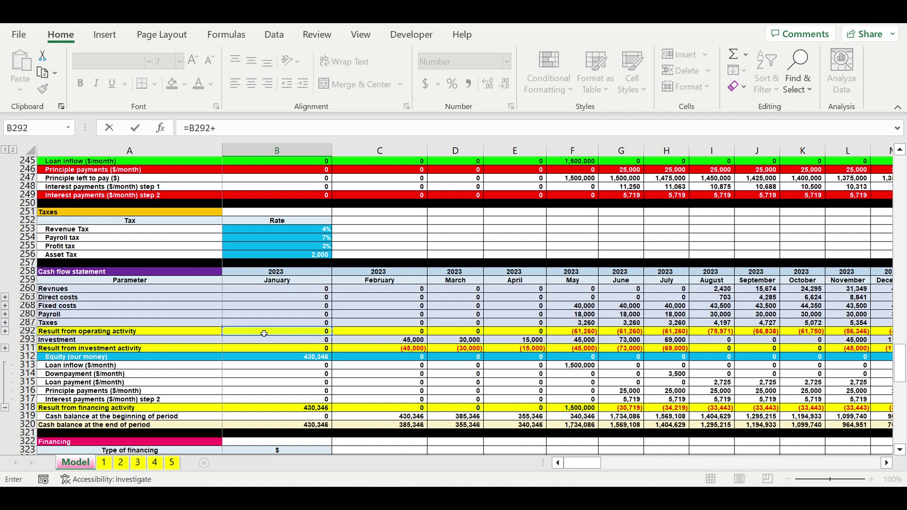
left_click(246, 352)
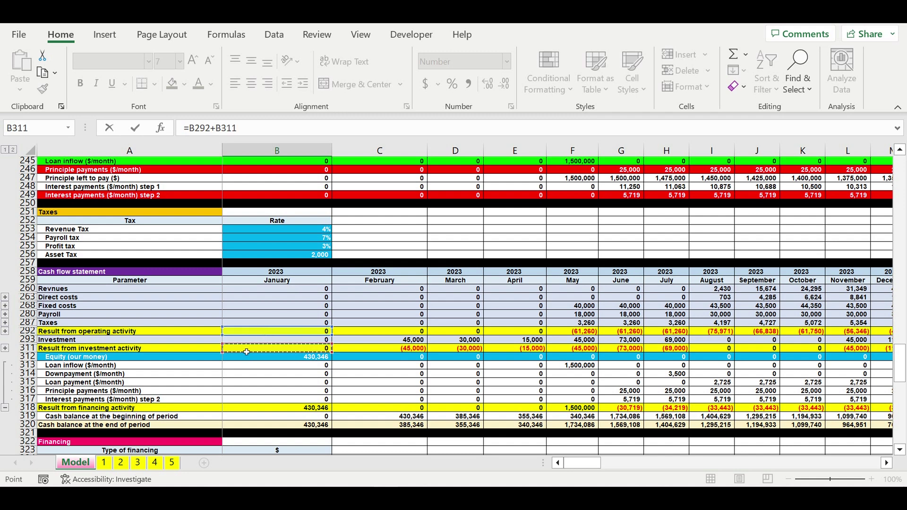
type("-")
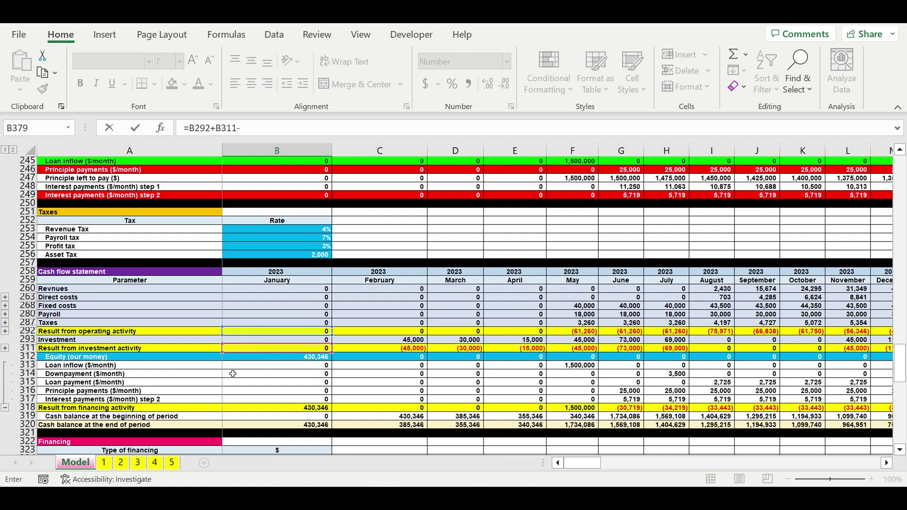
left_click(233, 374)
type("-")
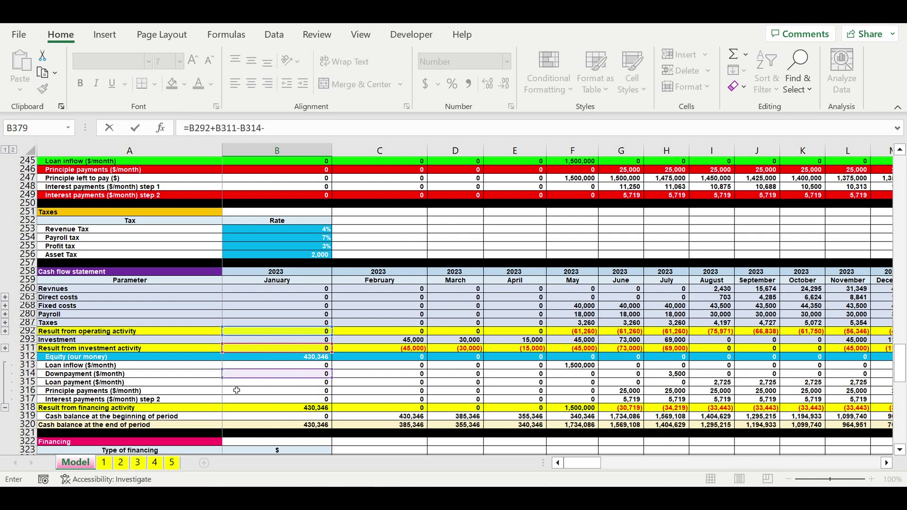
left_click(237, 380)
type("-")
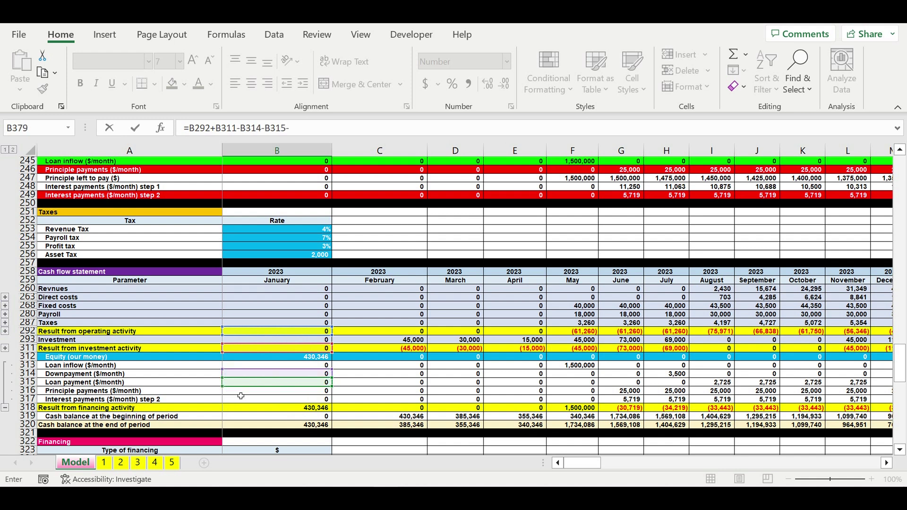
left_click(242, 391)
type("-")
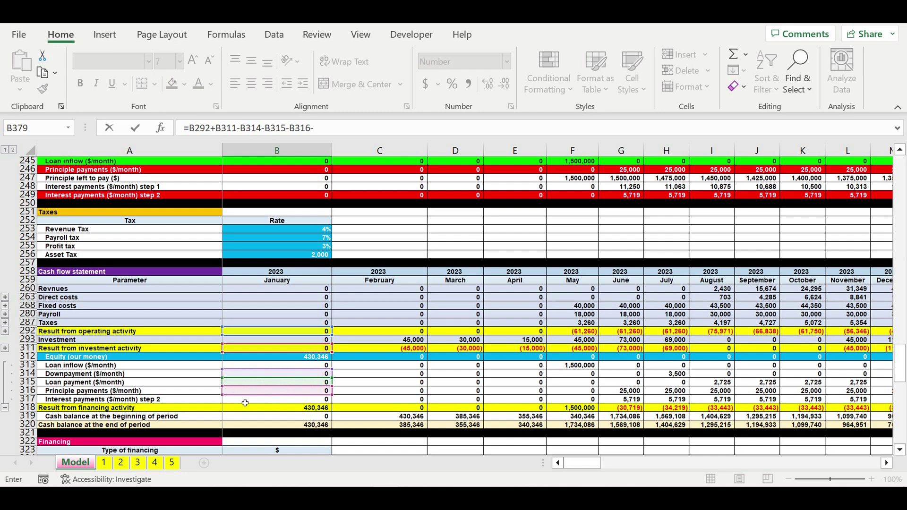
left_click(247, 399)
key("Return")
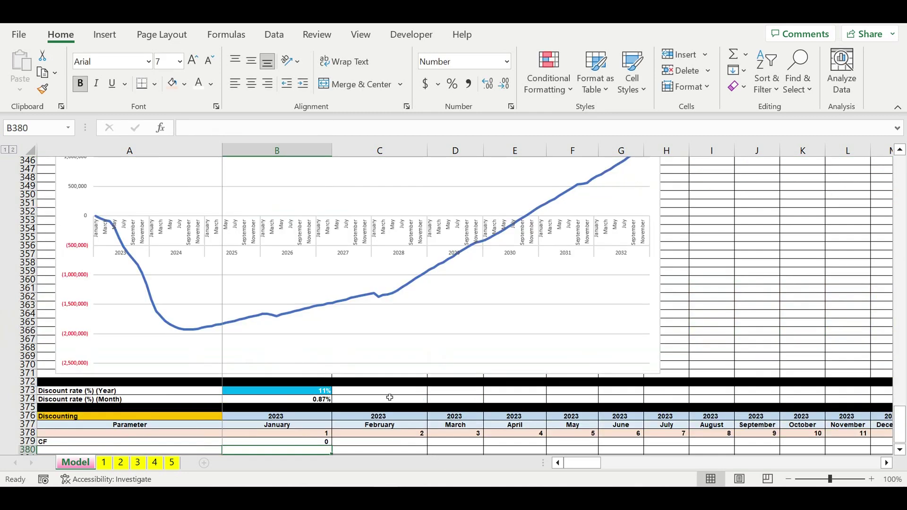
Step: Fill the CF formula from B379 across the row to December 2032 in column DQ
scroll(373, 394, "down", 2)
left_click(324, 391)
left_click_drag(333, 396, 814, 405)
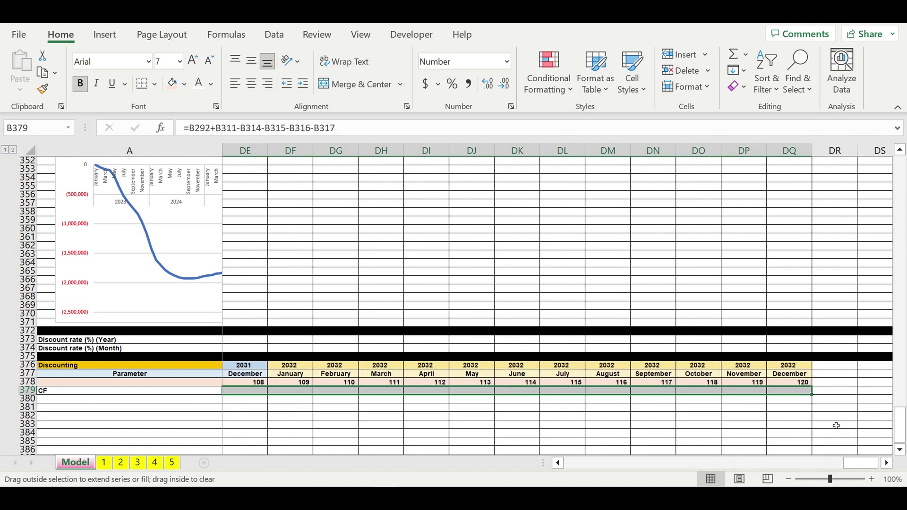
left_click(696, 409)
left_click_drag(860, 463, 566, 472)
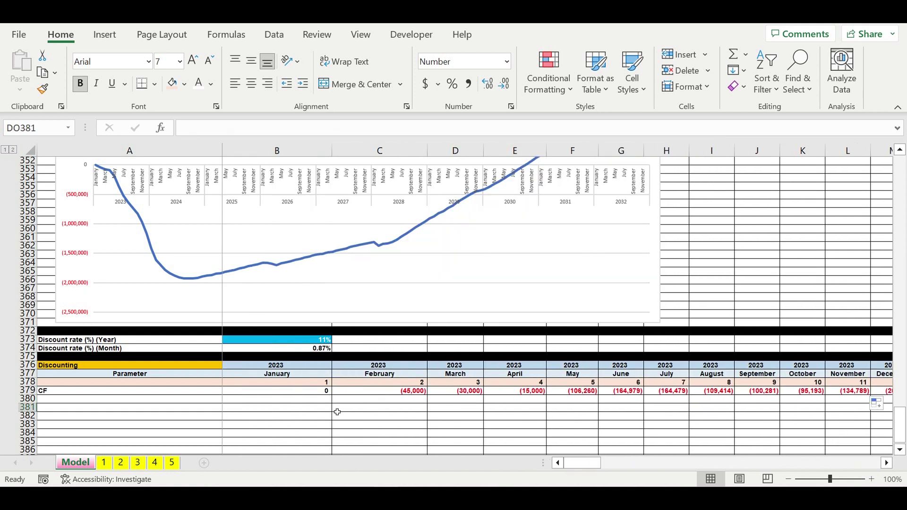
Step: Copy the CF label down to A380 and extend it to read "CF discounted"
left_click(54, 392)
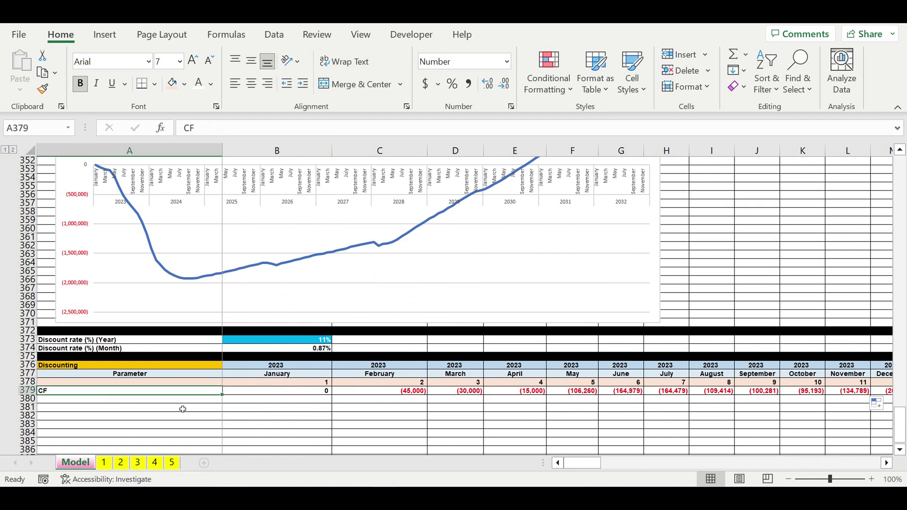
left_click_drag(225, 400, 223, 407)
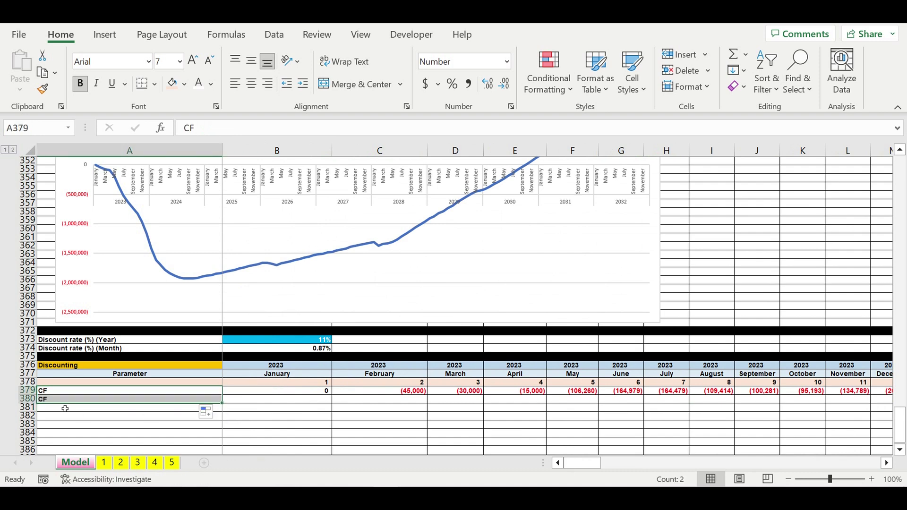
left_click(156, 399)
left_click(242, 130)
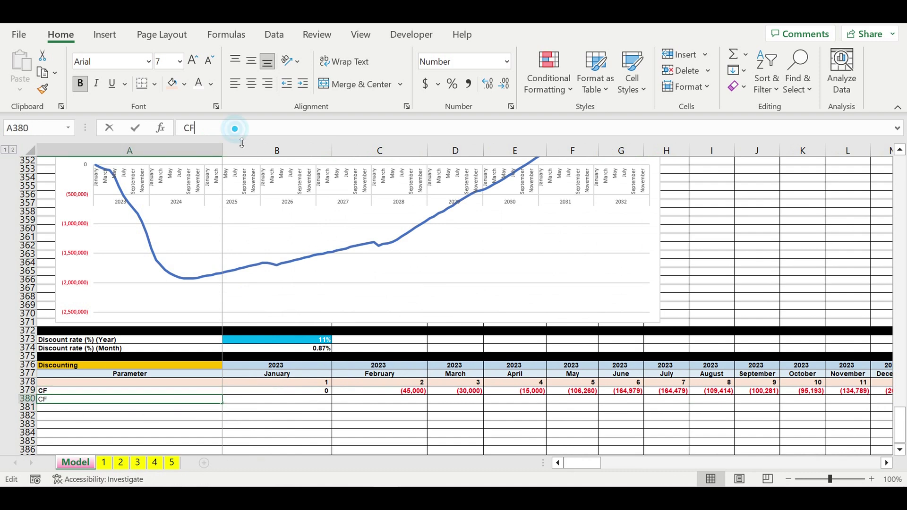
type("disc")
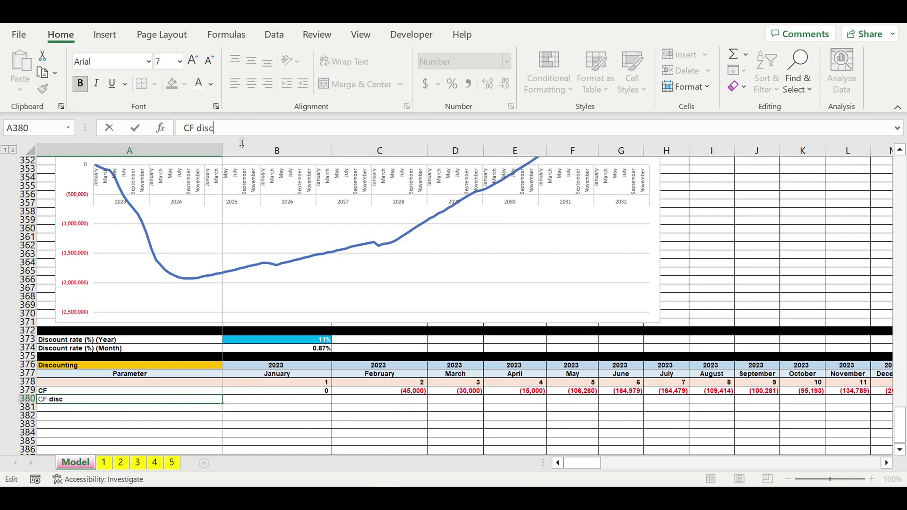
type("ounted")
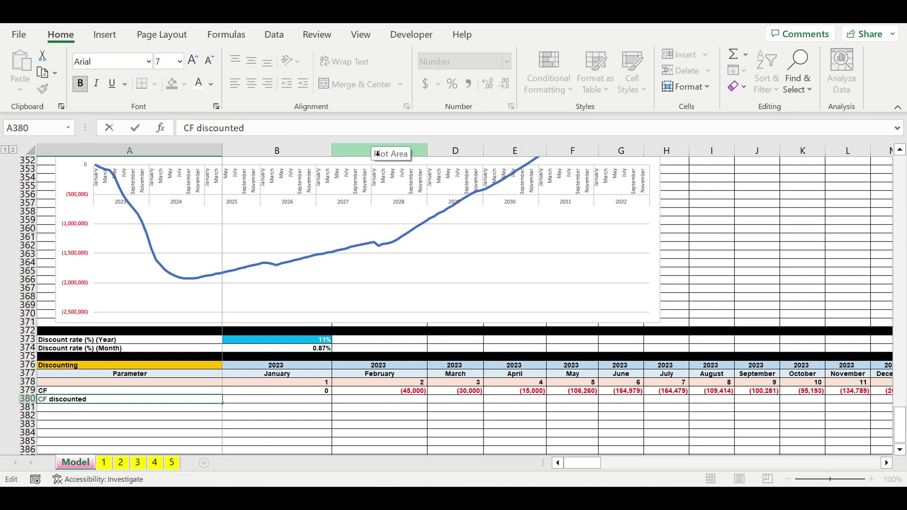
key("Return")
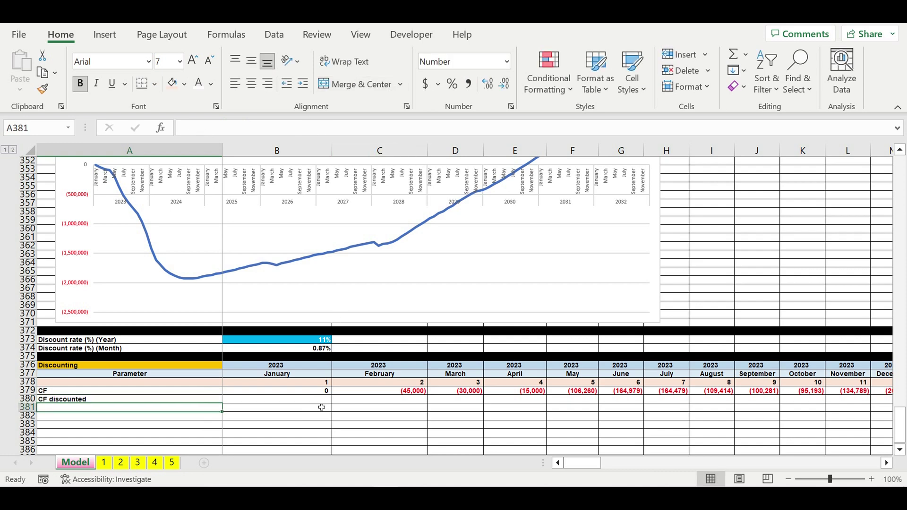
Step: Calculate January's discounted cash flow in B380 with =B379/(1+$B$374)^B378, locking the monthly discount rate reference
left_click(304, 403)
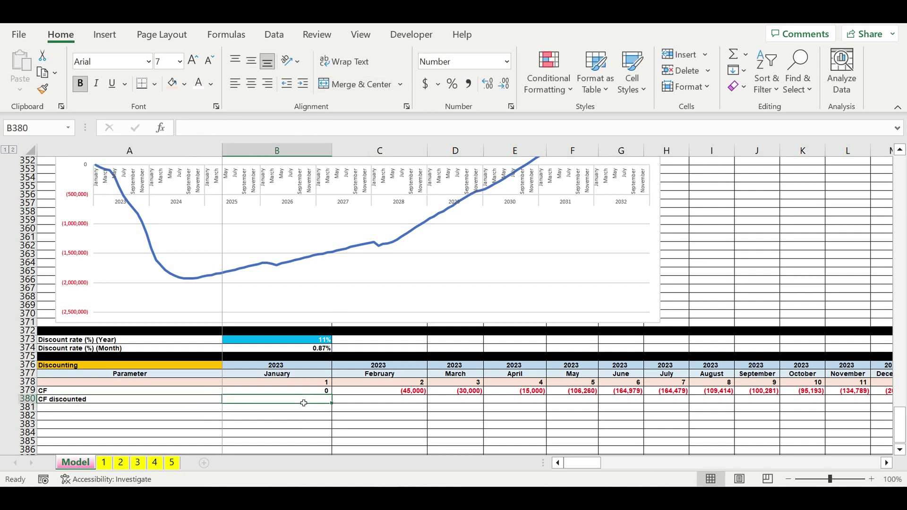
type("=")
left_click(314, 391)
type("/(1+")
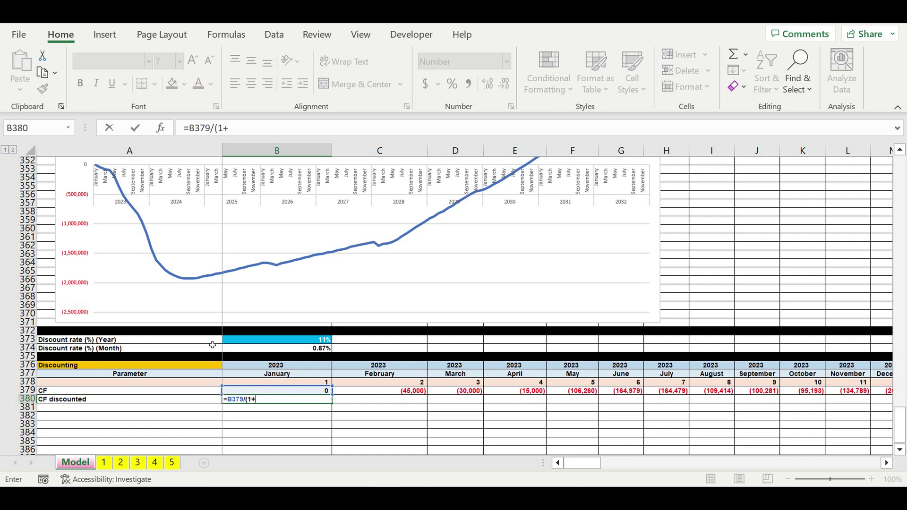
left_click(301, 352)
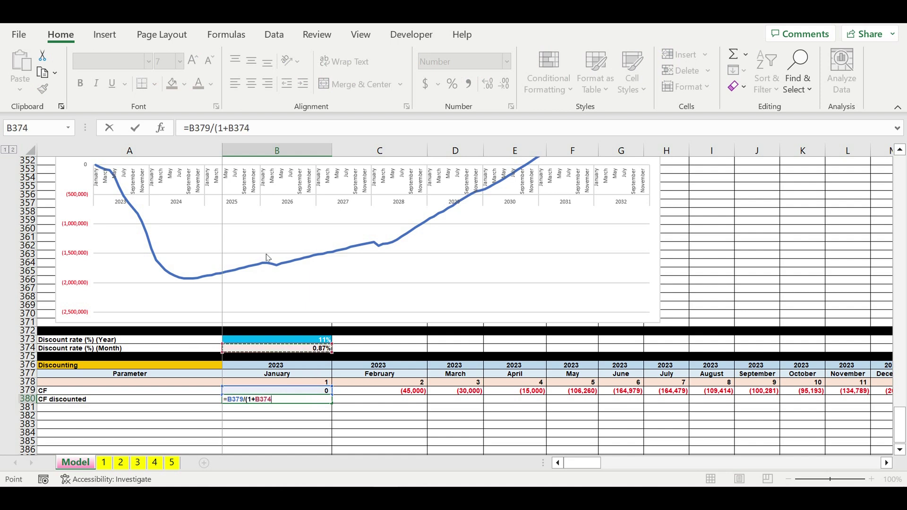
left_click(231, 128)
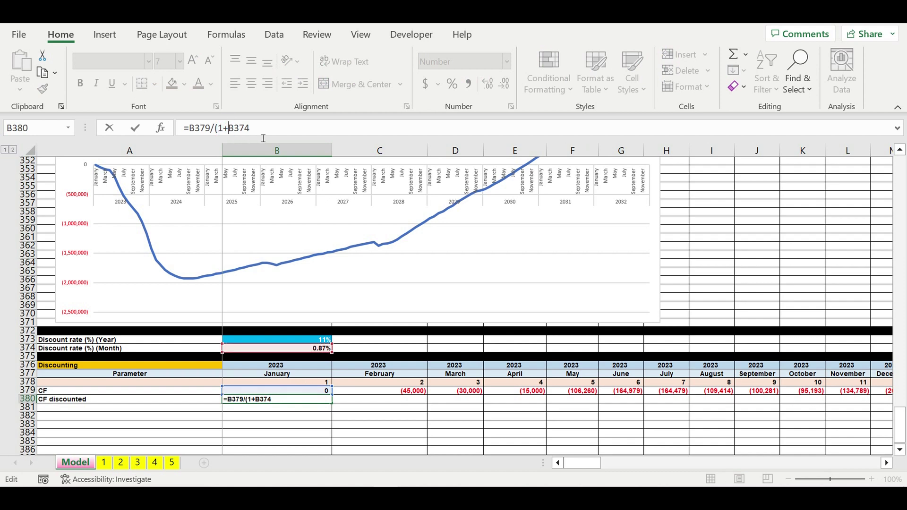
type("$")
key("Right")
type("$)")
key("BackSpace")
left_click(276, 134)
left_click(312, 384)
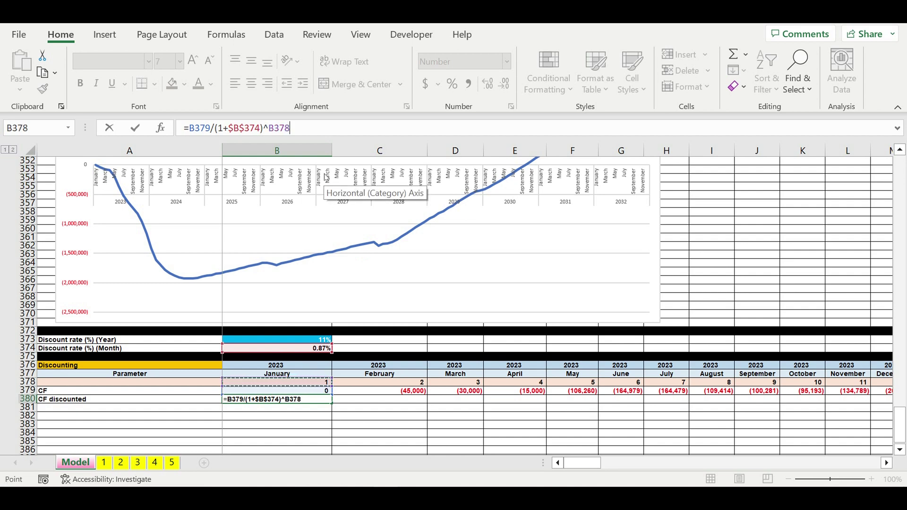
key("Return")
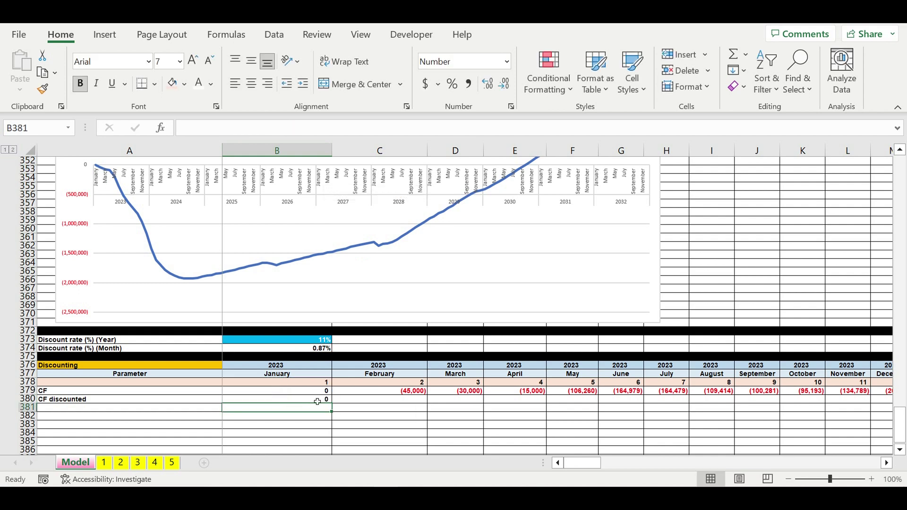
Step: Fill the CF discounted formula from B380 across row 380 to December 2032 in column DQ
left_click(317, 401)
left_click_drag(336, 407, 779, 409)
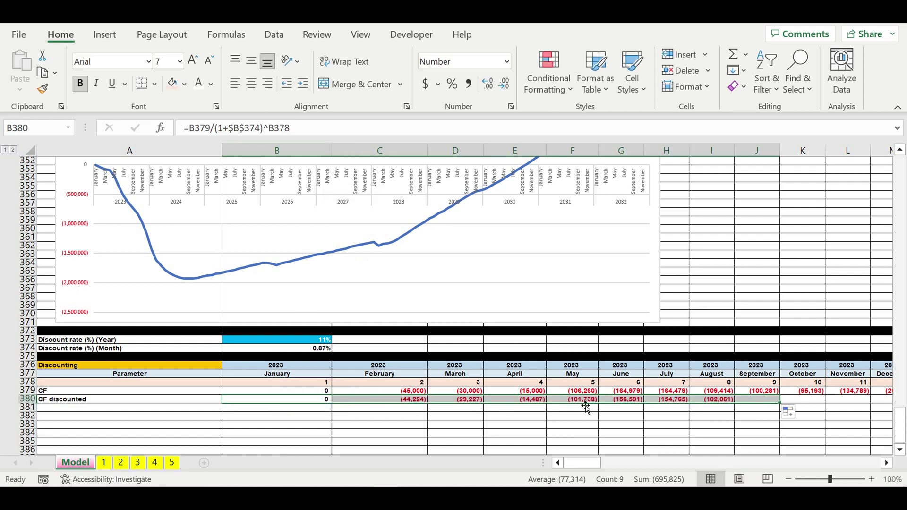
left_click(518, 424)
left_click(462, 400)
left_click_drag(488, 405, 713, 406)
left_click_drag(888, 406, 785, 334)
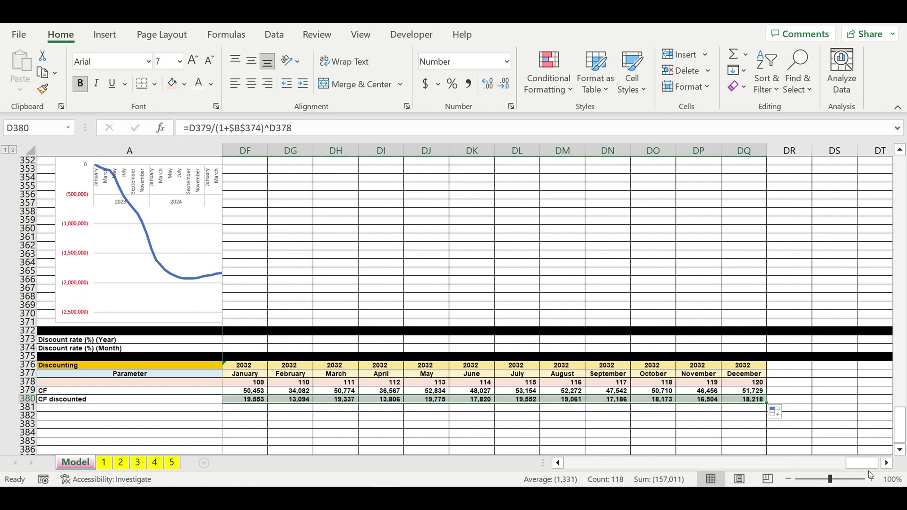
left_click_drag(862, 463, 580, 463)
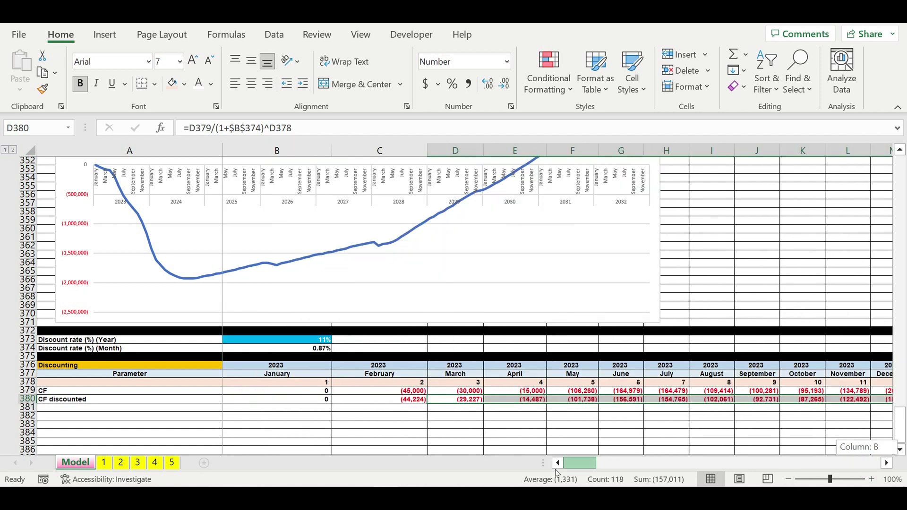
Step: Compare the CF and CF discounted rows, checking the early 2023 months and the values through December 2032
left_click(302, 349)
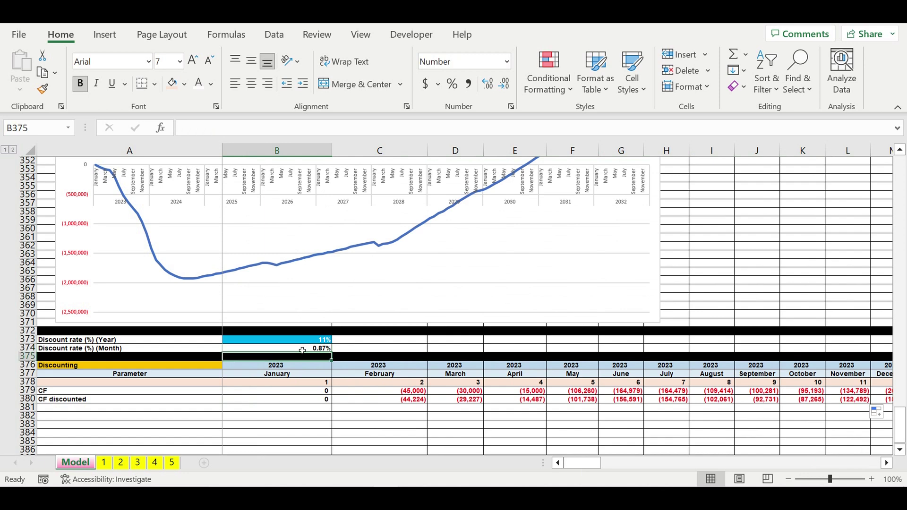
left_click(455, 416)
left_click(460, 407)
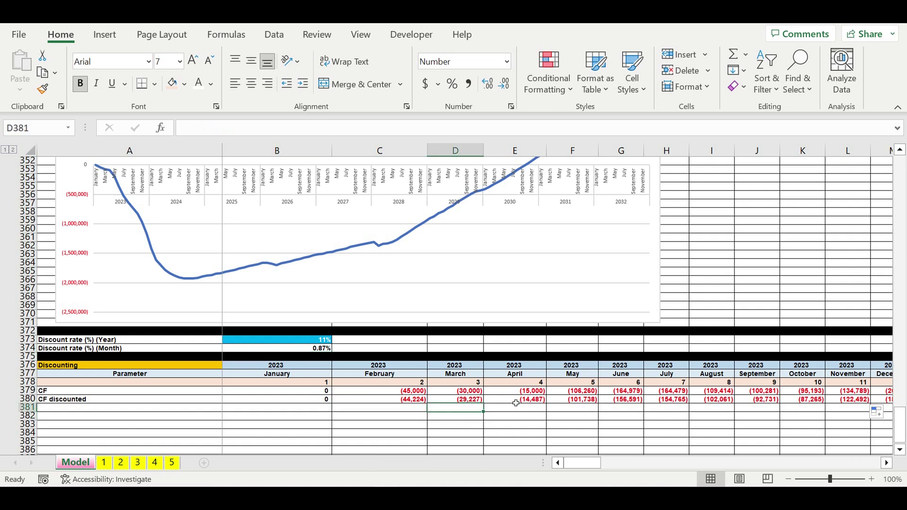
left_click_drag(517, 403, 864, 400)
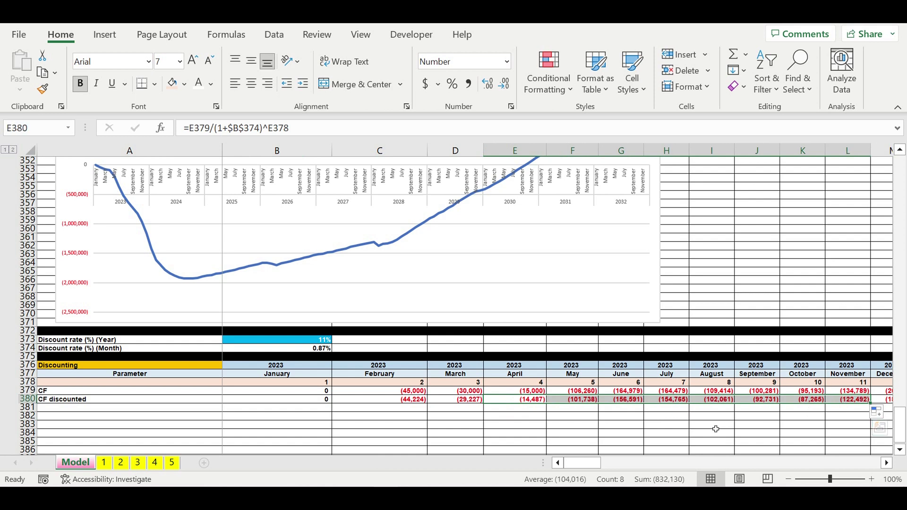
left_click(459, 409)
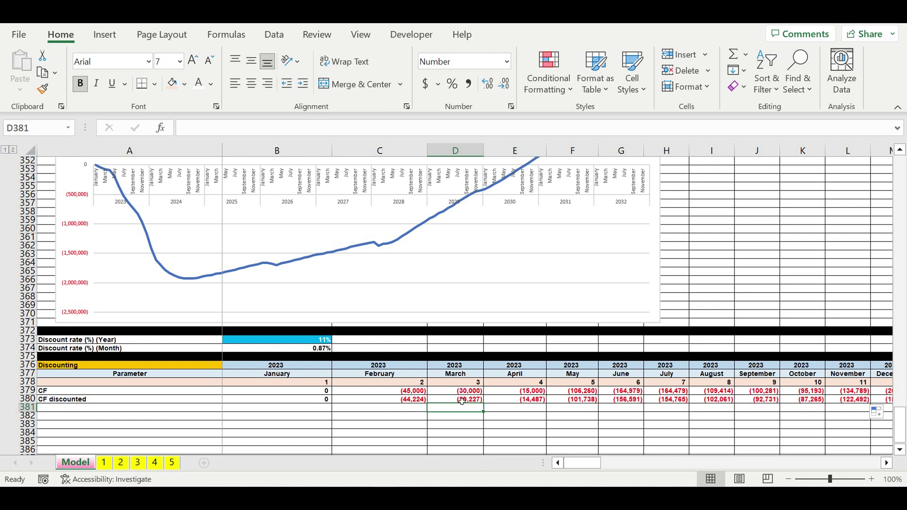
left_click(457, 402)
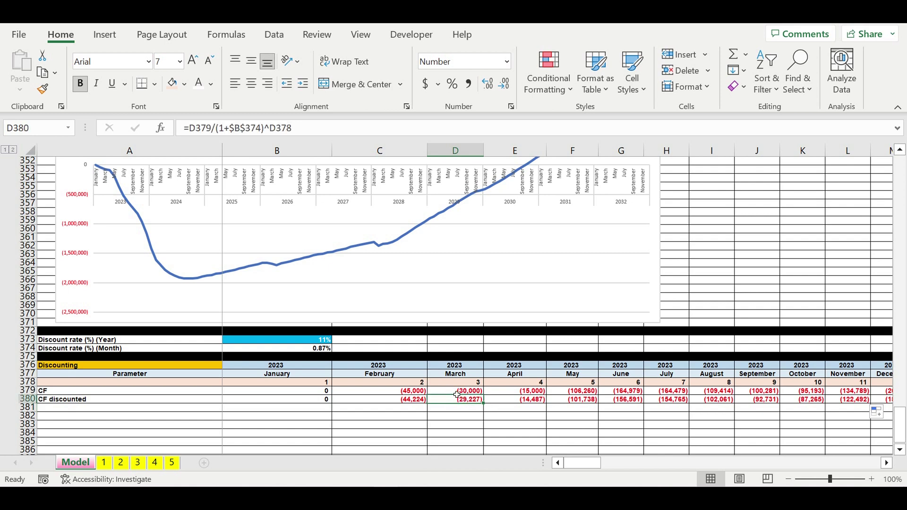
left_click(456, 394)
left_click(469, 401)
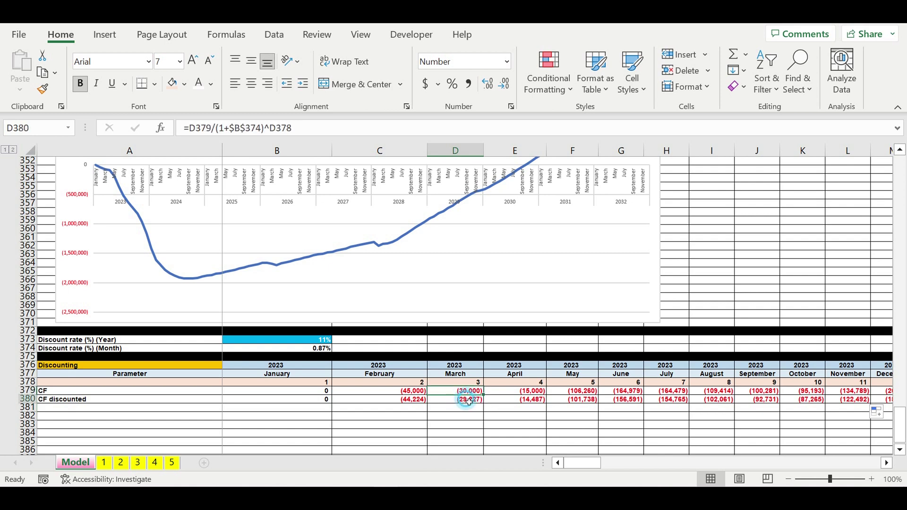
left_click(521, 401)
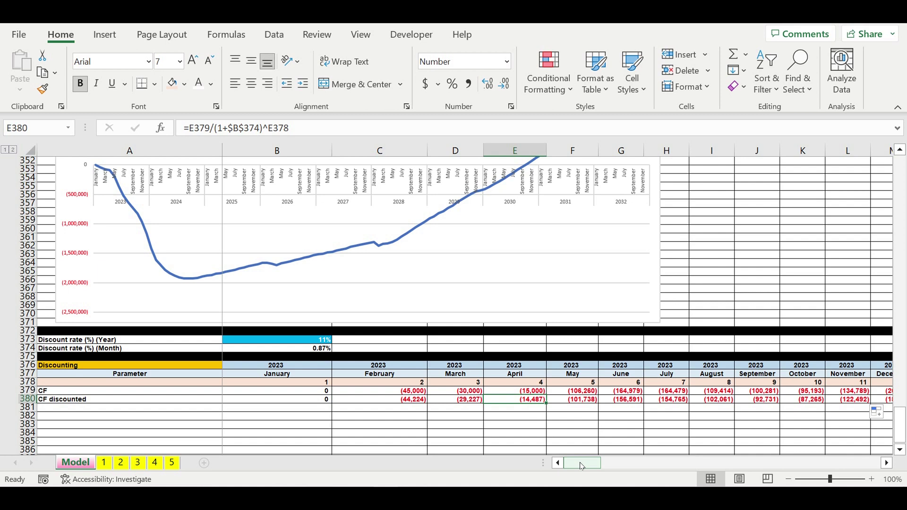
left_click_drag(582, 465, 541, 448)
left_click(404, 395)
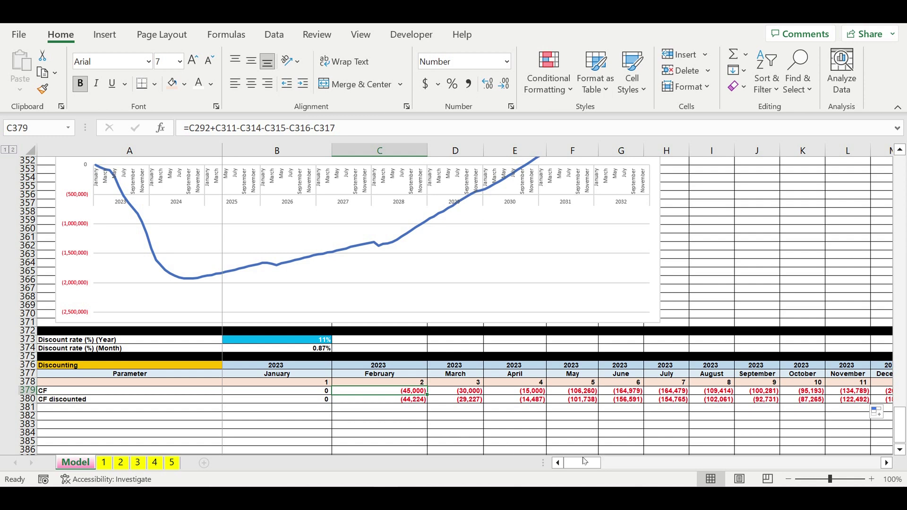
left_click_drag(578, 468, 861, 466)
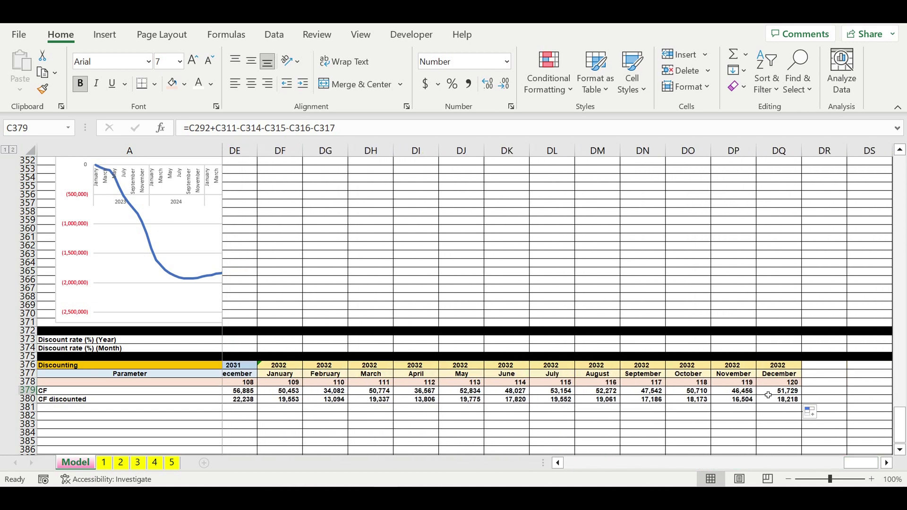
Step: Inspect the CF and CF discounted formulas for December 2032 in DQ379 and DQ380
left_click(768, 392)
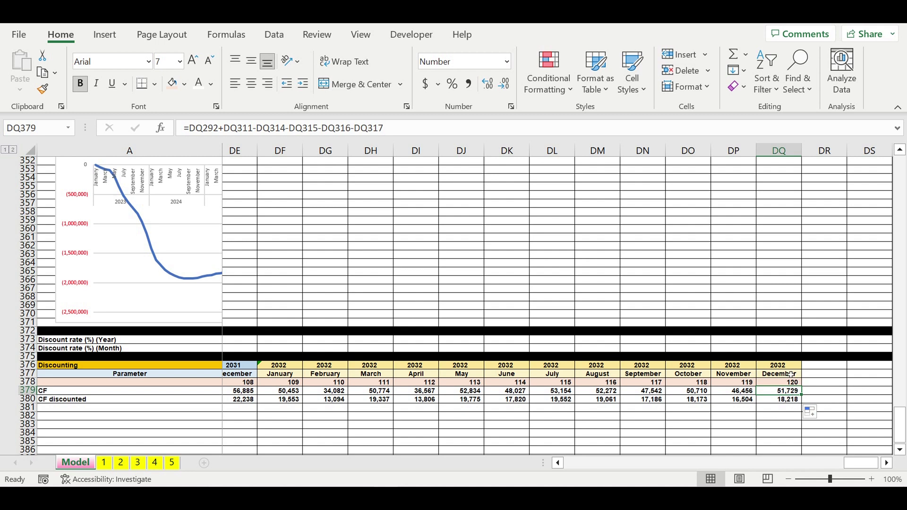
left_click(771, 403)
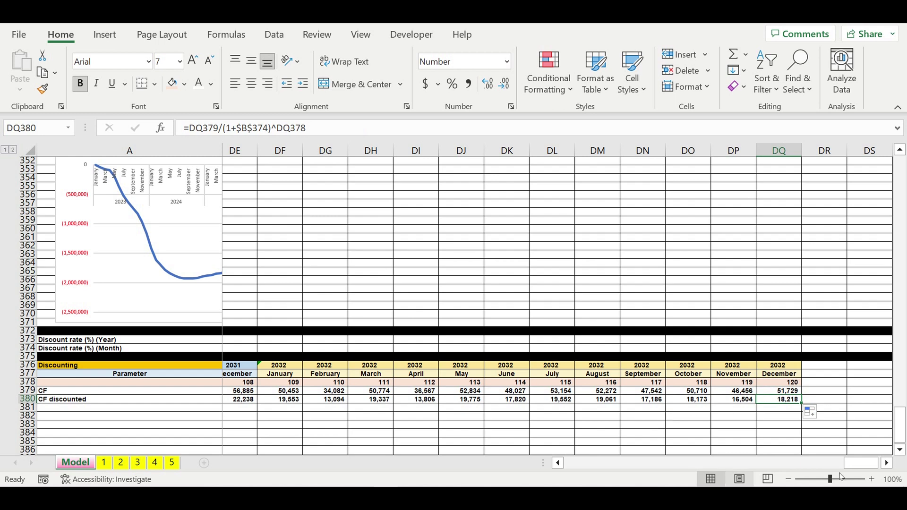
left_click_drag(855, 464, 578, 464)
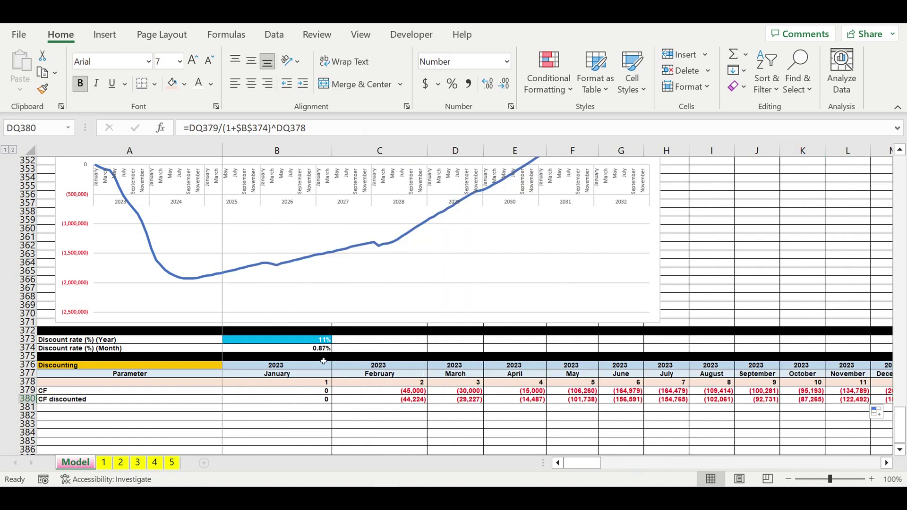
Step: Set the yearly discount rate in B373 to 30% and check its effect on CF discounted in March 2025 and December 2032
left_click(297, 345)
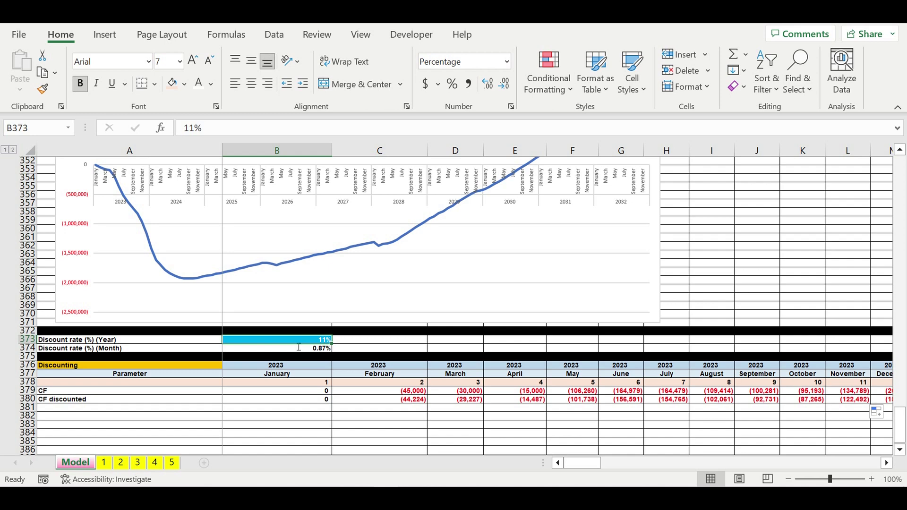
type("30")
key("Return")
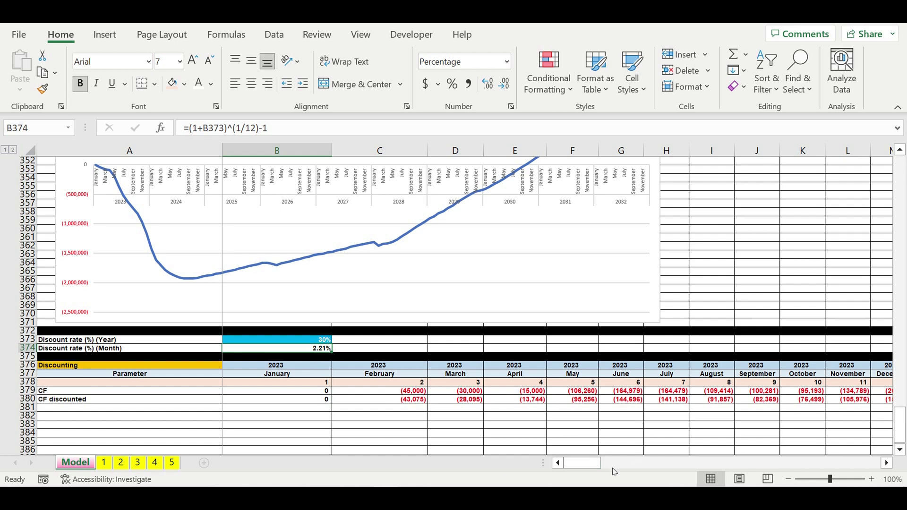
left_click_drag(596, 469, 660, 470)
left_click(620, 399)
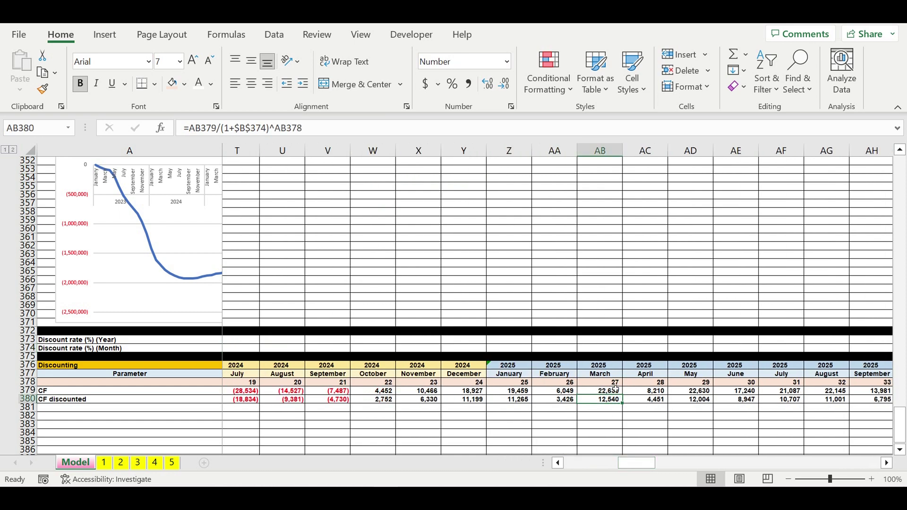
left_click_drag(638, 464, 878, 463)
left_click(797, 404)
left_click(787, 391)
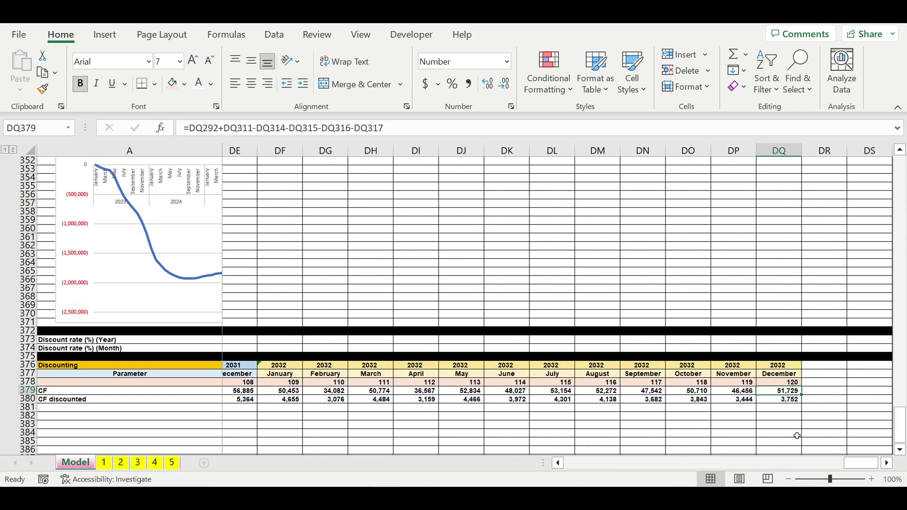
Step: Set the yearly discount rate in B373 to 9% and check the discounted cash flows through December 2032
left_click_drag(862, 468, 582, 463)
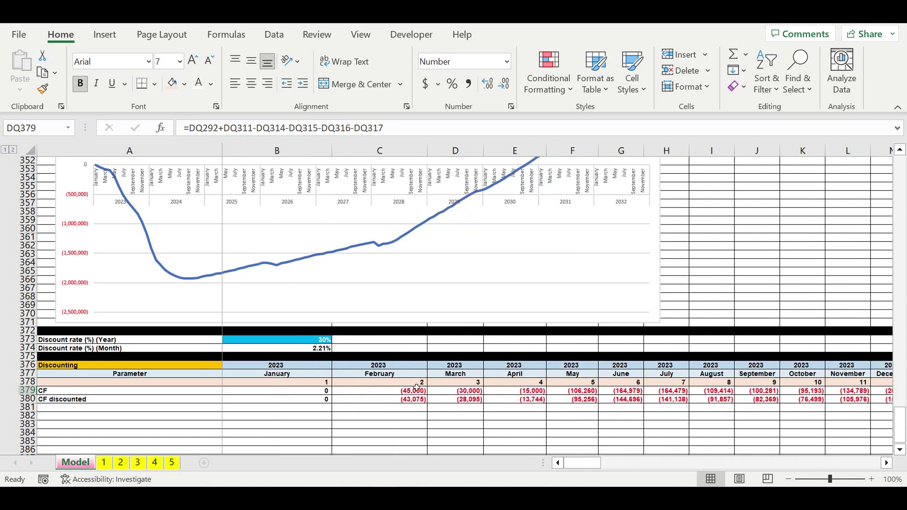
left_click(309, 341)
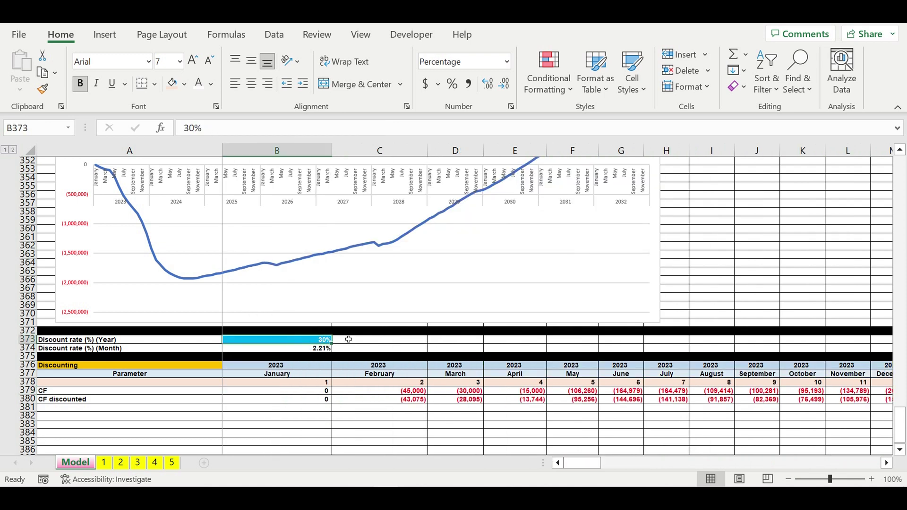
type("9")
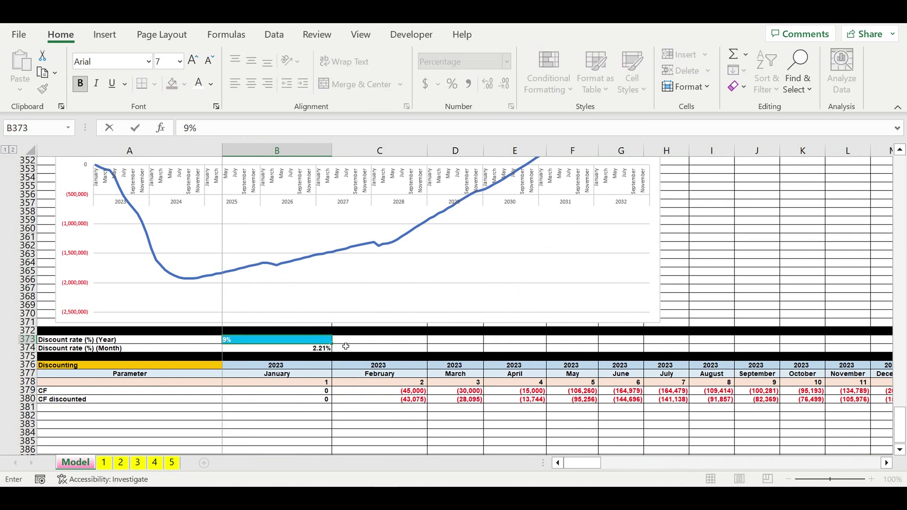
key("Return")
left_click(320, 341)
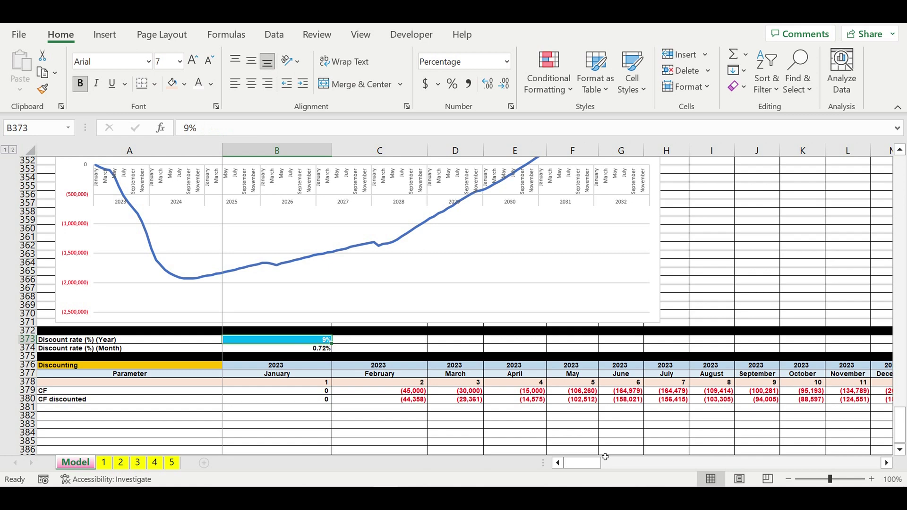
left_click_drag(596, 467, 875, 468)
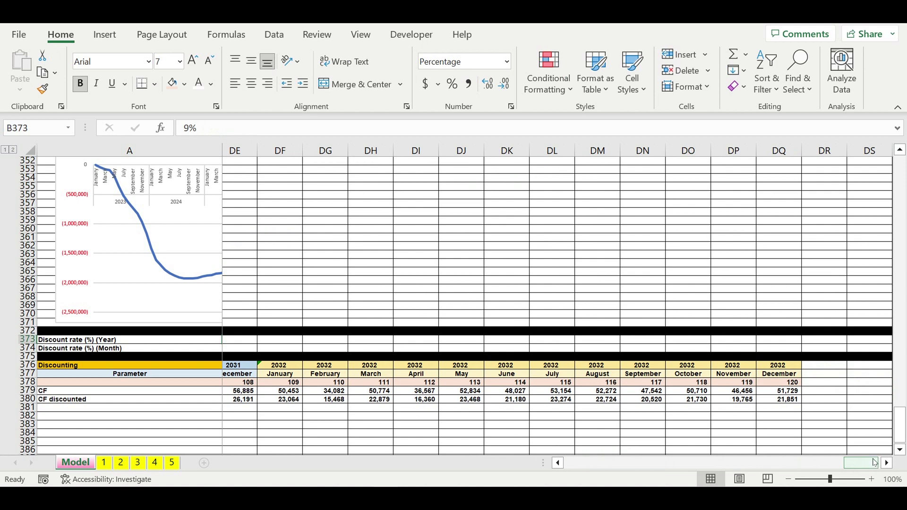
Step: Set the yearly discount rate in B373 back to 11% and check February's discounted cash flow formula
left_click_drag(869, 466, 527, 479)
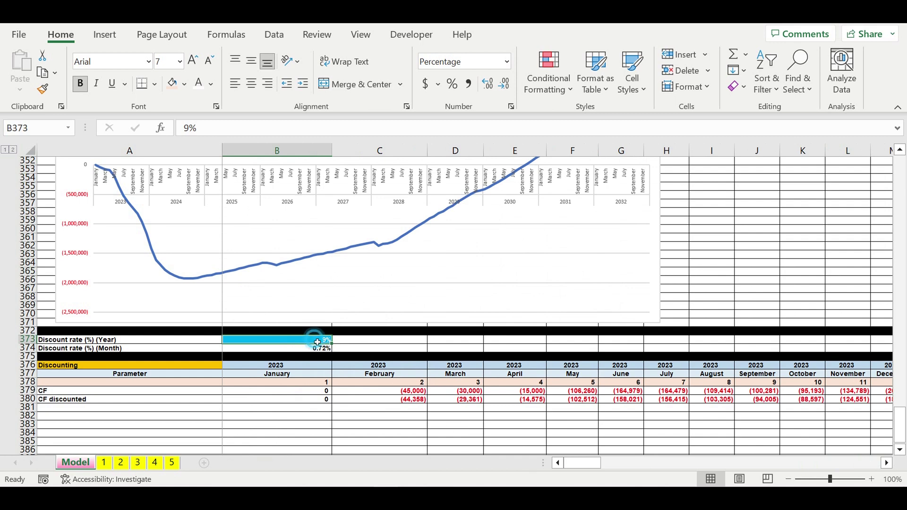
type("11")
key("Return")
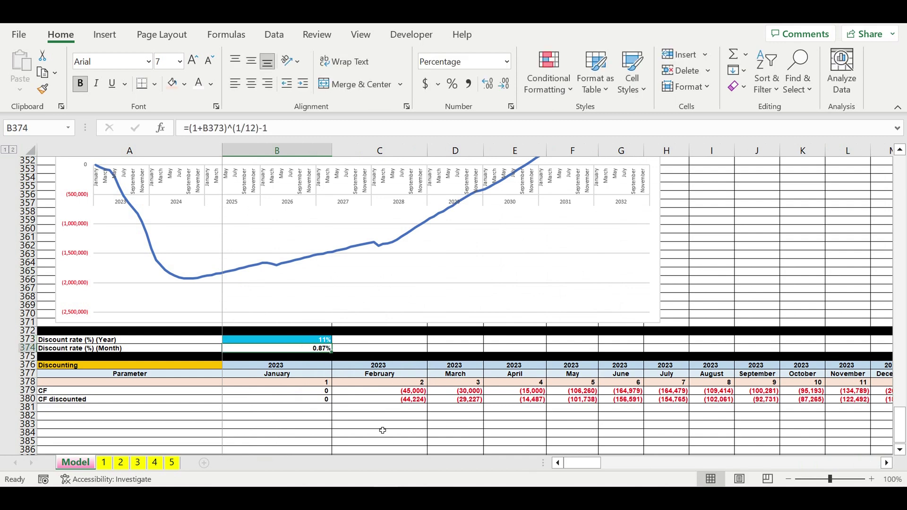
left_click(378, 424)
left_click(310, 340)
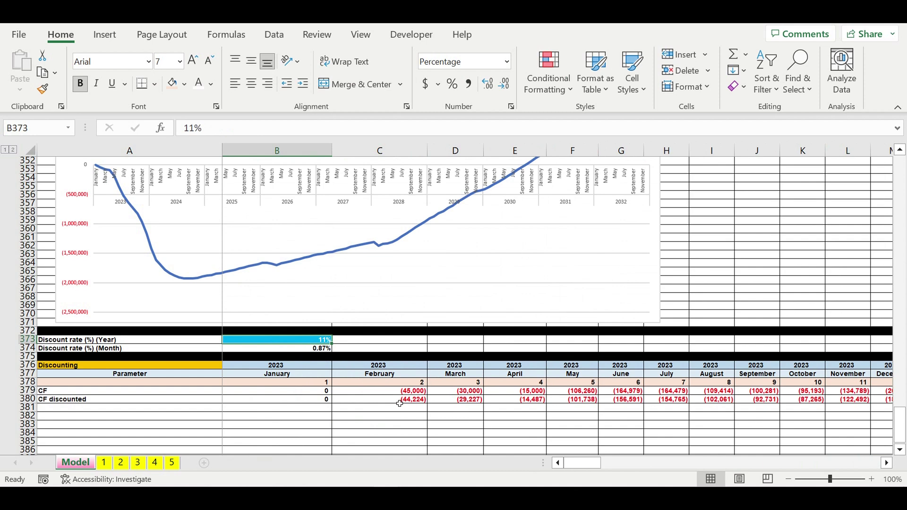
left_click(399, 403)
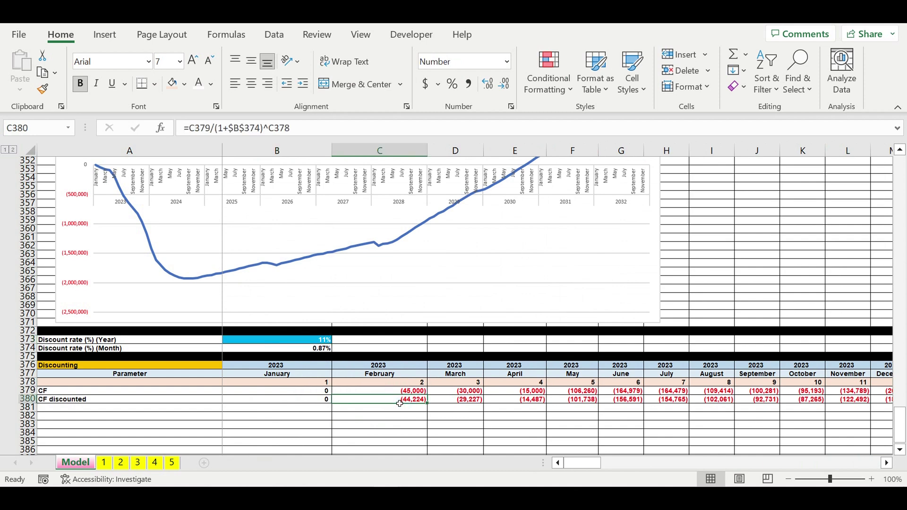
Step: Copy the CF discounted label down to A381 and extend it to read "CF discounted cumulate"
left_click(62, 400)
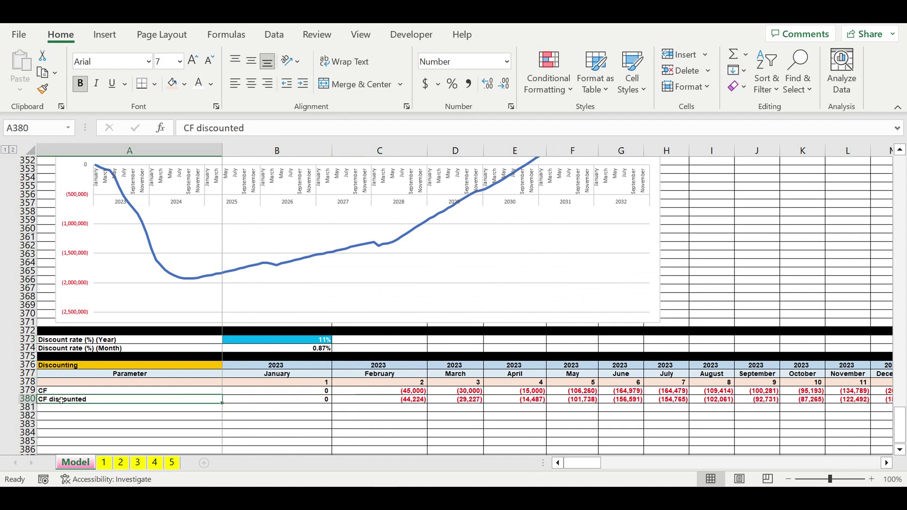
left_click(62, 409)
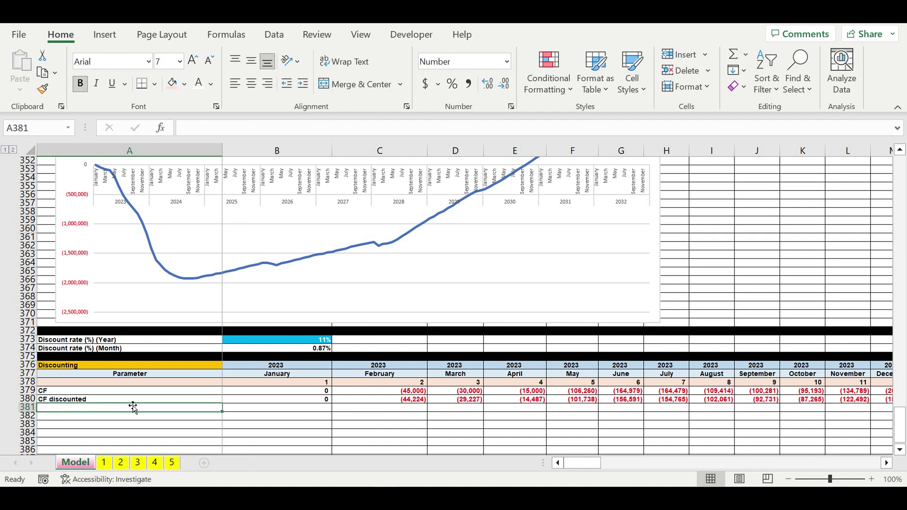
left_click(171, 401)
left_click_drag(223, 402, 221, 412)
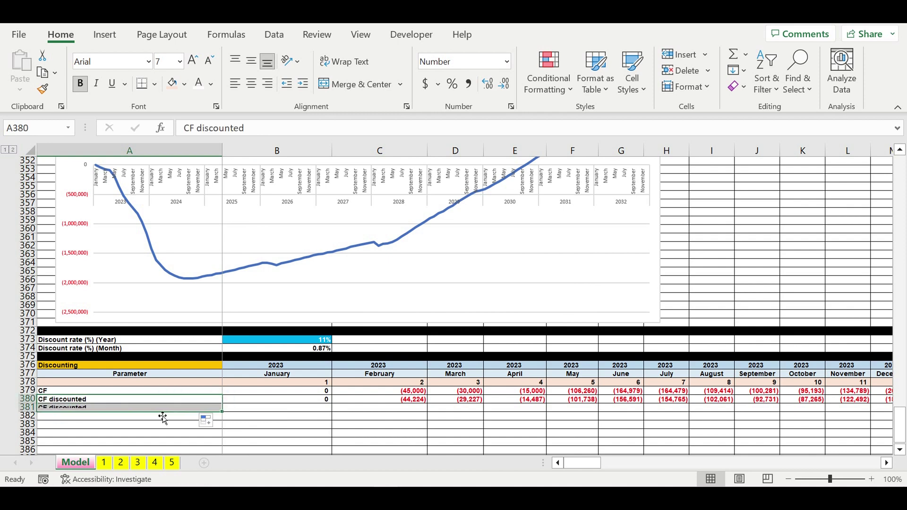
left_click(128, 428)
left_click(109, 408)
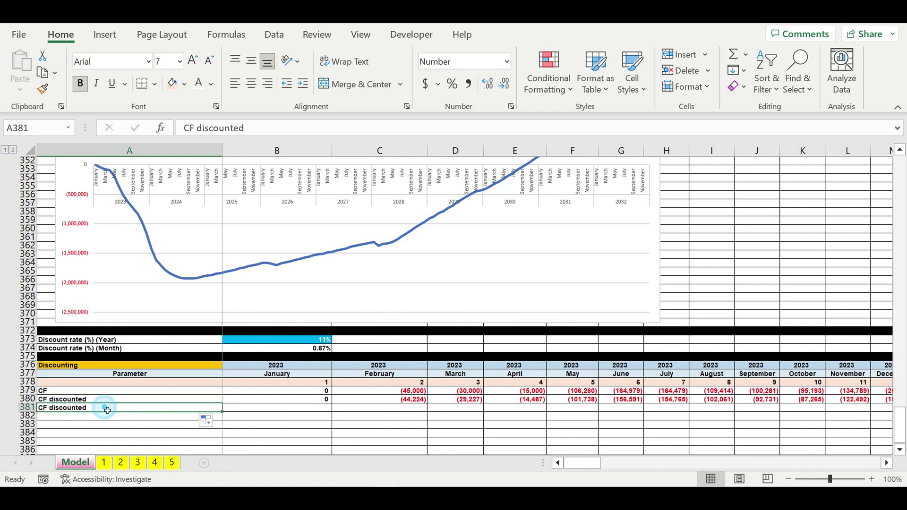
left_click(257, 134)
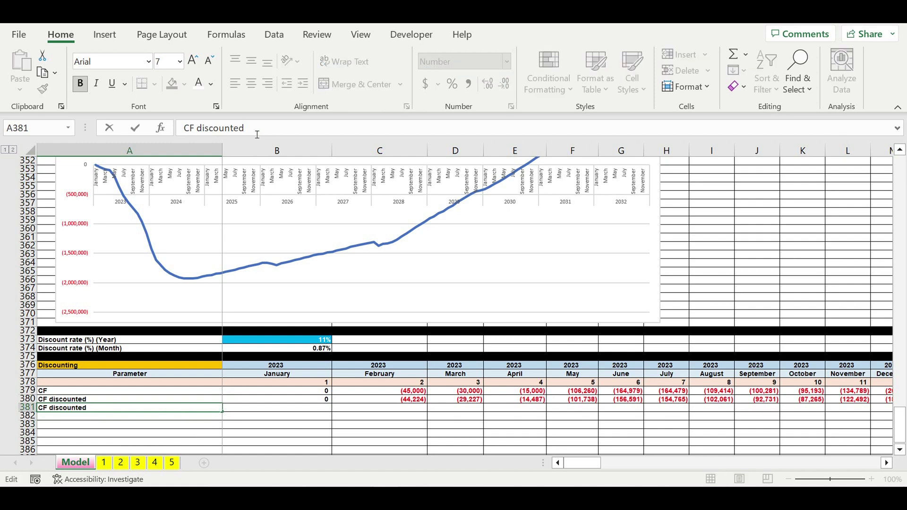
type("cum")
key("Return")
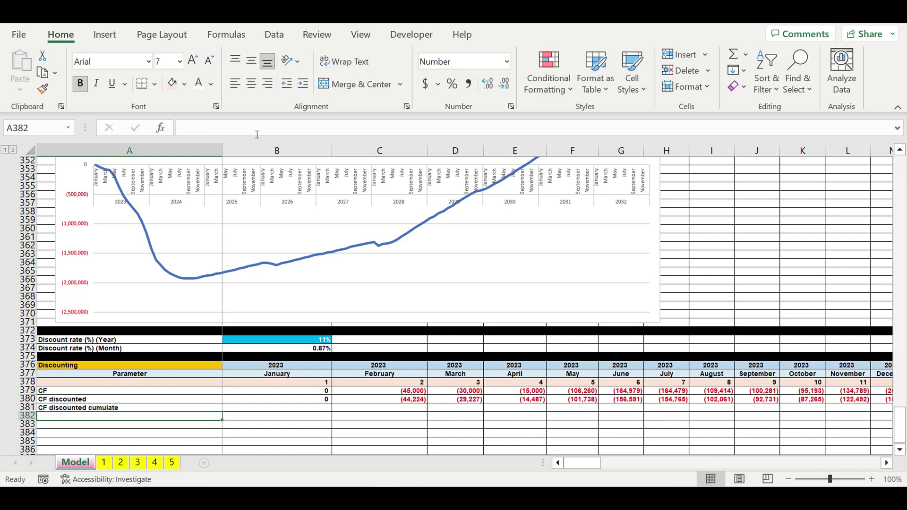
Step: Start the cumulative discounted cash flow for January 2023 in B381 with =B380
left_click(314, 409)
type("=")
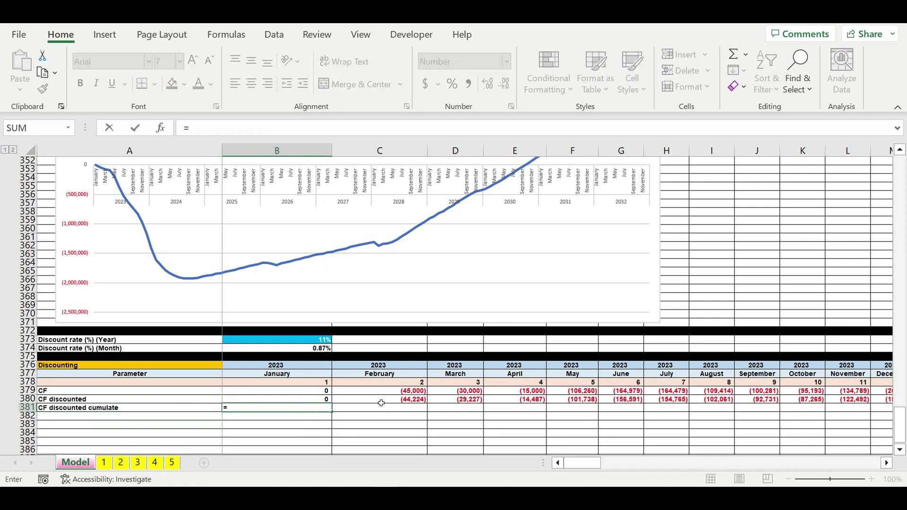
left_click(312, 400)
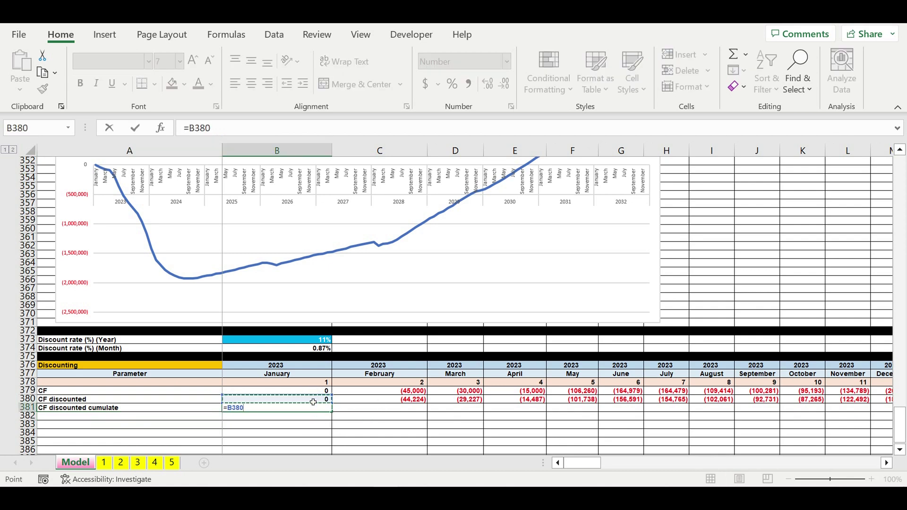
key("Return")
Step: Calculate February's cumulative discounted cash flow in C381 with =B381+C380
left_click(371, 417)
left_click(360, 409)
type("=")
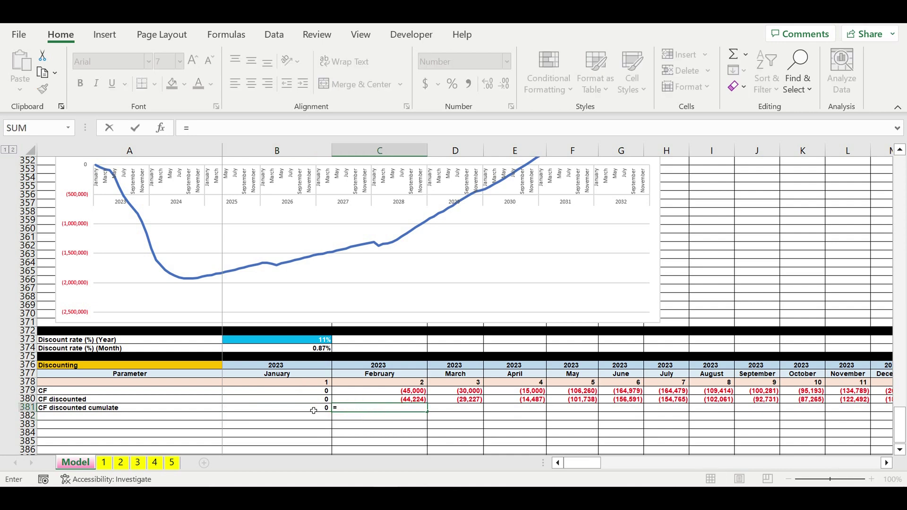
left_click(313, 409)
type("+")
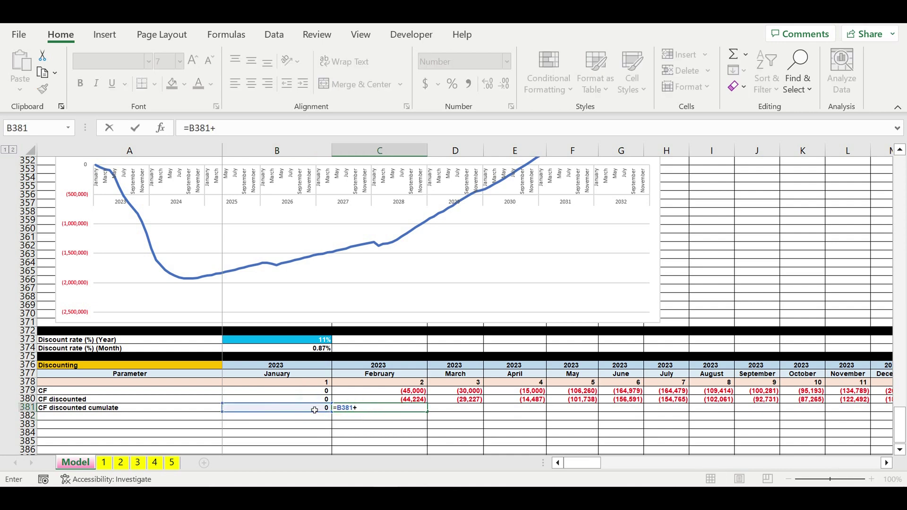
left_click(405, 400)
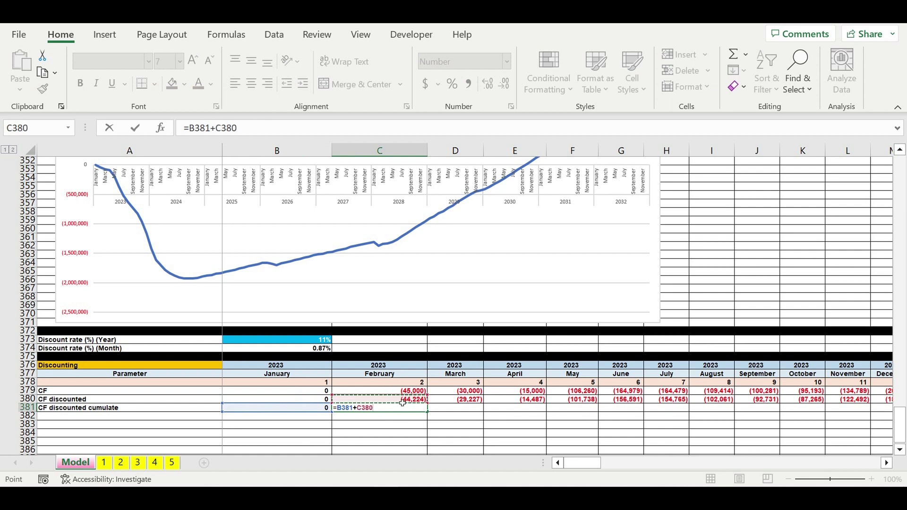
key("Return")
Step: Fill the cumulative formula from C381 across row 381 to December 2032 in column DQ and check the last cell
left_click(408, 410)
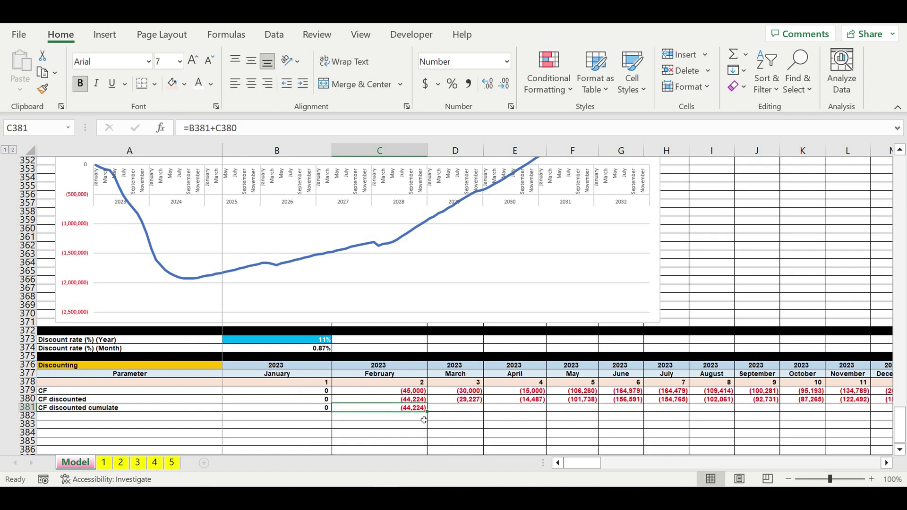
left_click_drag(431, 414, 761, 411)
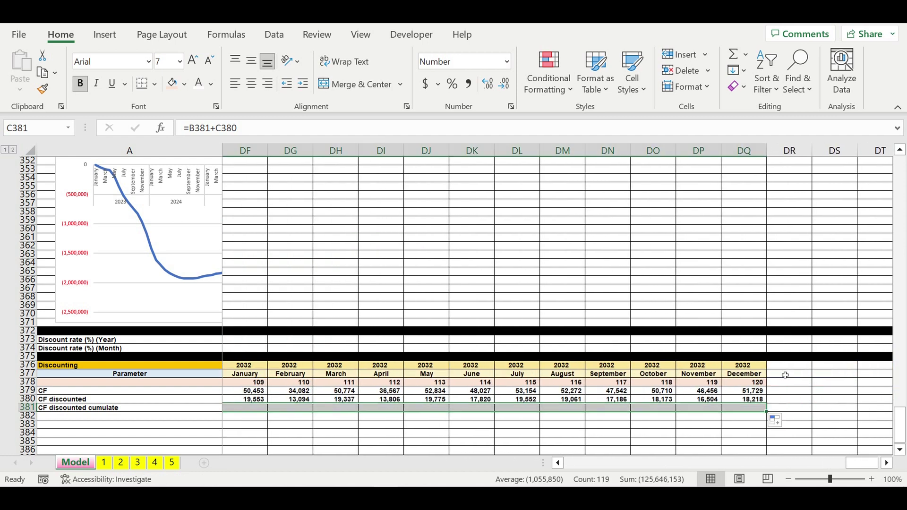
left_click(820, 388)
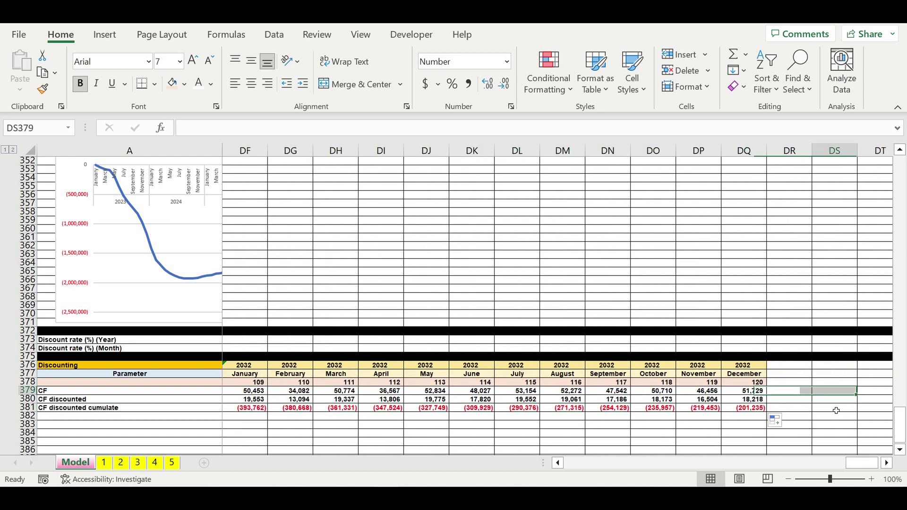
left_click(713, 450)
left_click(754, 408)
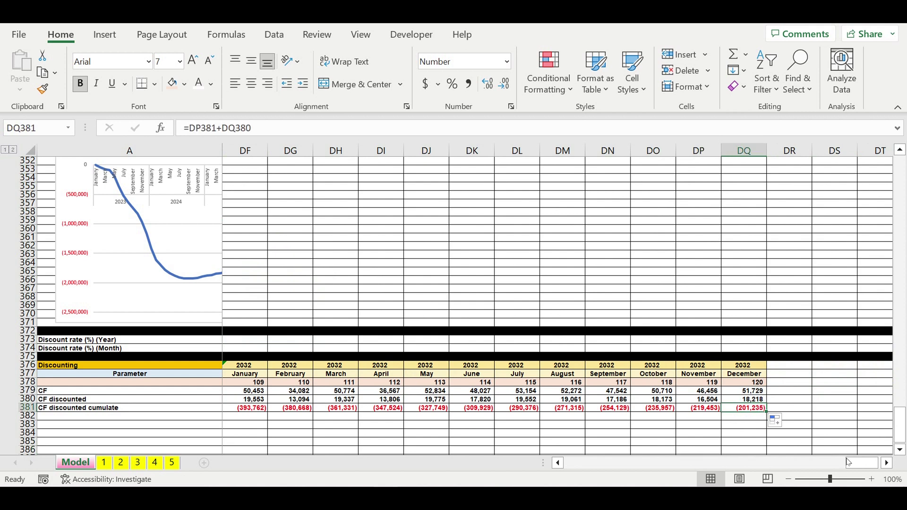
Step: Add the row label "DPP" in A382 below the CF discounted cumulate row
left_click_drag(856, 466, 585, 465)
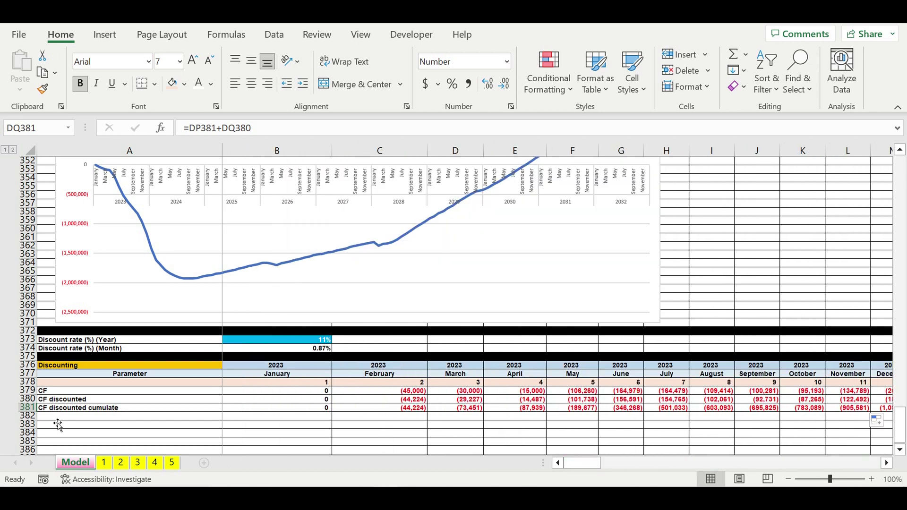
left_click(82, 418)
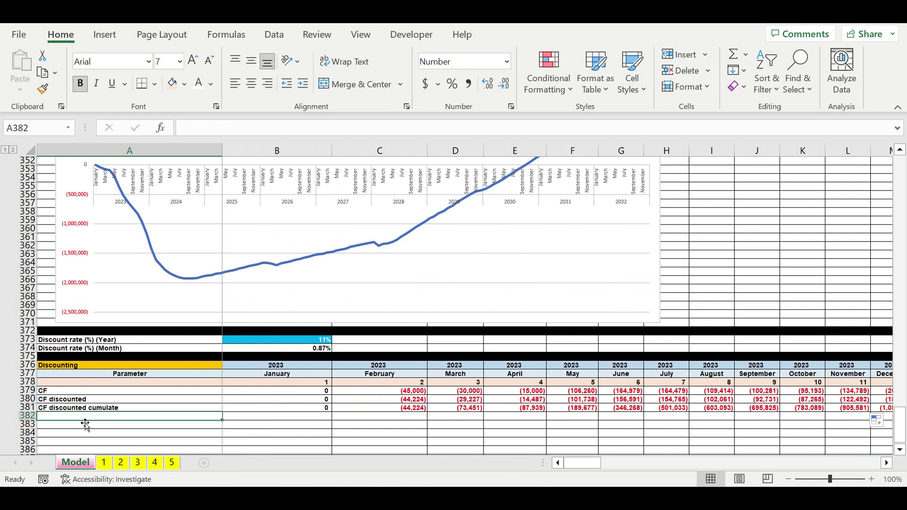
type("DPPP")
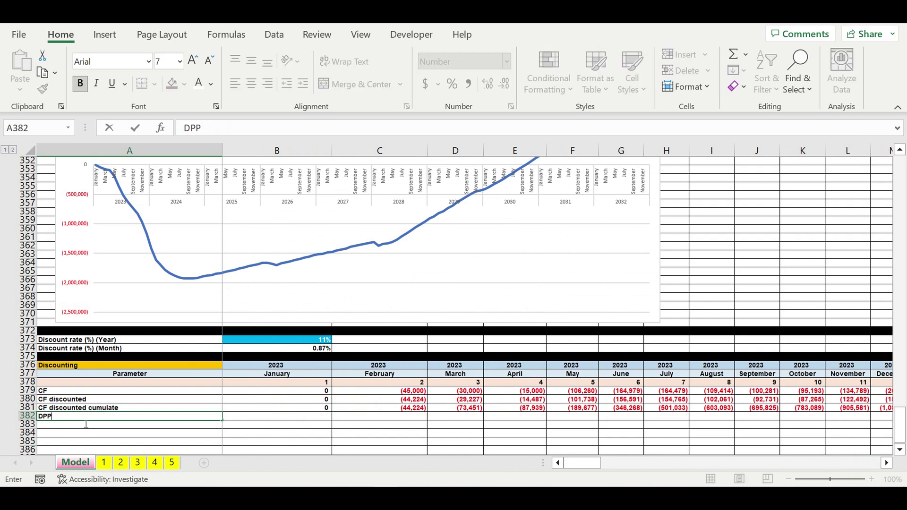
key("Return")
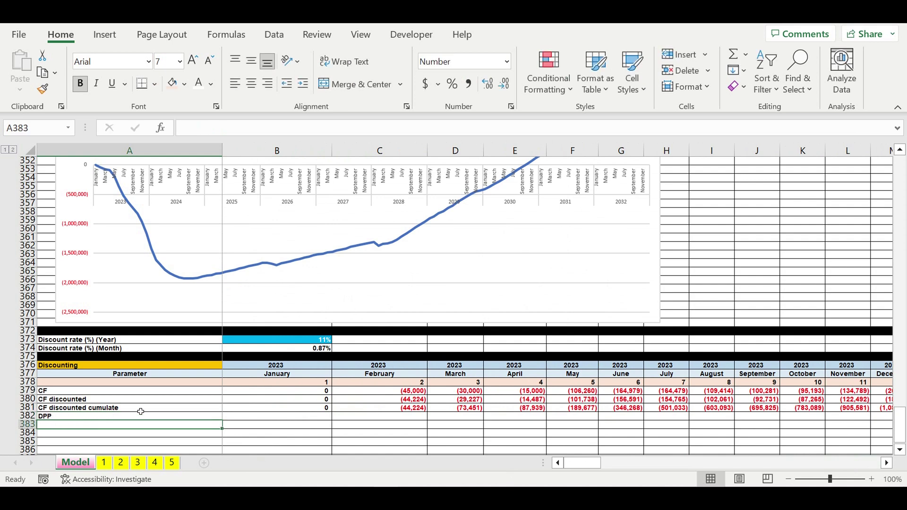
Step: Enter =IF(B381<0,1,0) as the DPP formula in B382 and fill it across row 382 to December 2032 in column DQ
left_click(313, 419)
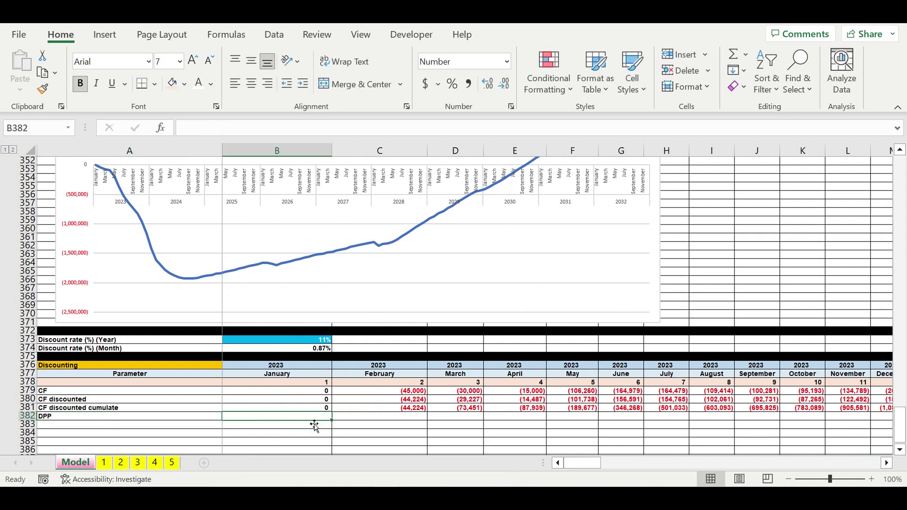
type("=if(")
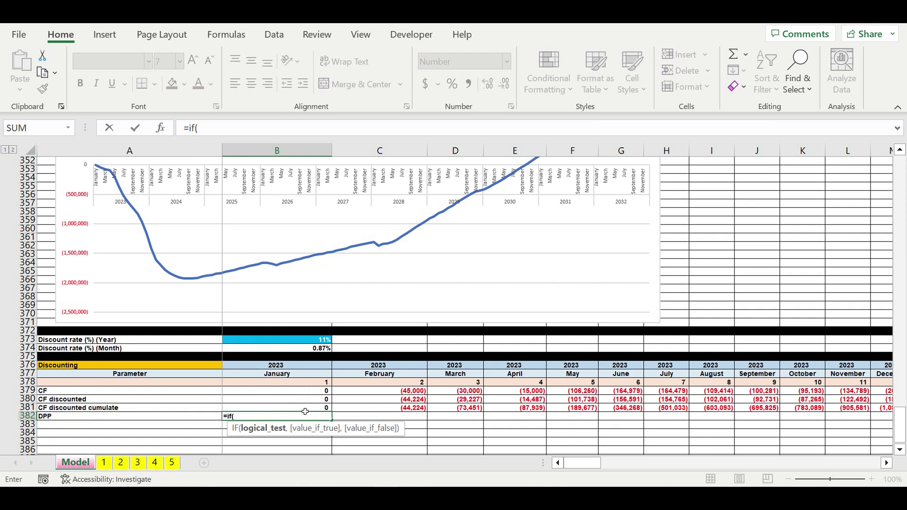
left_click(305, 411)
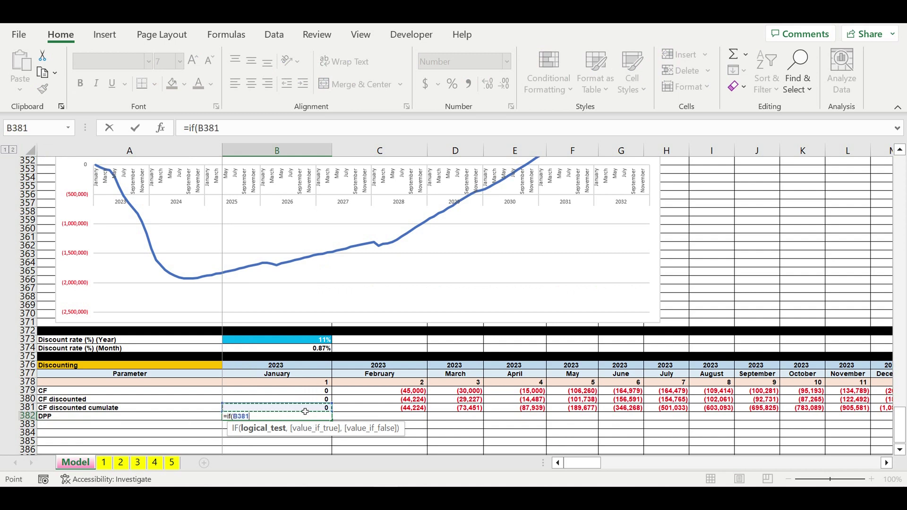
type("<0,")
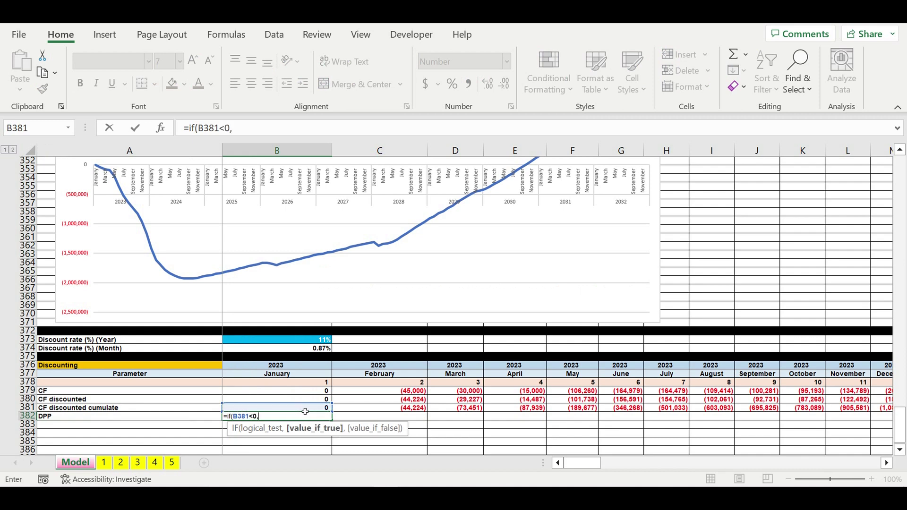
type("1,0)")
key("Return")
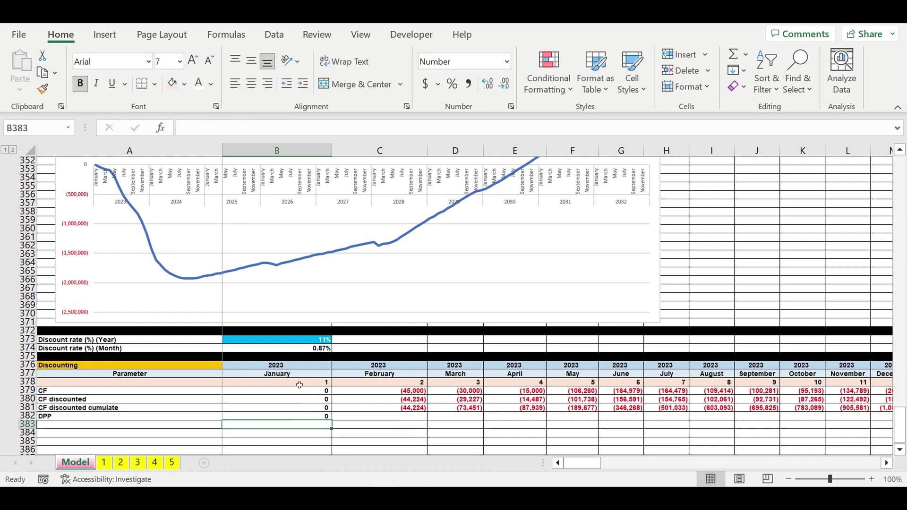
left_click(317, 417)
left_click_drag(355, 424, 782, 399)
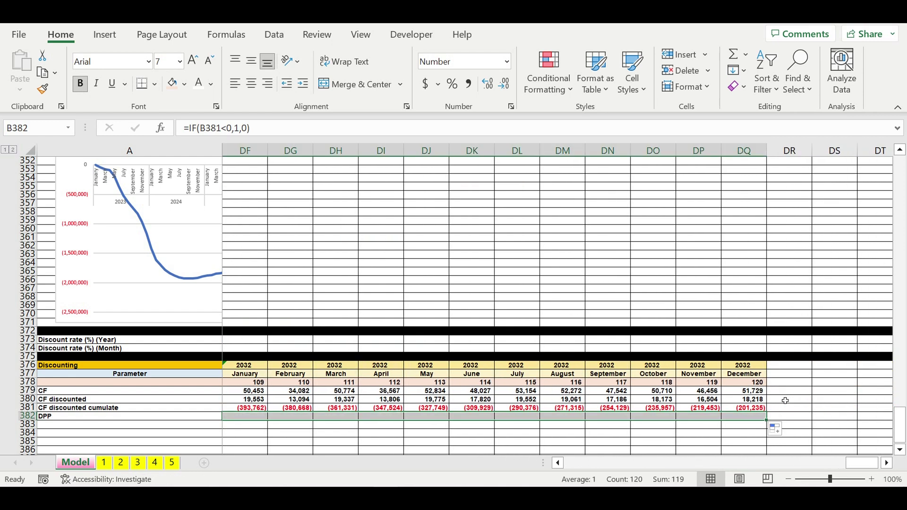
Step: Total the monthly DPP flags in DR382 with =SUM(B382:DQ382) and check the last cumulative discounted value
left_click(782, 416)
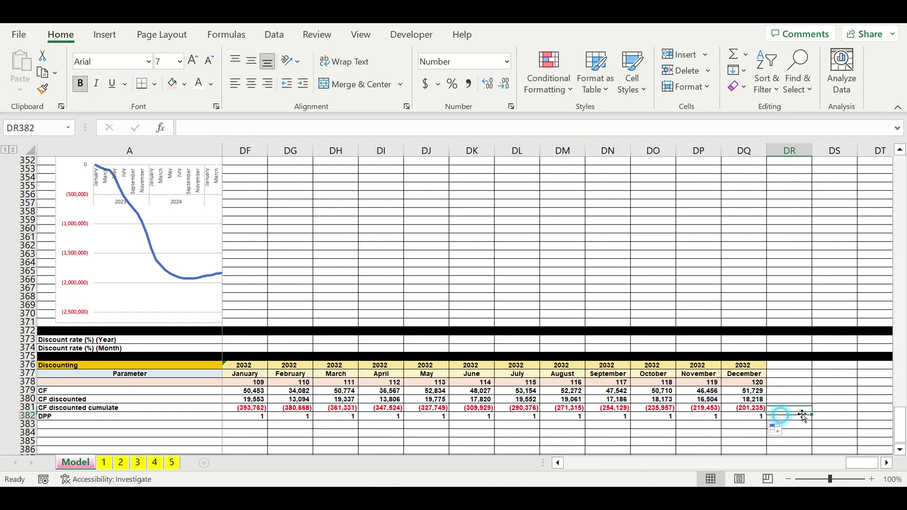
left_click(733, 54)
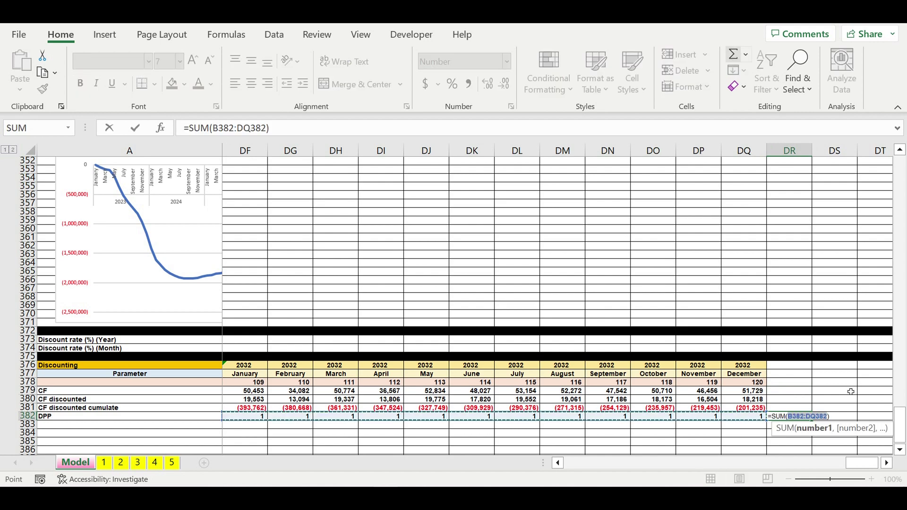
left_click_drag(862, 463, 469, 477)
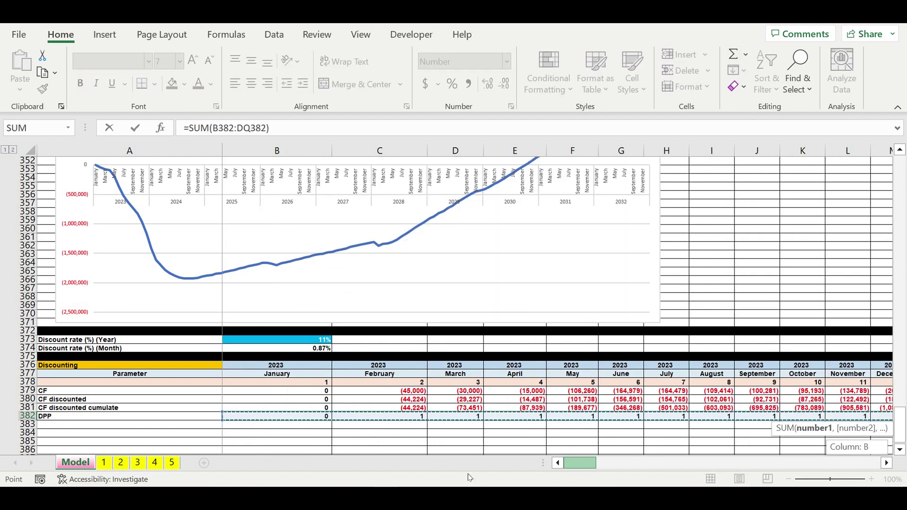
key("Return")
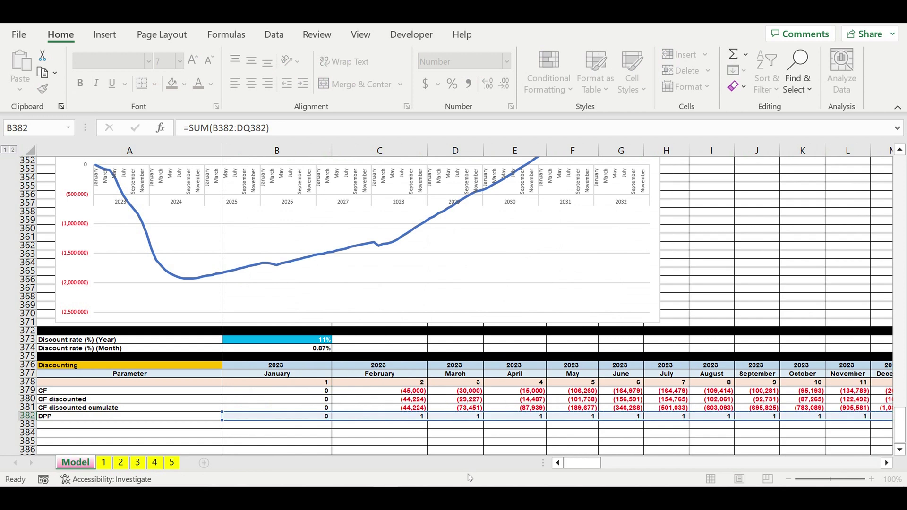
left_click(850, 416)
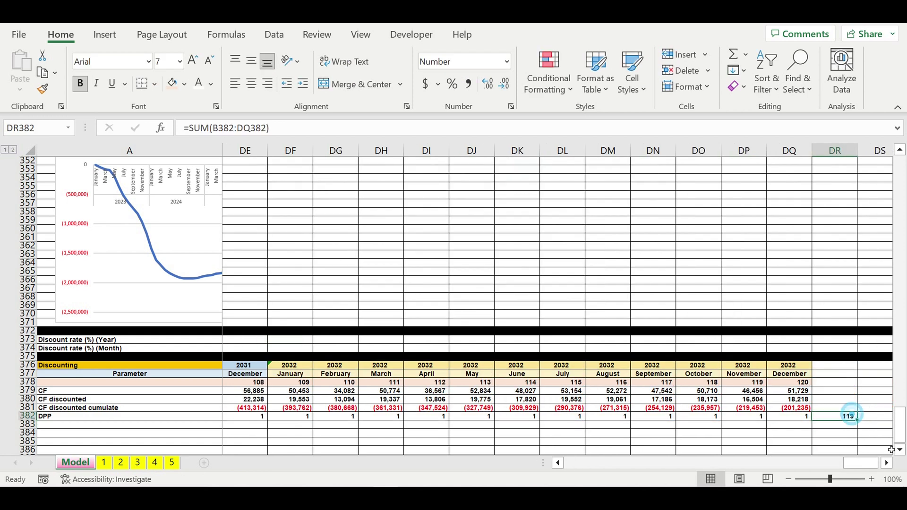
left_click(798, 409)
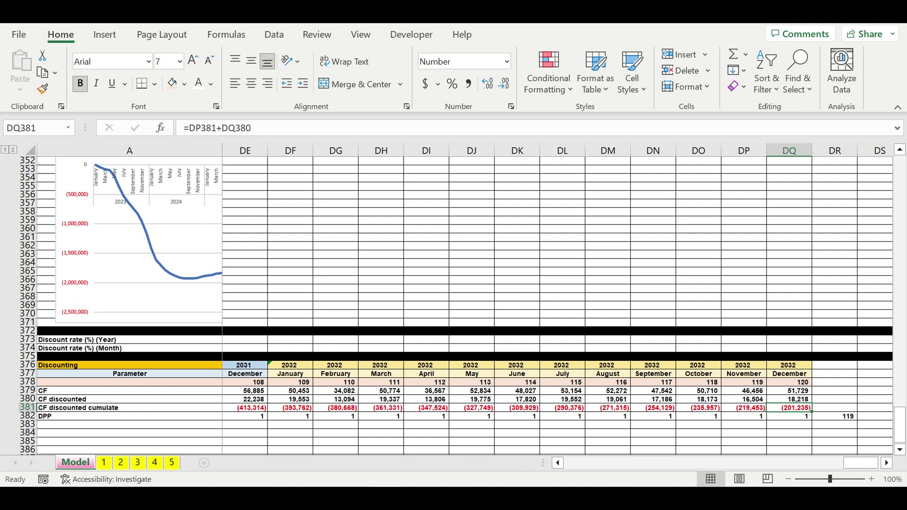
Step: On sheet 1, set the Global COEFF for Revenues of the trip types to 100%
left_click(104, 462)
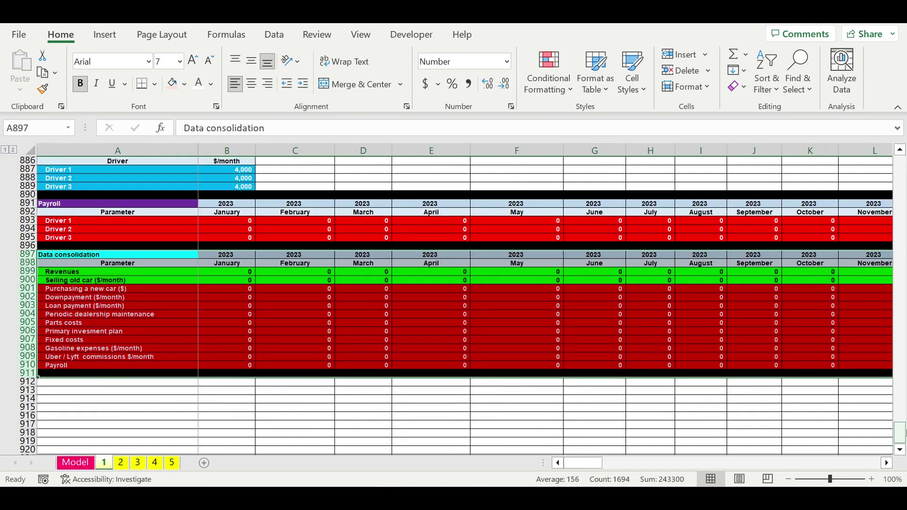
left_click_drag(905, 387, 904, 55)
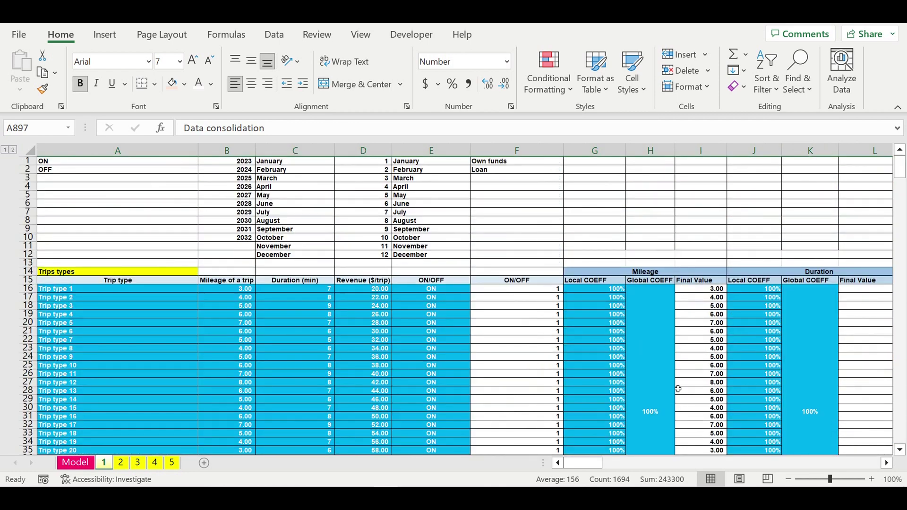
left_click_drag(586, 463, 605, 463)
left_click(650, 396)
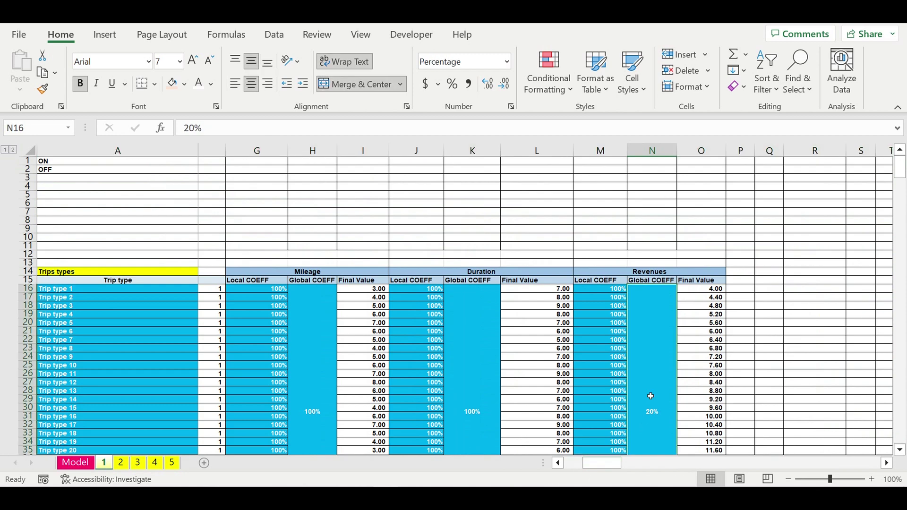
type("100")
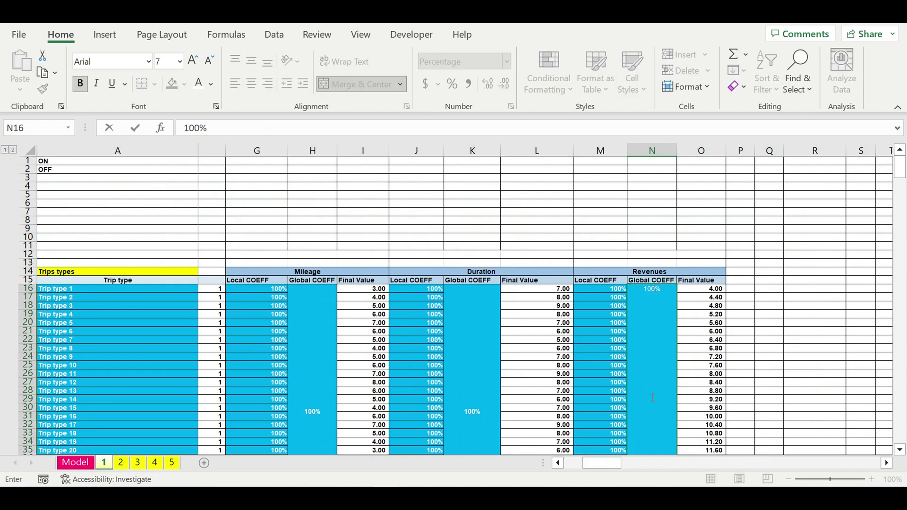
key("Return")
left_click(655, 357)
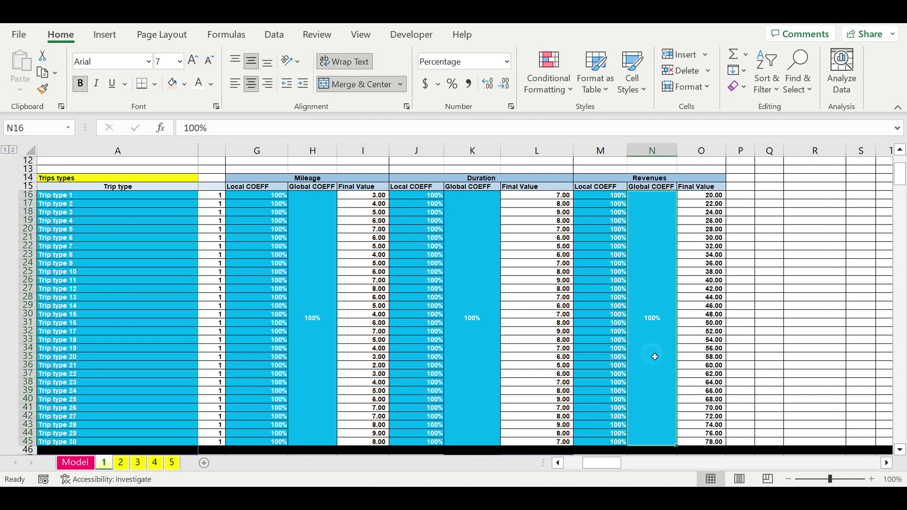
Step: Return to the Model sheet and check the December 2032 cumulative discounted cash flow in DQ381
left_click(83, 463)
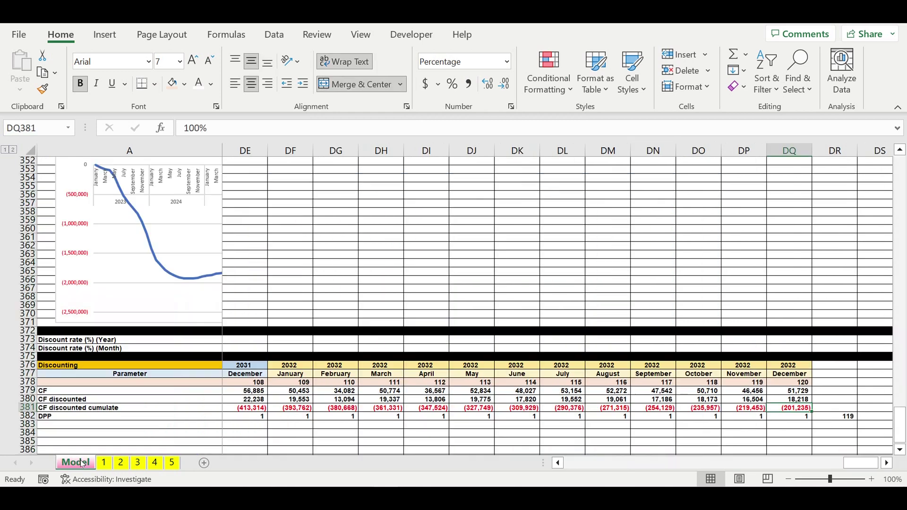
left_click(783, 425)
left_click(798, 408)
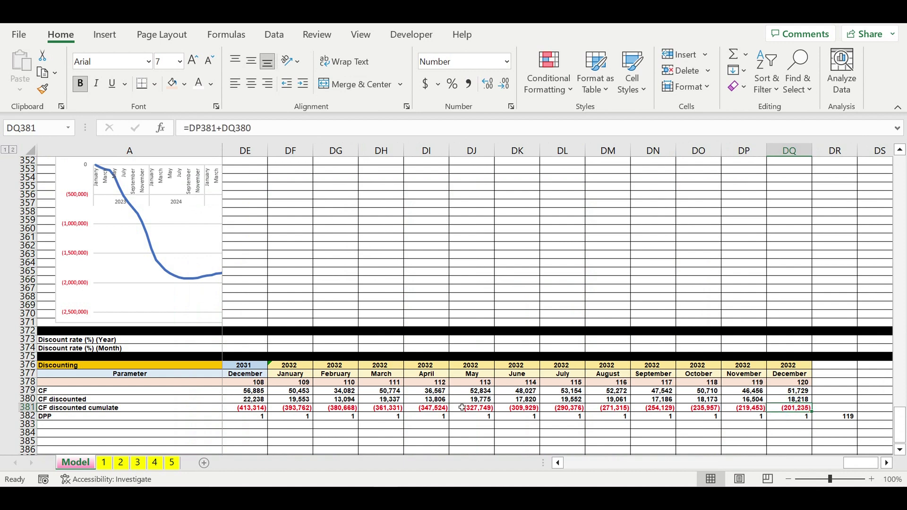
Step: Switch Car 1 and Car 4 to ON in the Cars table of the Model sheet
left_click_drag(867, 464, 582, 463)
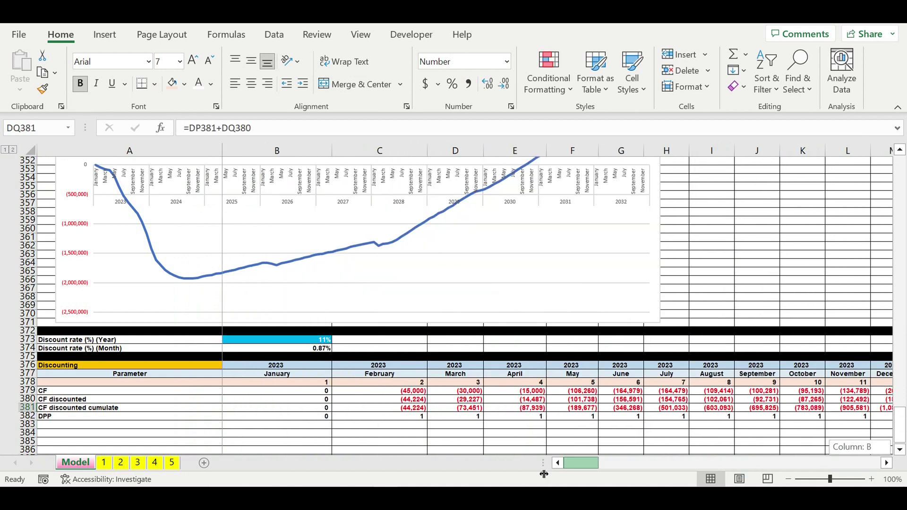
left_click_drag(905, 411, 901, 161)
left_click(293, 293)
left_click(336, 289)
left_click(315, 297)
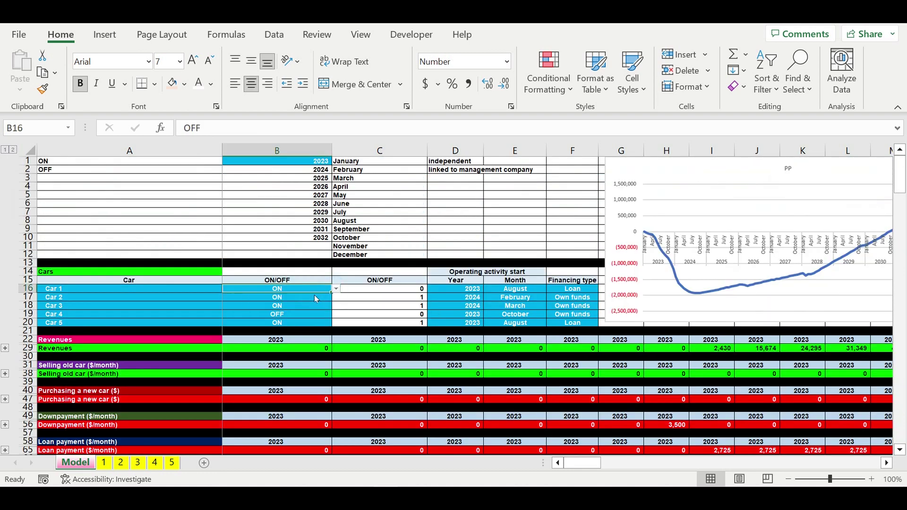
left_click(289, 315)
left_click(336, 314)
left_click(311, 323)
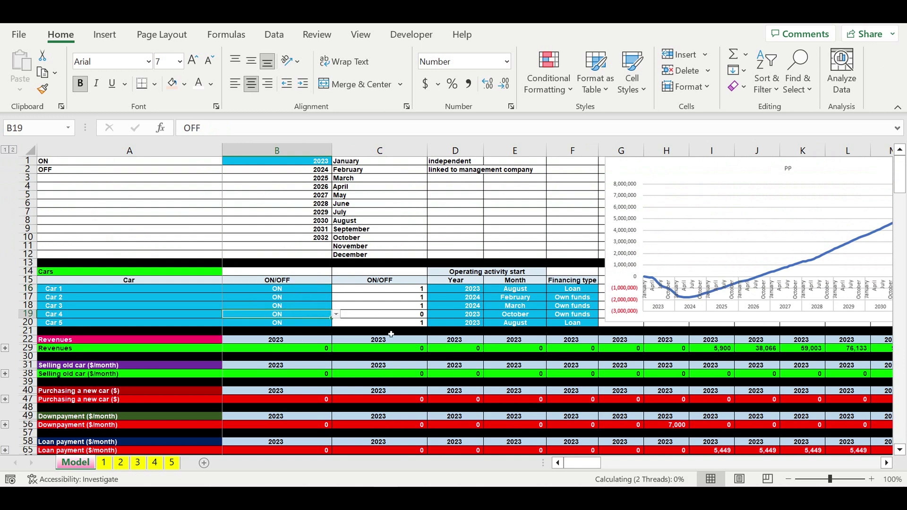
left_click(384, 229)
Step: Examine the cumulative discounted cash flow and DPP flags around April and May 2026, and compare them with the PP chart
left_click_drag(903, 170, 899, 421)
scroll(612, 384, "down", 2)
left_click_drag(582, 463, 686, 467)
left_click_drag(682, 467, 671, 467)
left_click(467, 416)
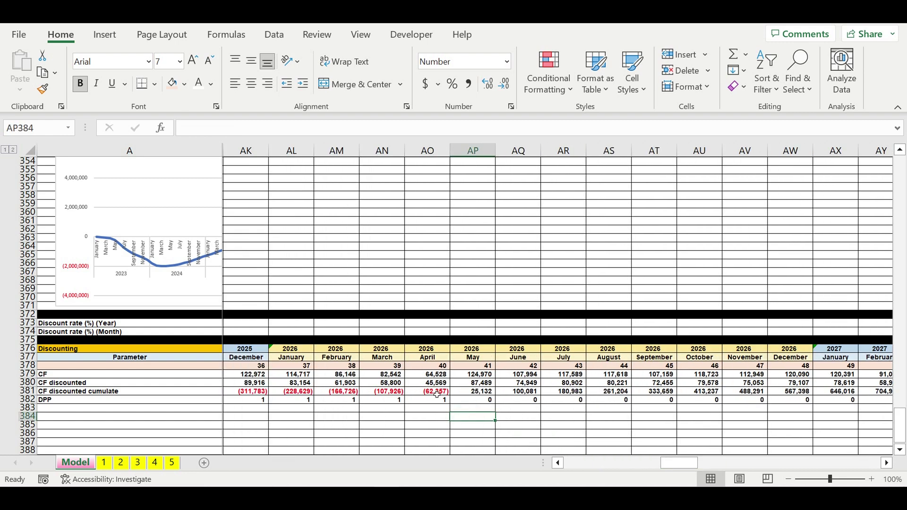
left_click(468, 392)
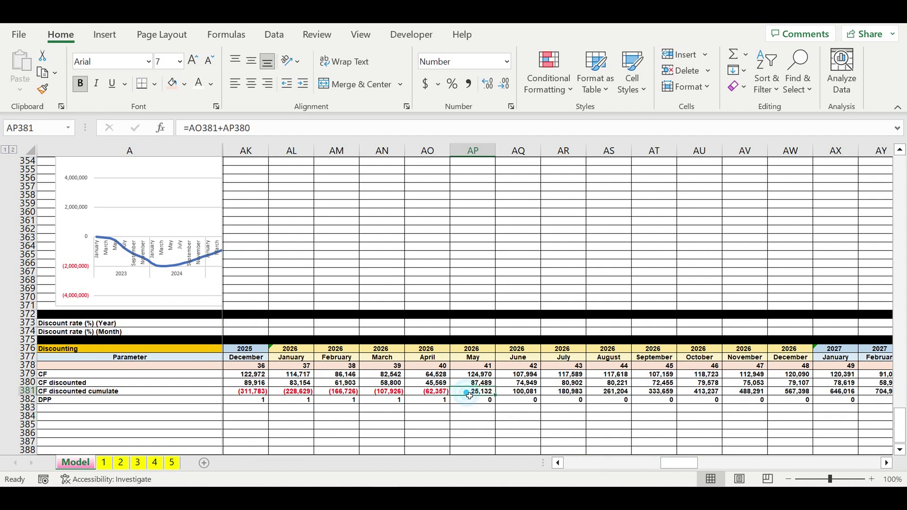
left_click(473, 411)
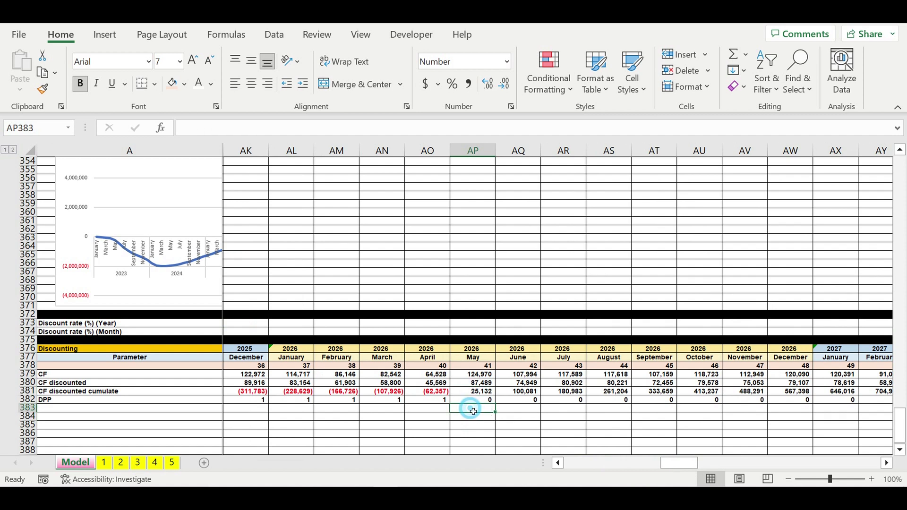
left_click(438, 392)
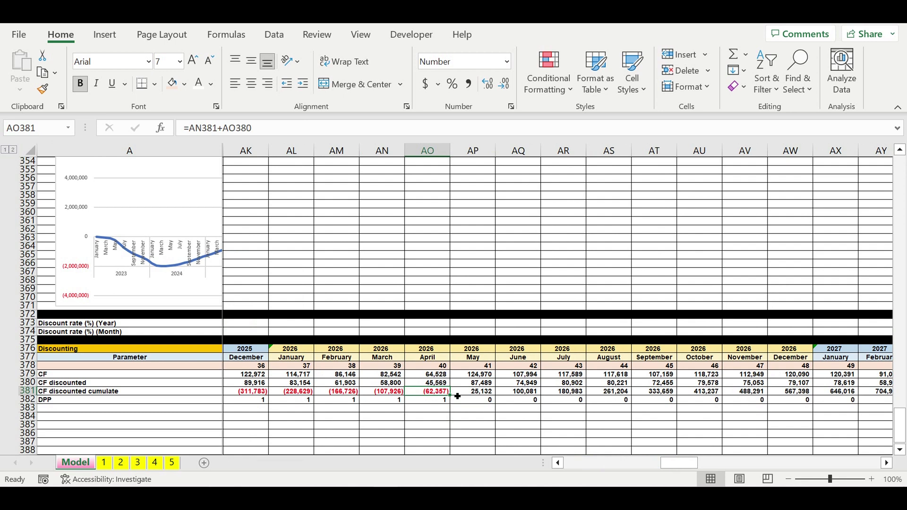
left_click(472, 393)
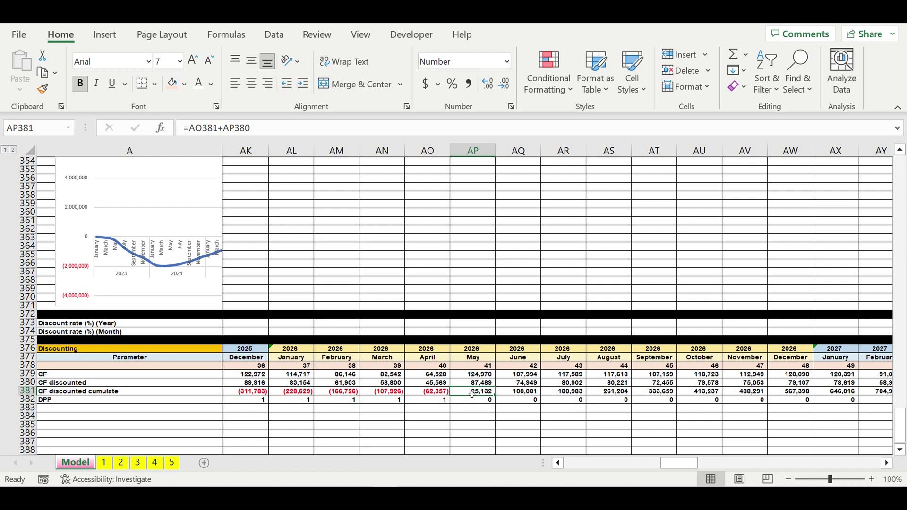
left_click_drag(677, 469, 244, 419)
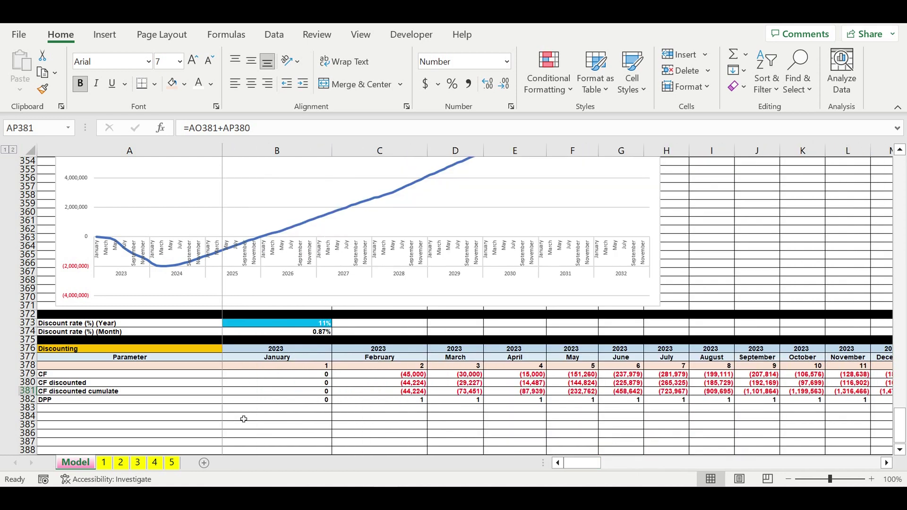
scroll(510, 329, "up", 5)
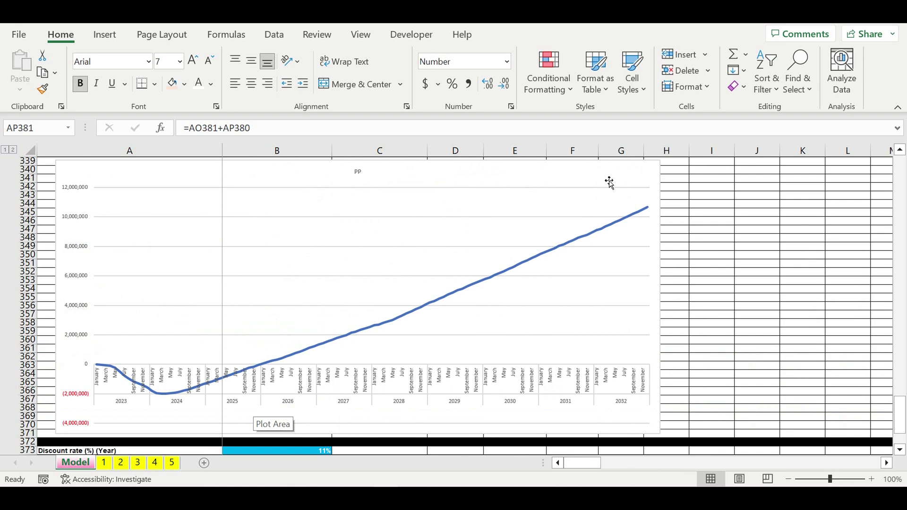
scroll(508, 317, "down", 2)
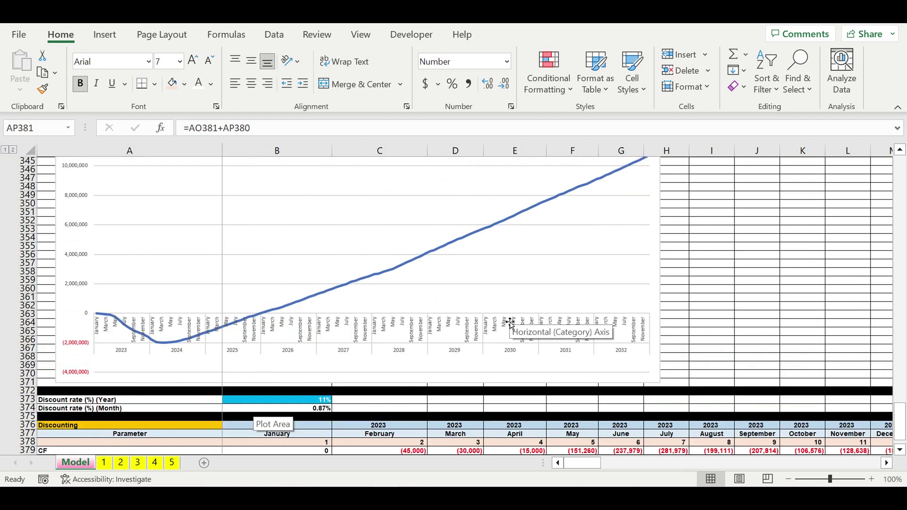
Step: Fill row 383 below the DPP row with black as a section separator
scroll(510, 324, "down", 3)
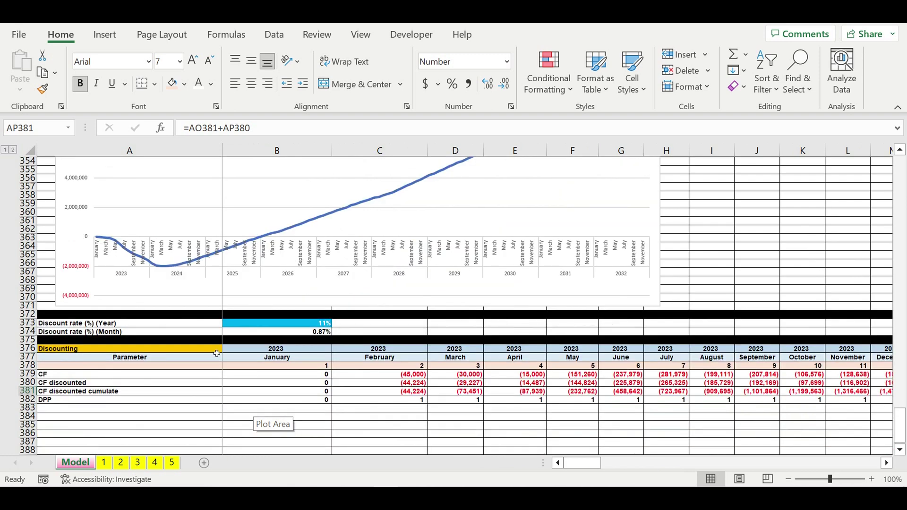
left_click(27, 408)
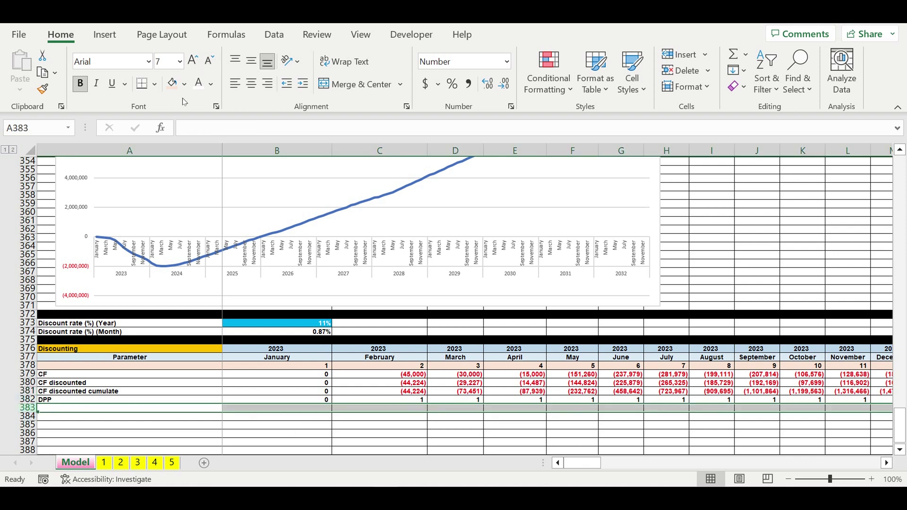
left_click(184, 84)
left_click(187, 126)
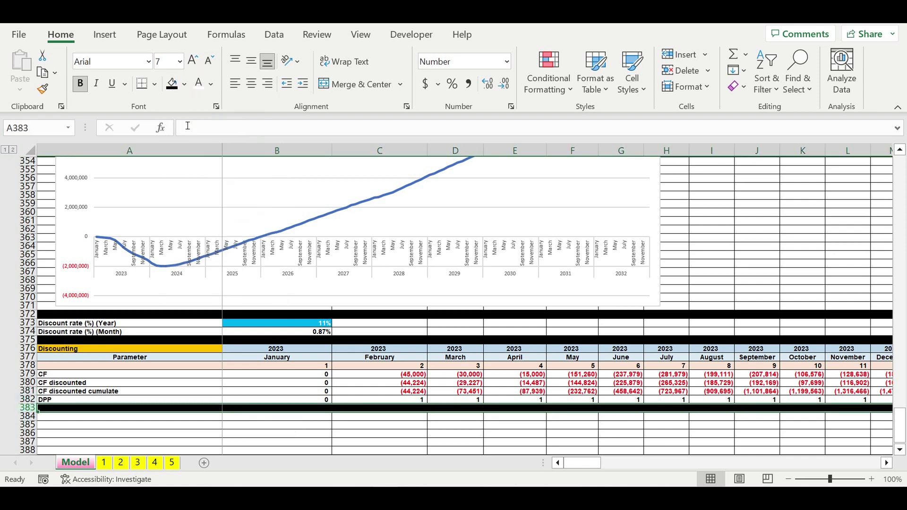
left_click(325, 434)
Step: Delete the PP chart below the PP calculation table and check the PP chart beside the Cars table
scroll(591, 273, "up", 2)
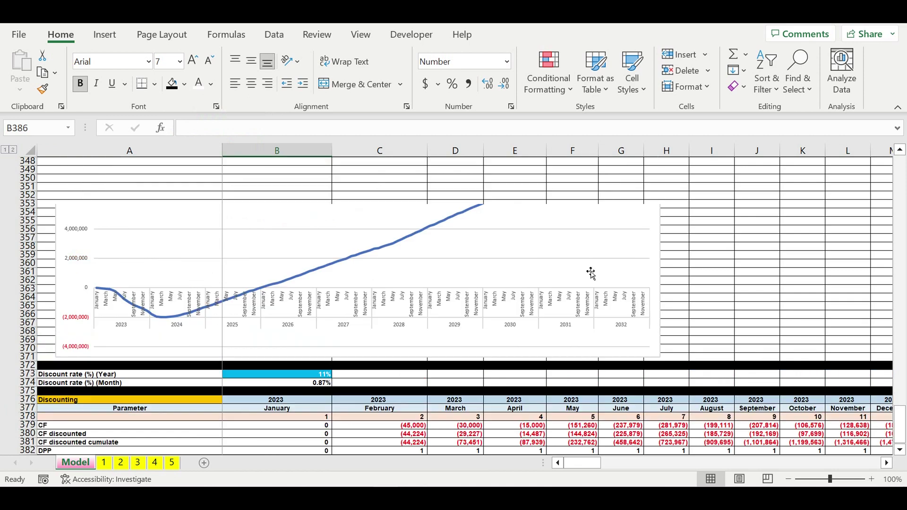
scroll(590, 273, "up", 5)
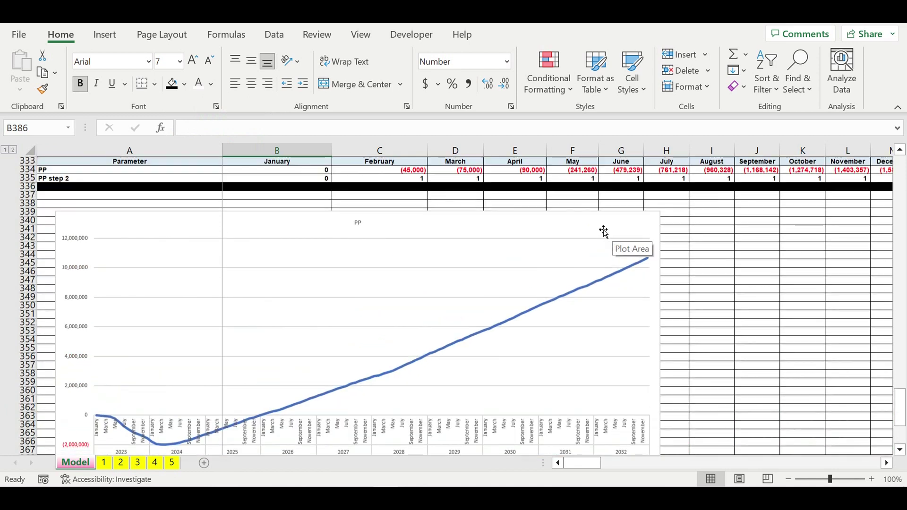
left_click(591, 223)
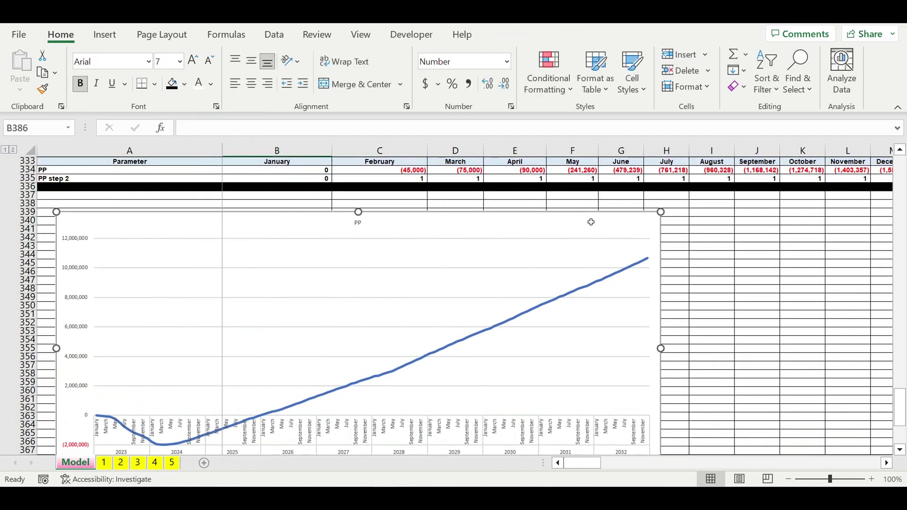
key("Delete")
left_click_drag(902, 409, 900, 161)
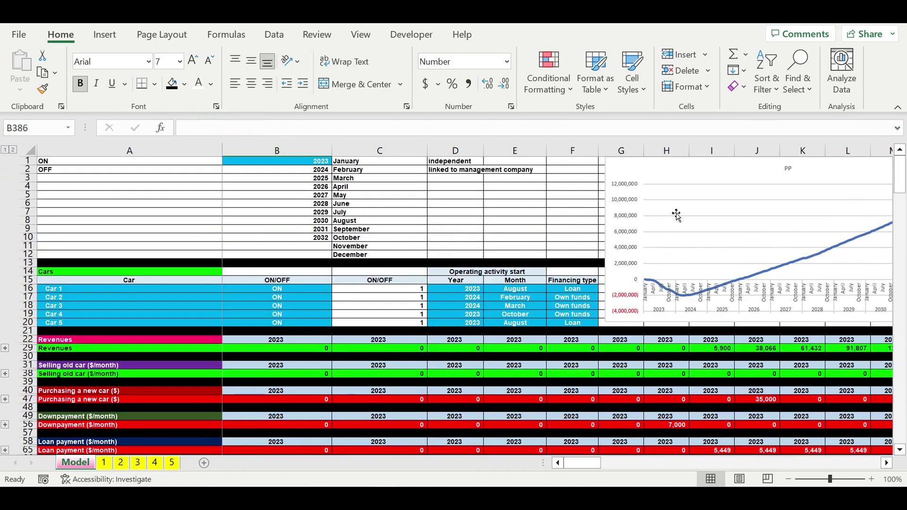
left_click(689, 179)
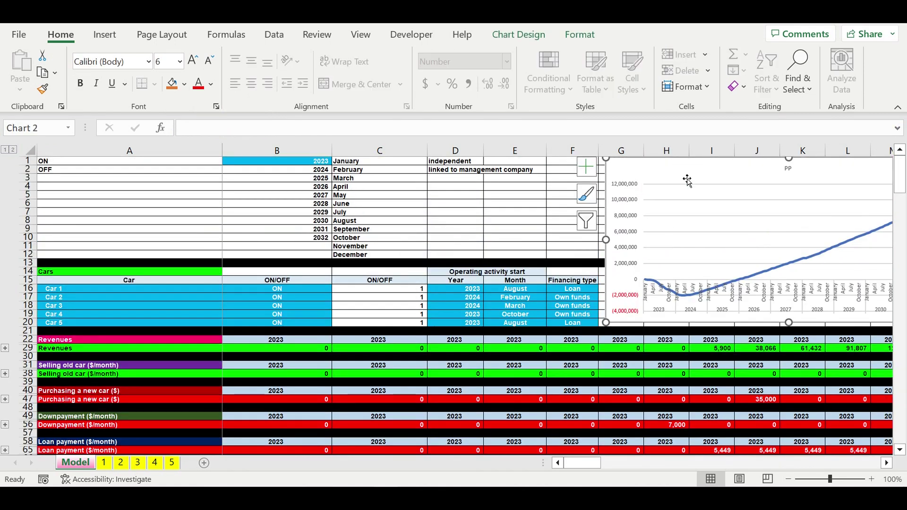
key("Escape")
Step: Copy the PP calculation table's two header rows 332 and 333 into rows 337 and 338
left_click_drag(900, 177, 900, 425)
scroll(390, 399, "up", 12)
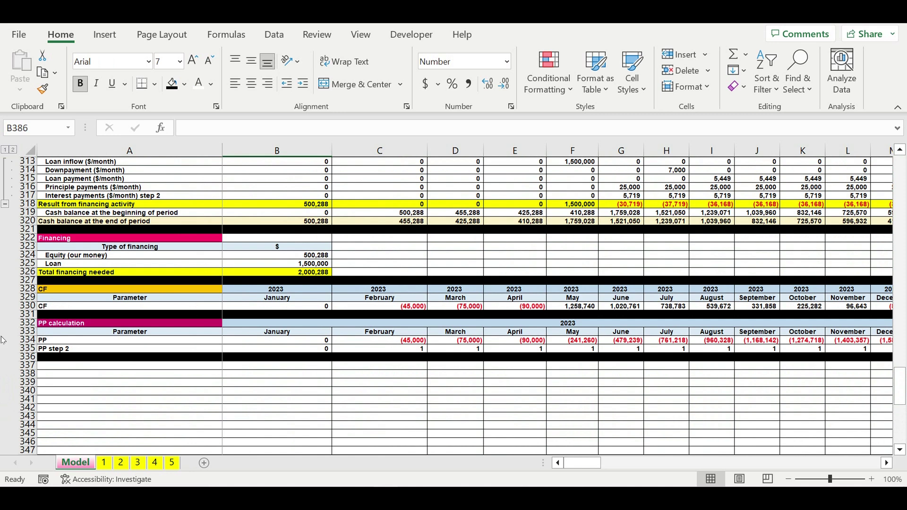
left_click_drag(28, 323, 35, 333)
key("ctrl+c")
left_click(65, 366)
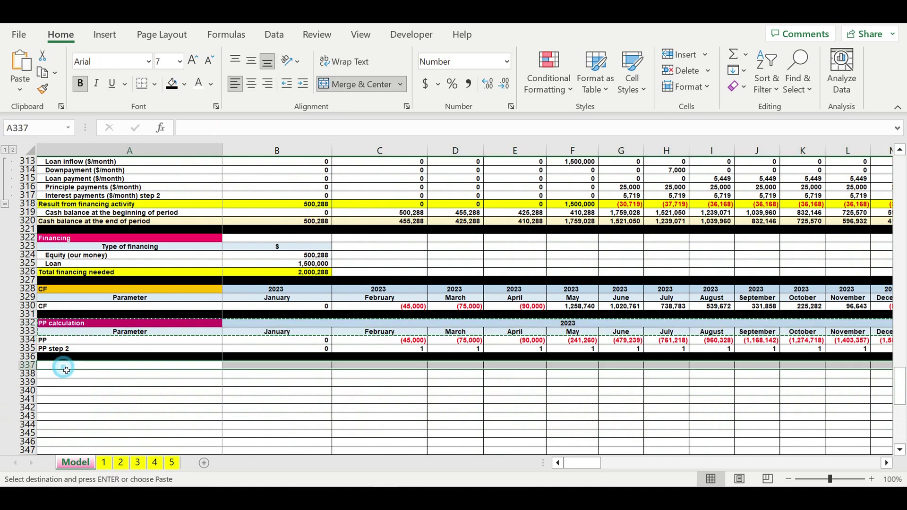
key("ctrl+v")
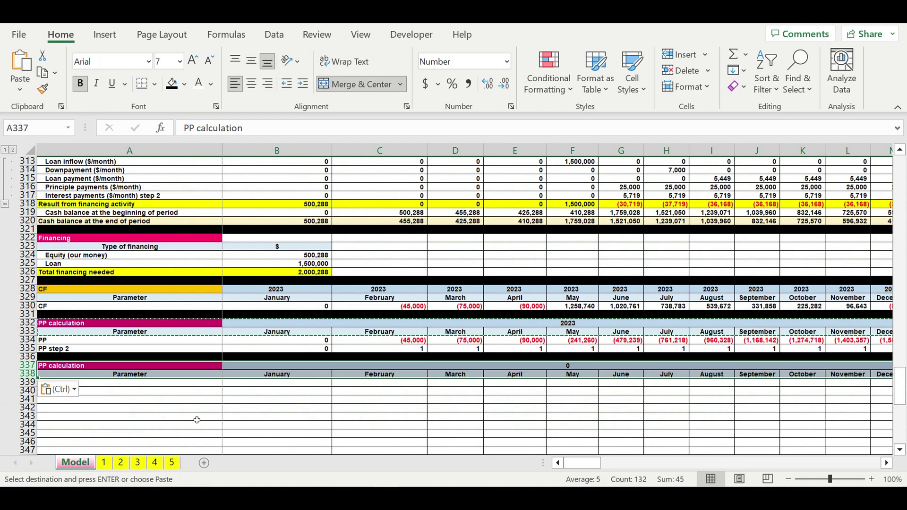
key("Down")
key("Down")
key("Down")
key("Down")
key("Down")
key("Down")
Step: Link the first year header in B337 to the PP calculation year with the formula =B332
left_click(352, 367)
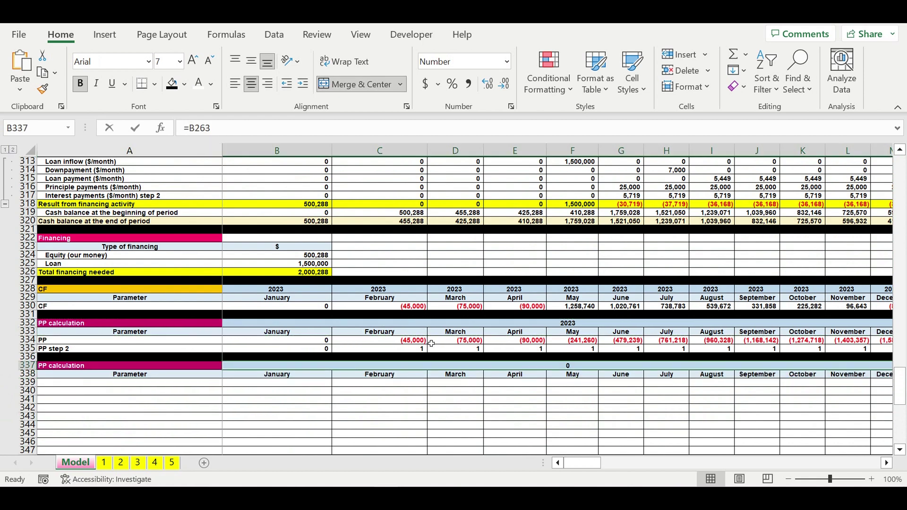
type("=")
left_click(561, 326)
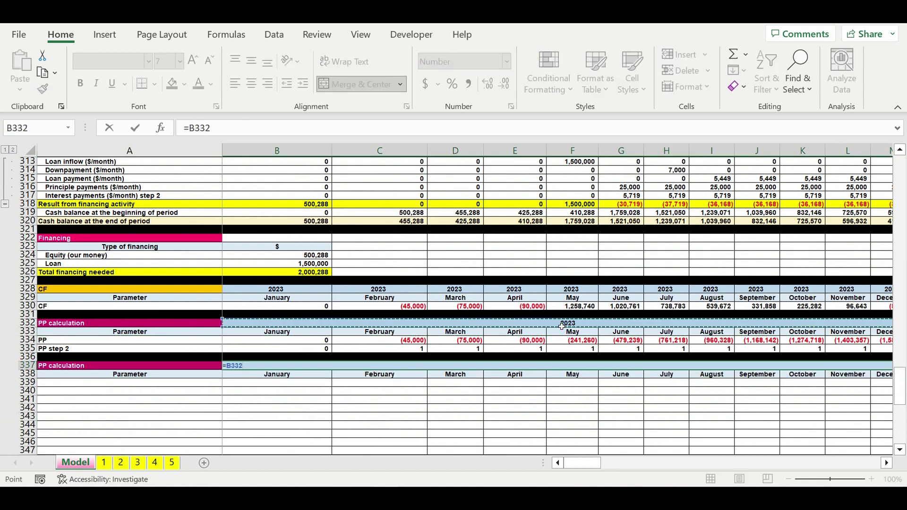
key("Return")
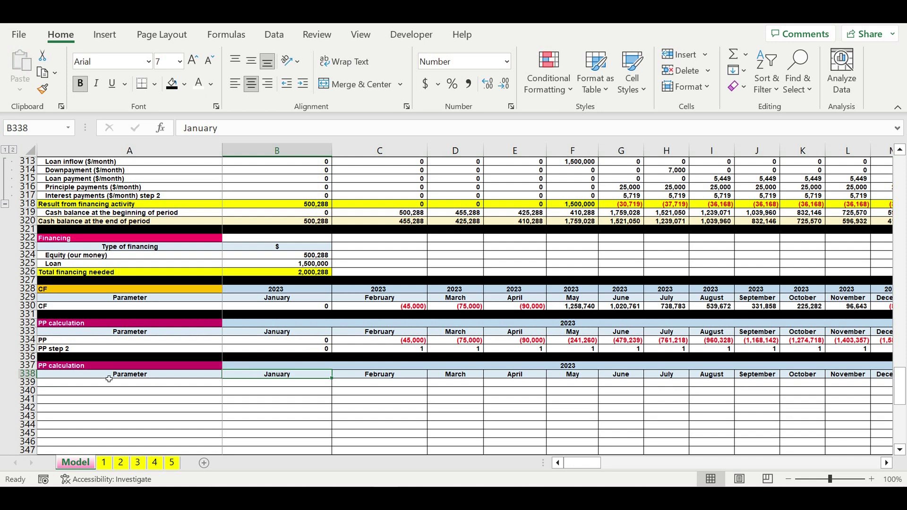
Step: Fill title cell A337 with standard purple and retitle it "Simple and Discounted Payback period"
left_click(94, 370)
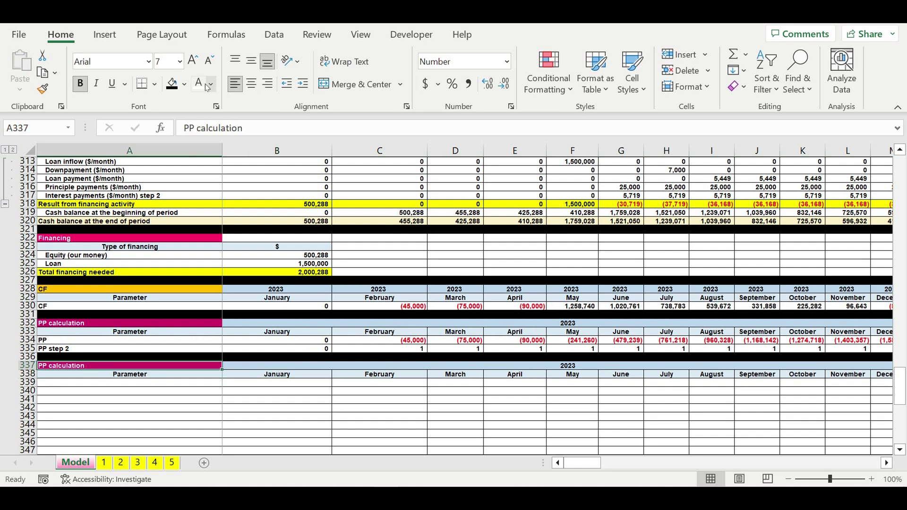
left_click(184, 84)
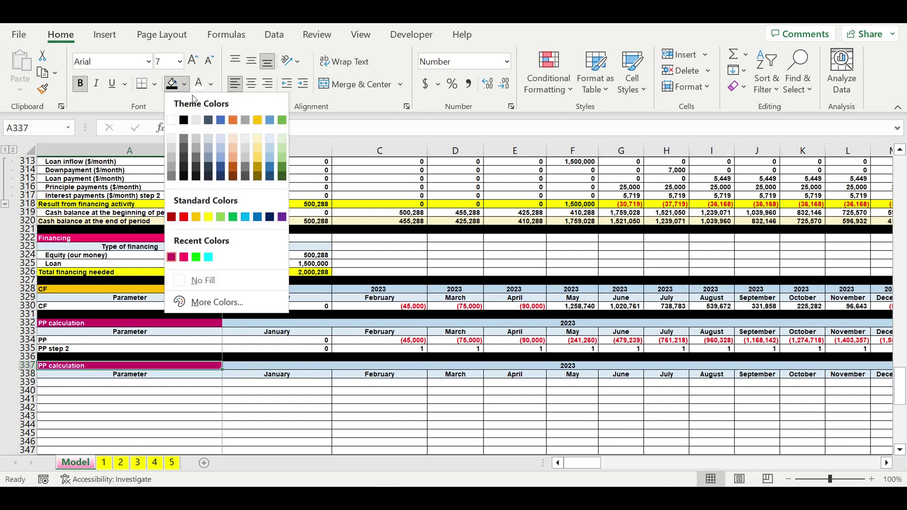
left_click(282, 217)
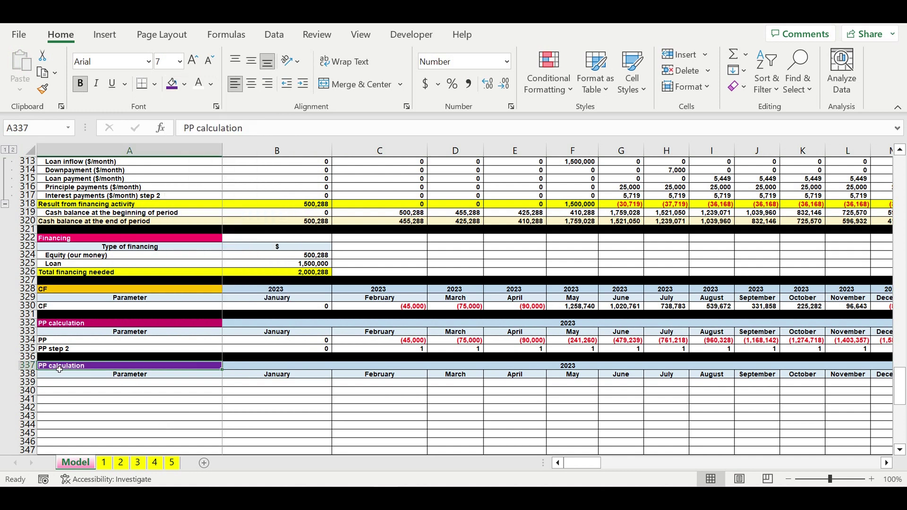
type("Simpl")
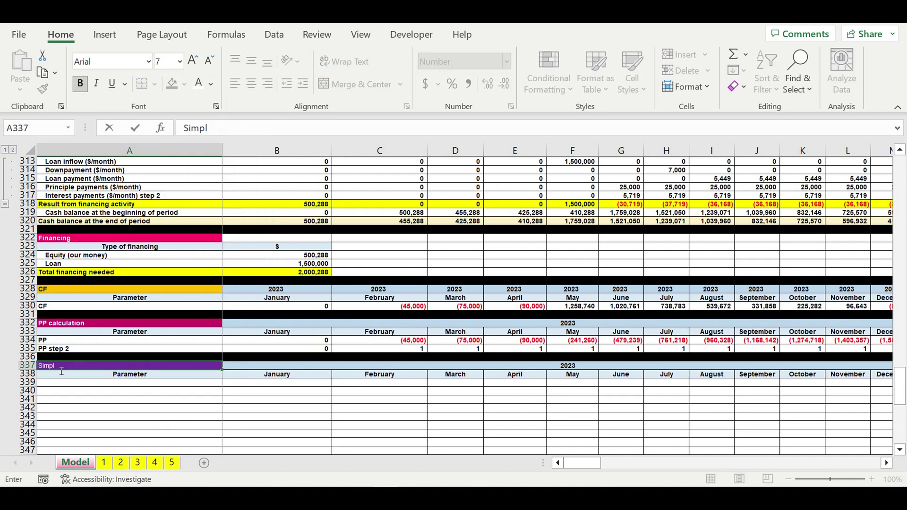
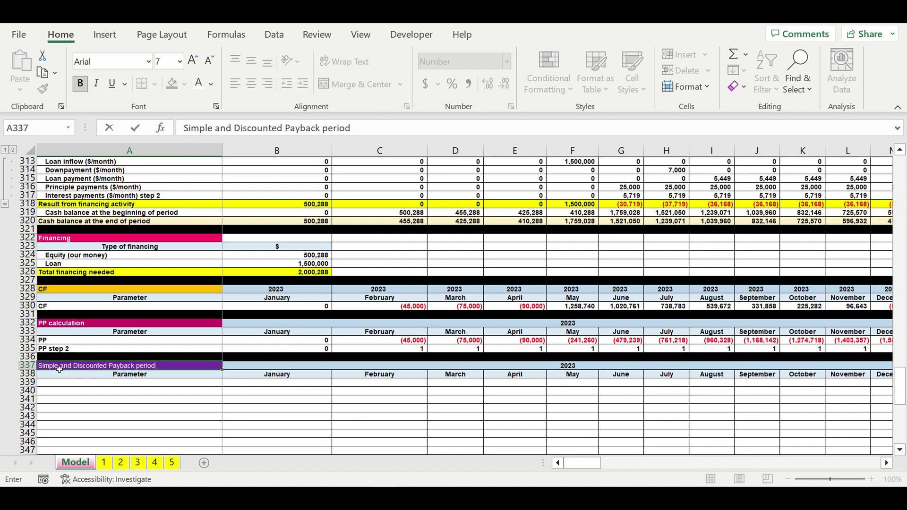
key("Return")
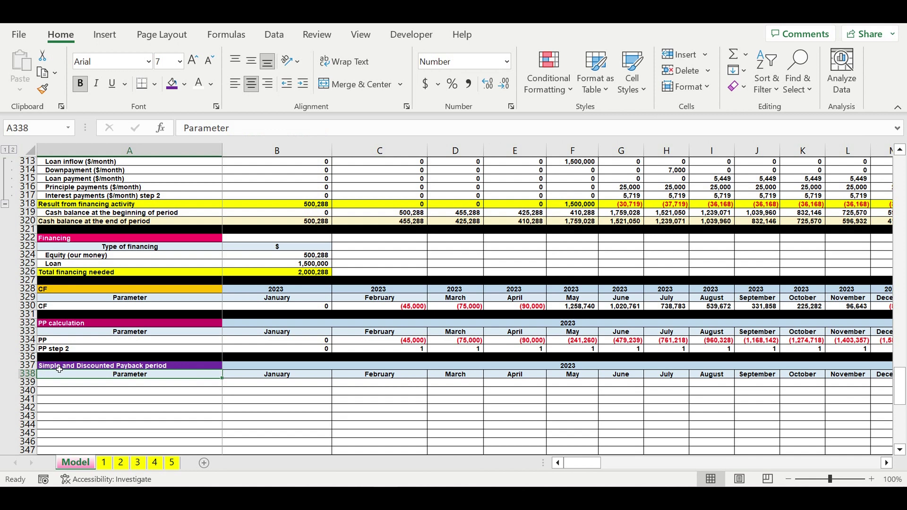
Step: Enter the row labels PP in A339 and DPP in A340
left_click(188, 399)
left_click(185, 386)
type("=")
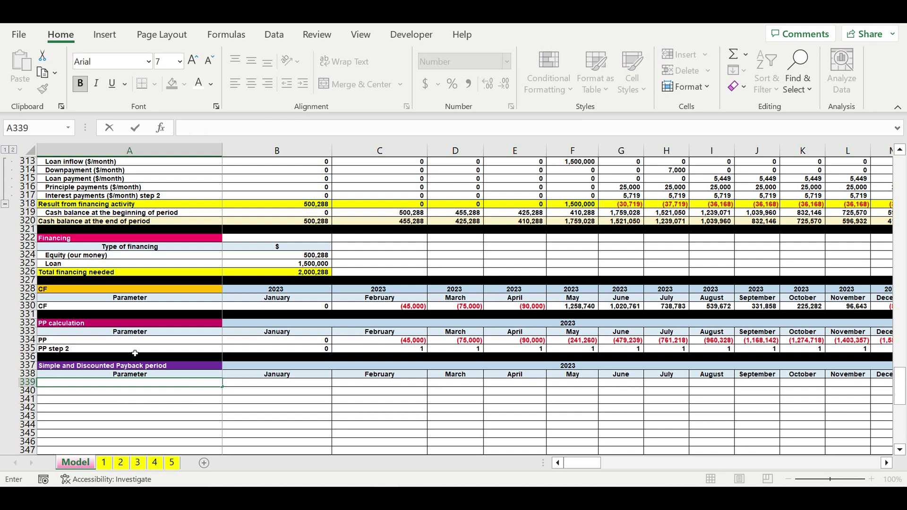
type("PP")
key("Return")
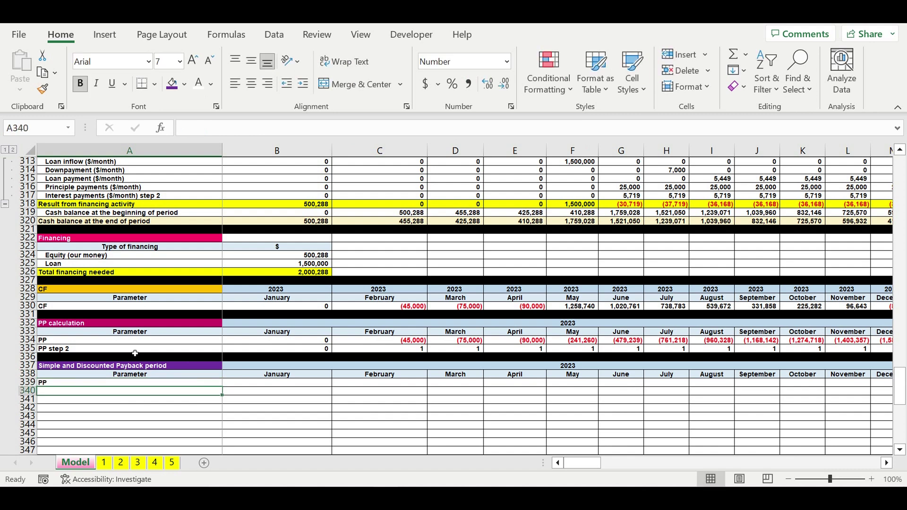
type("Dpp")
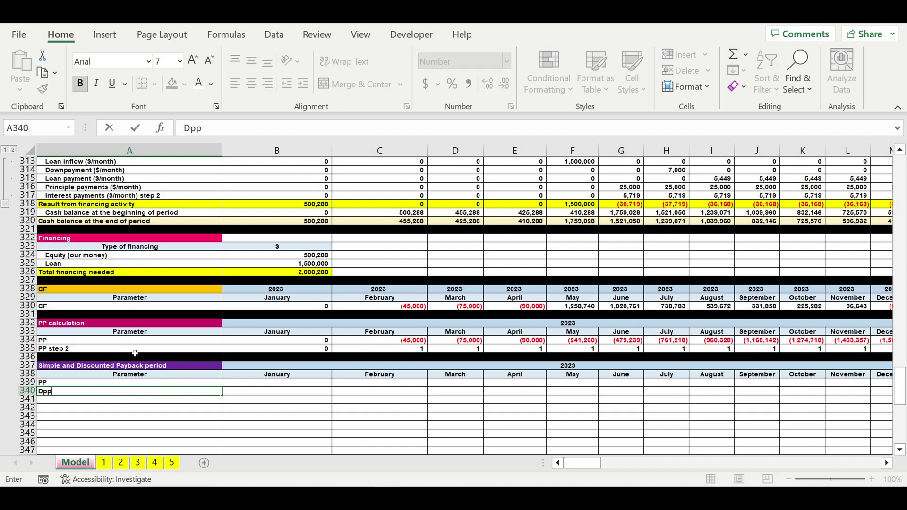
key("BackSpace")
key("BackSpace")
left_click(283, 425)
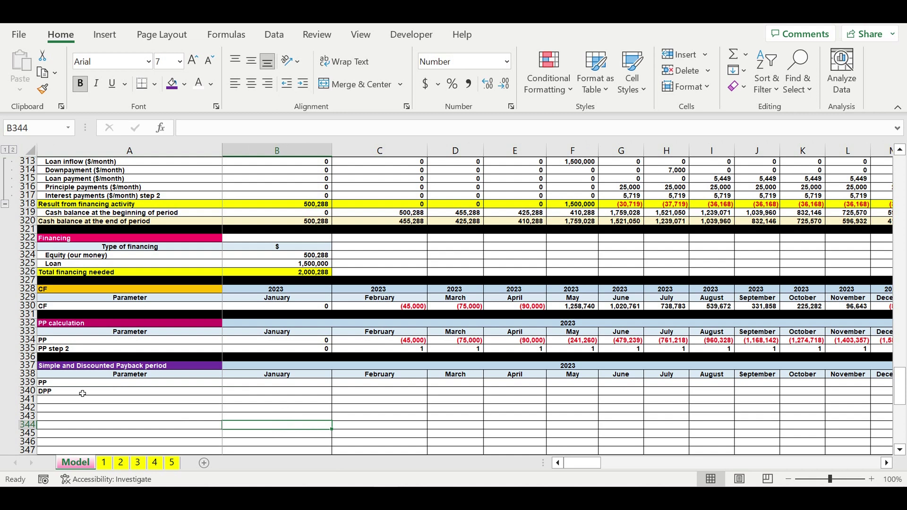
Step: Link January 2023 PP in B339 to =B334 and DPP in B340 to the cumulative discounted cash flow, =B381
left_click(74, 384)
left_click(248, 385)
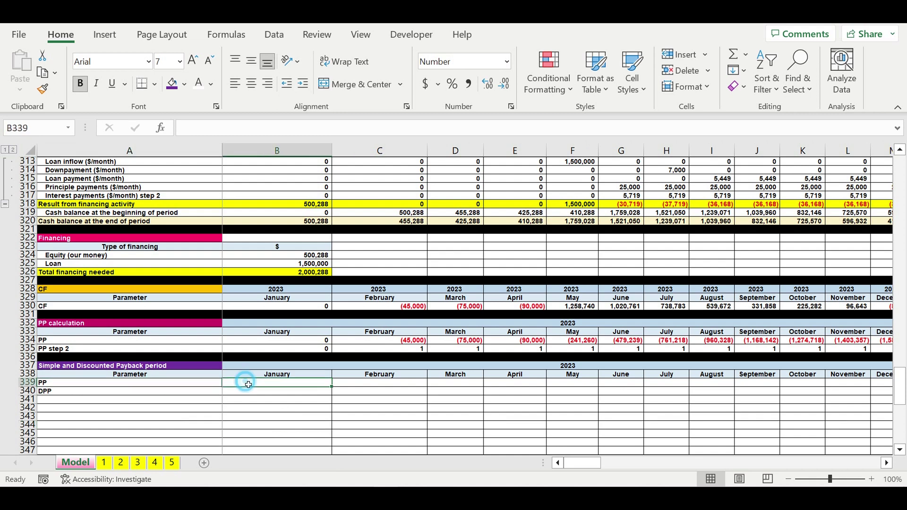
type("=")
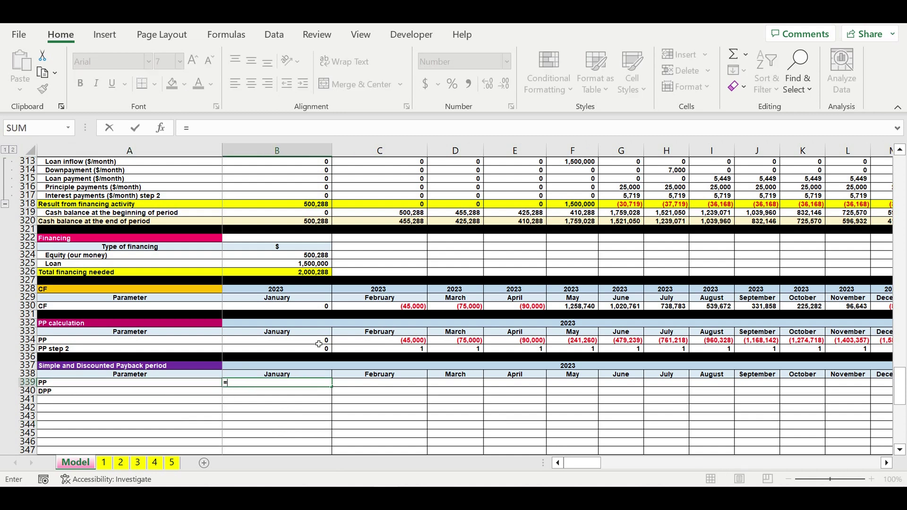
left_click(258, 343)
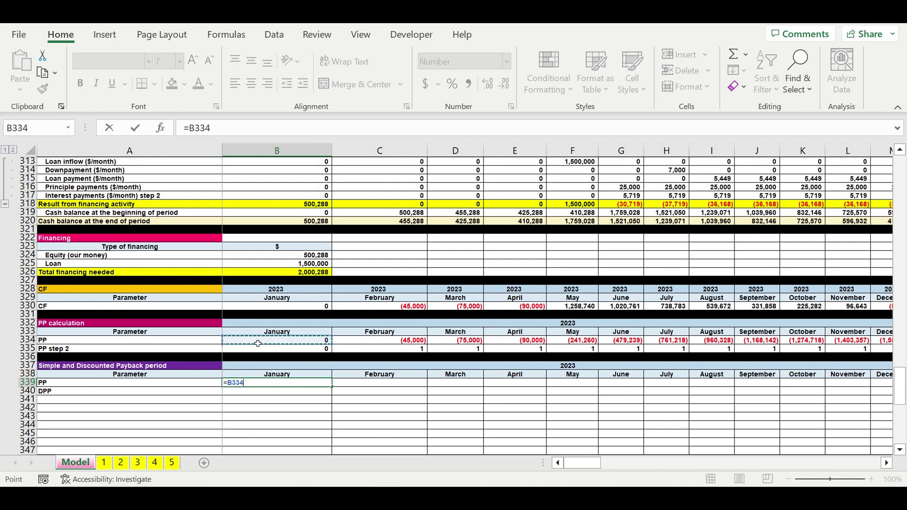
key("Return")
type("=")
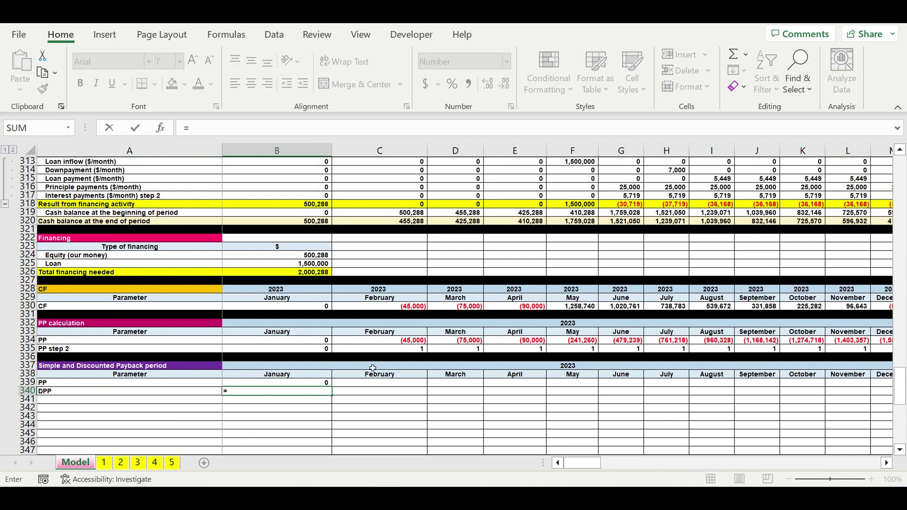
scroll(372, 374, "down", 11)
scroll(372, 375, "down", 4)
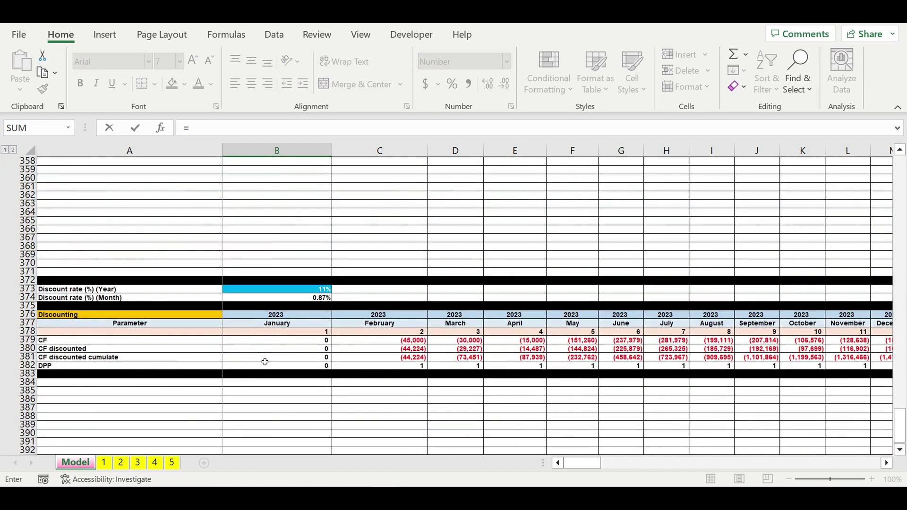
left_click(282, 360)
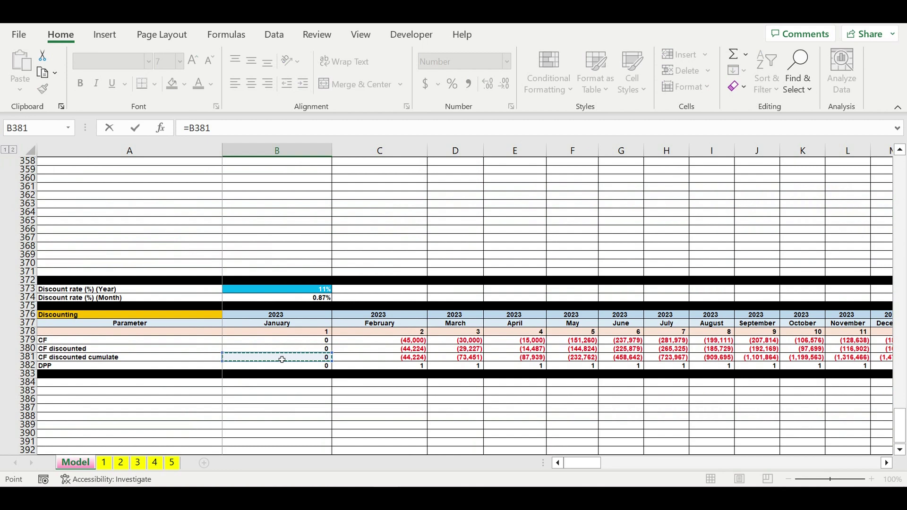
key("Return")
Step: Fill the PP and DPP formulas in B339:B340 across to December 2032 in column DQ and check the last column's references
scroll(282, 360, "up", 12)
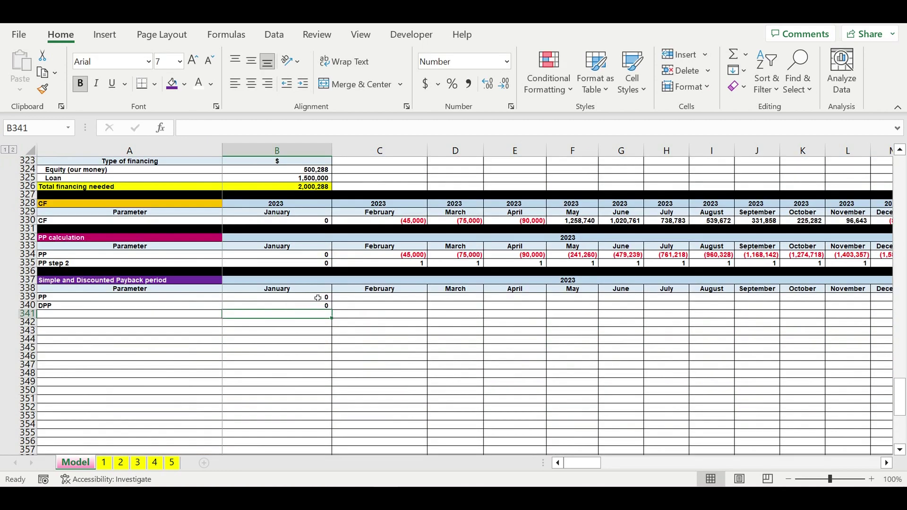
left_click(317, 298)
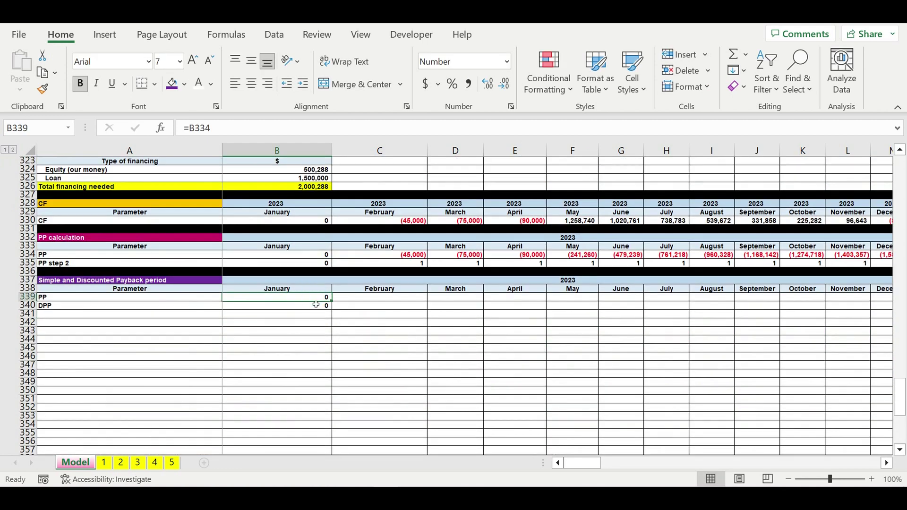
left_click_drag(331, 302, 362, 328)
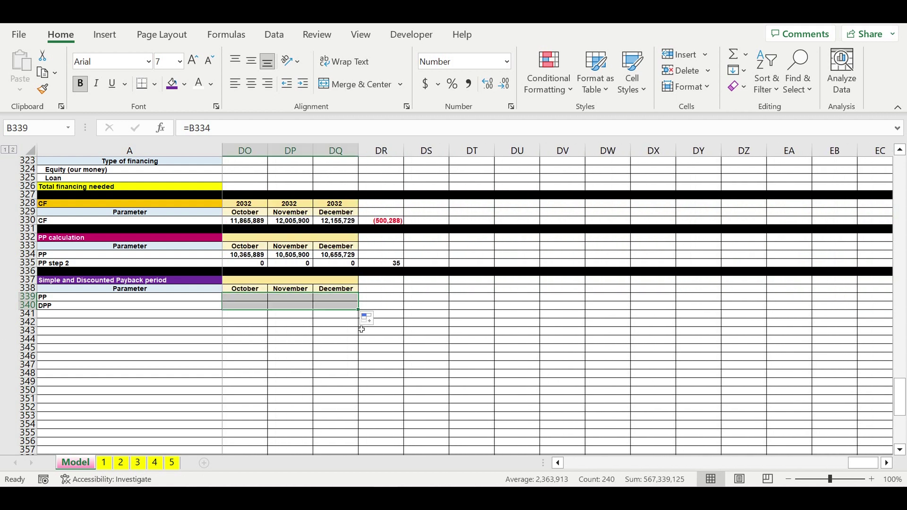
left_click(428, 315)
mouse_move(861, 467)
left_mouse_down()
mouse_move(847, 466)
mouse_move(854, 465)
left_mouse_up()
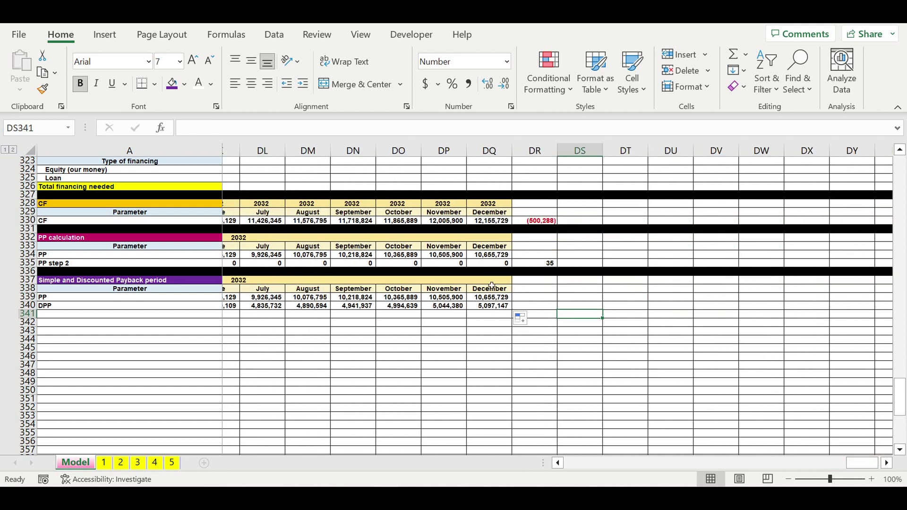
left_click(493, 298)
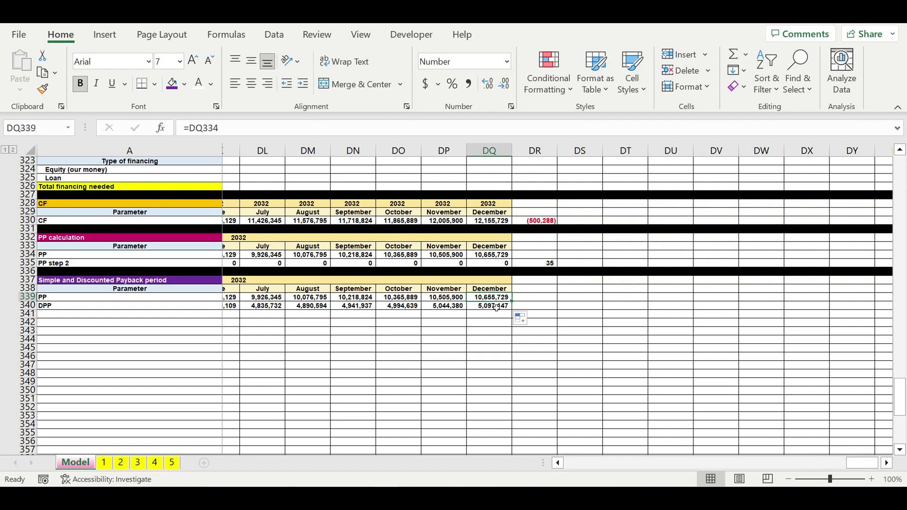
left_click(496, 307)
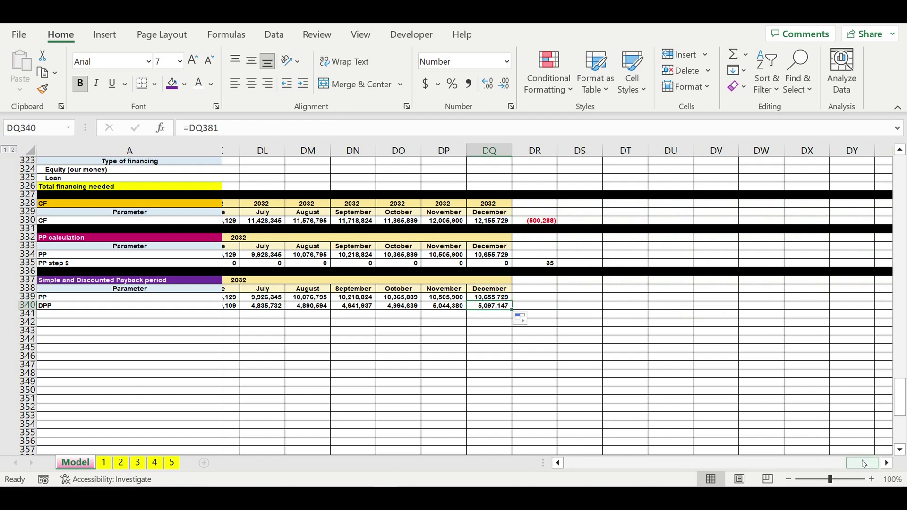
left_click_drag(864, 465, 567, 465)
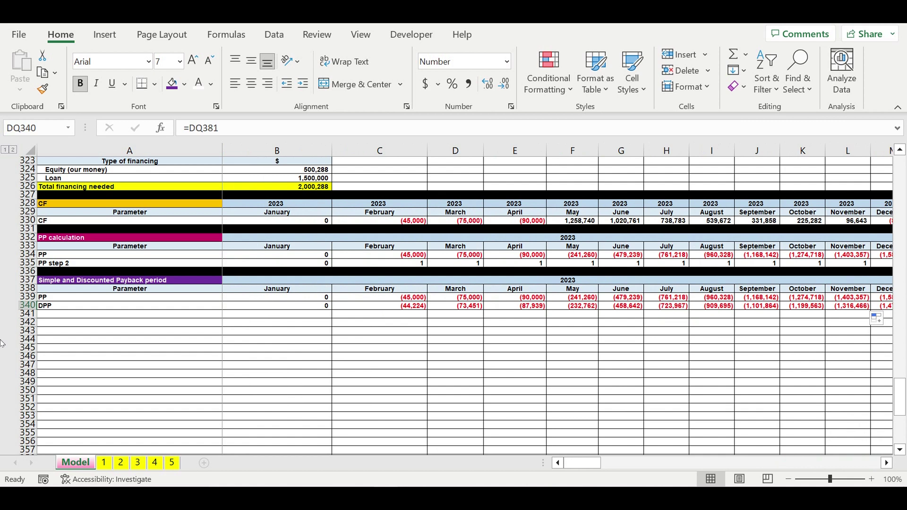
Step: Fill the whole of row 341 with black as a separator below the DPP row
left_click(27, 313)
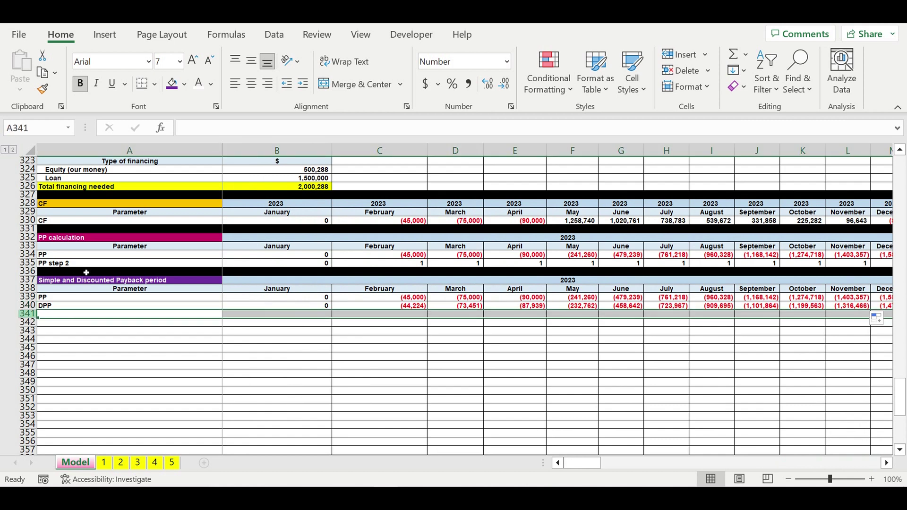
left_click(185, 83)
left_click(184, 121)
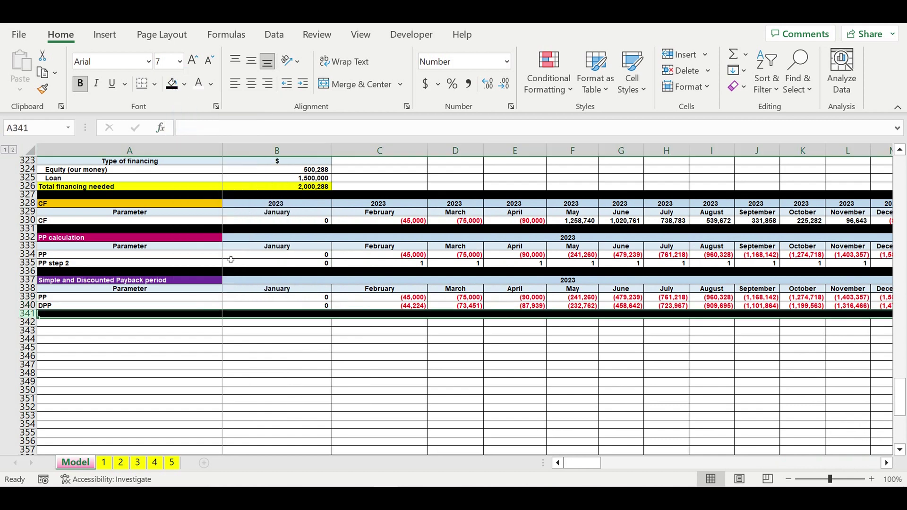
left_click(165, 364)
Step: Insert a basic 2-D line chart from the PP and DPP rows, A339:DQ340
left_click_drag(67, 299, 803, 306)
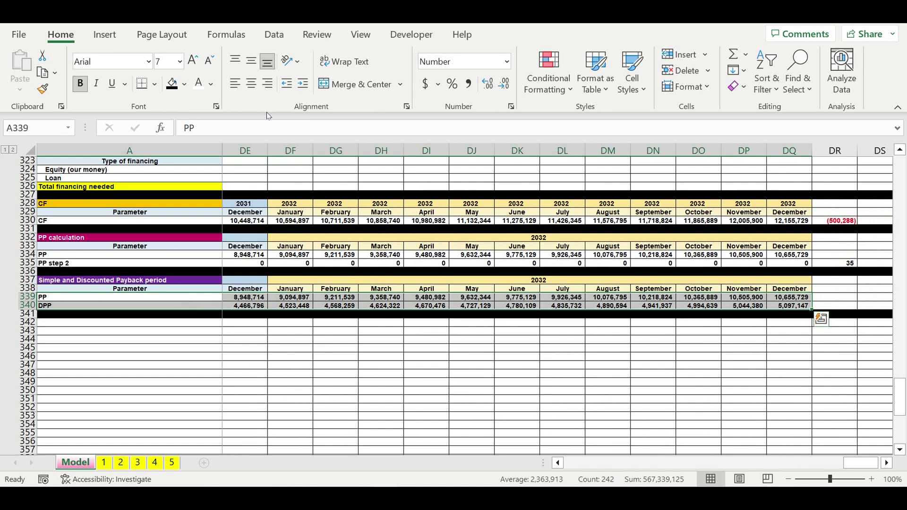
left_click(103, 37)
left_click(371, 71)
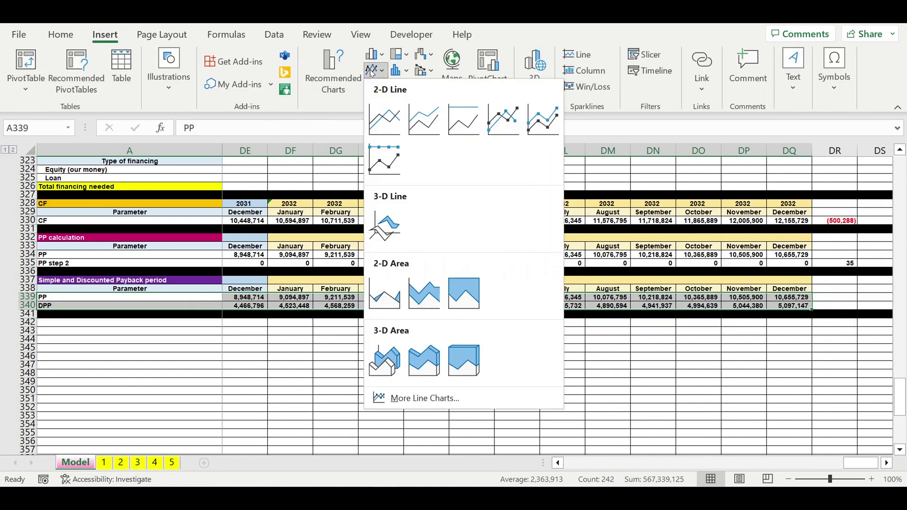
left_click(386, 118)
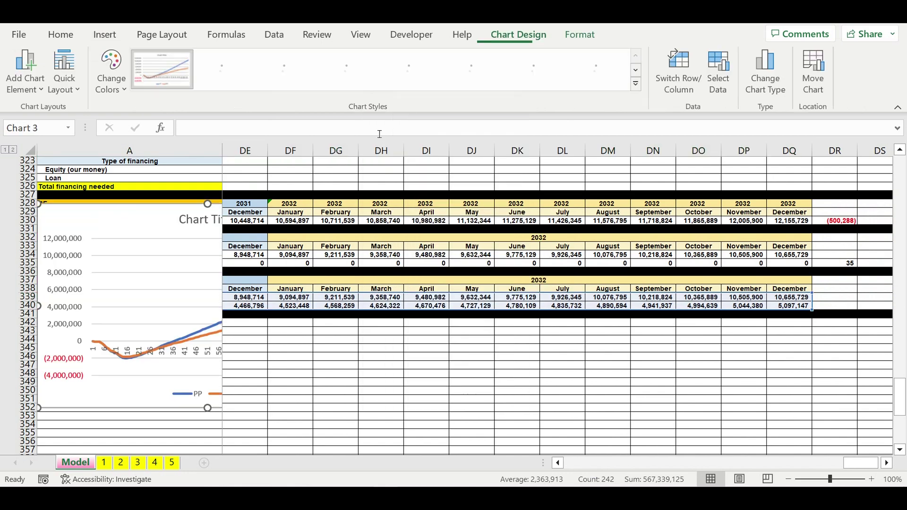
Step: Move the line chart below black row 341 and enlarge it to reach column G and row 371
left_click_drag(873, 469, 593, 467)
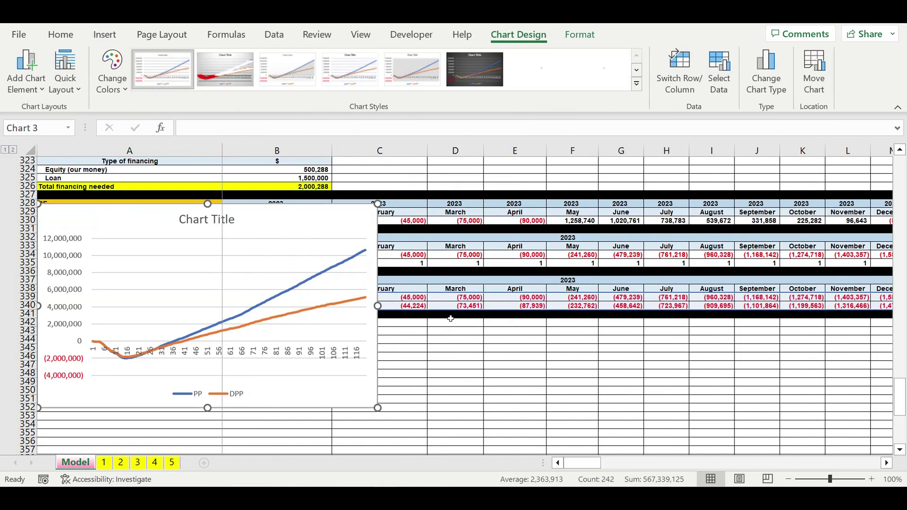
left_click_drag(324, 219, 334, 343)
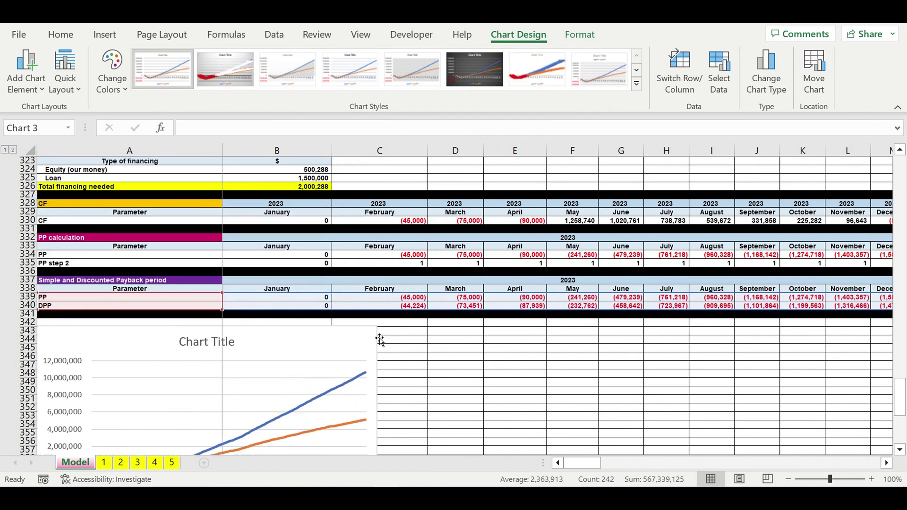
scroll(403, 347, "down", 2)
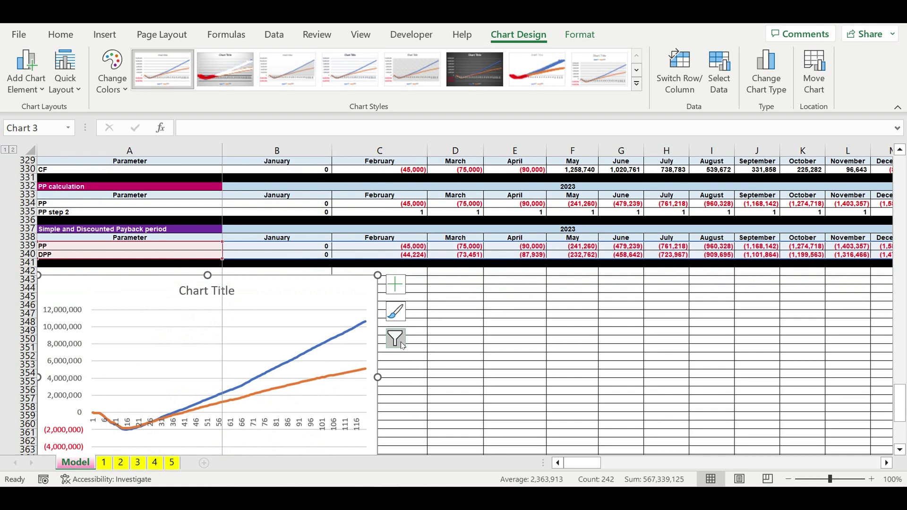
scroll(403, 346, "down", 3)
left_click_drag(378, 301, 614, 300)
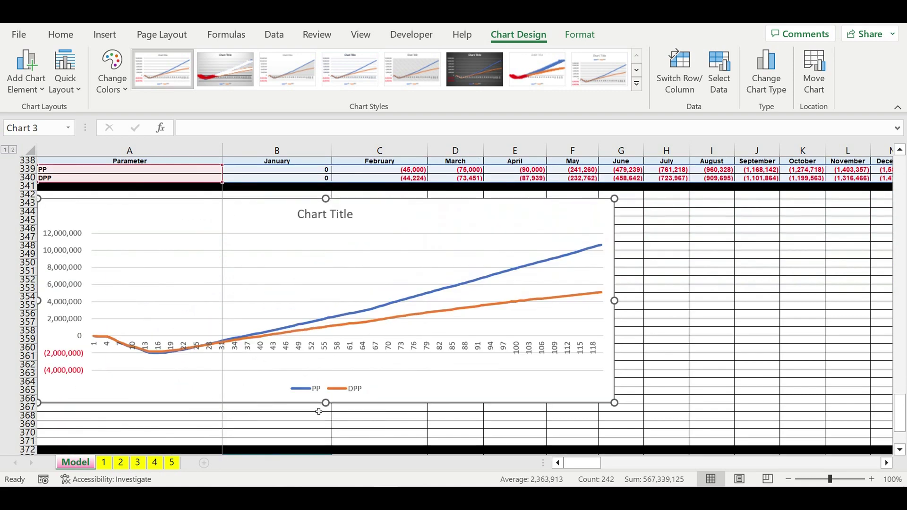
left_click_drag(331, 409, 331, 445)
left_click(467, 382)
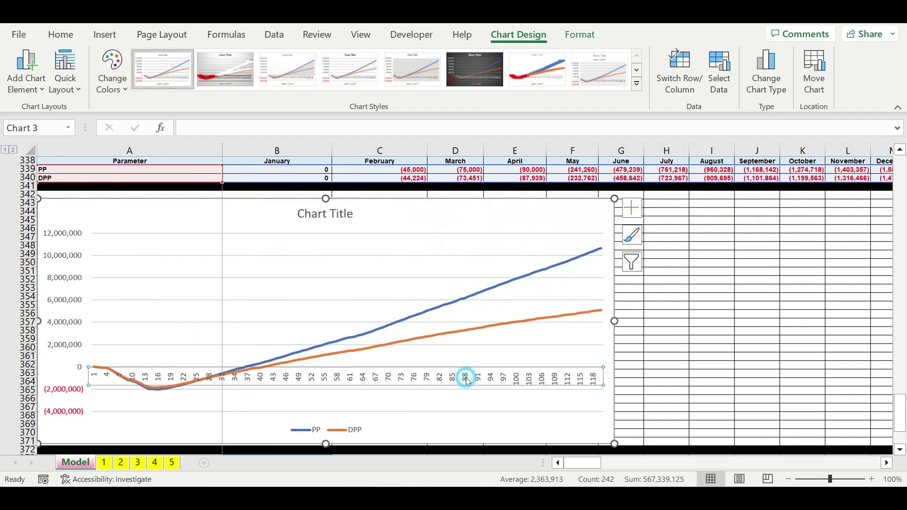
right_click(467, 382)
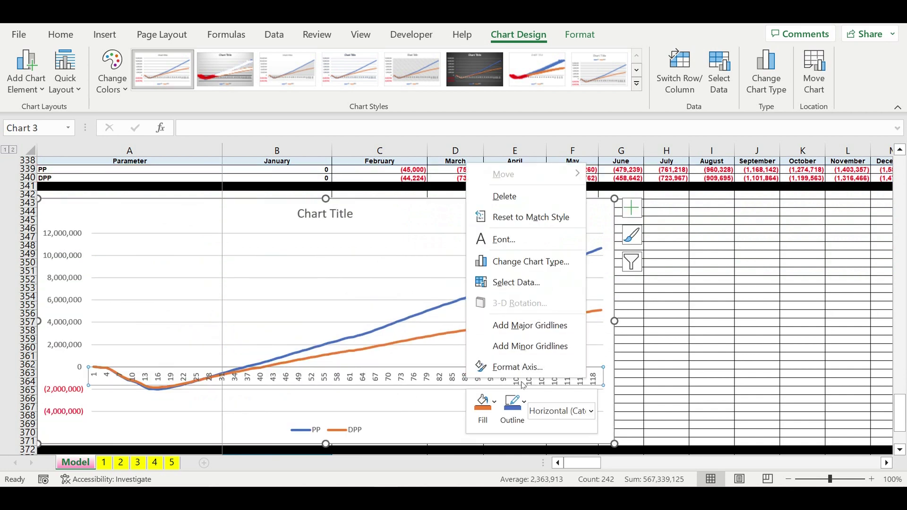
left_click(510, 366)
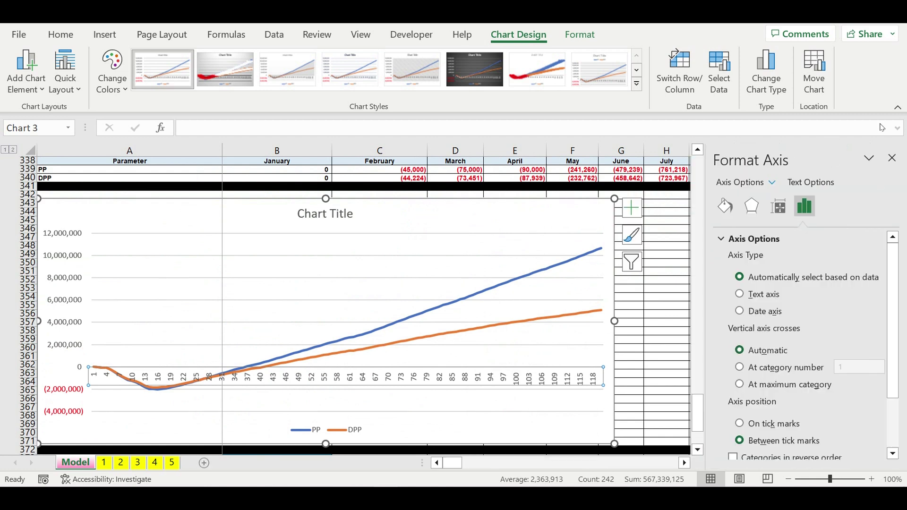
left_click(891, 157)
Step: Set the chart's horizontal axis labels to the year and month headers in B337:DQ338
right_click(452, 381)
left_click(492, 279)
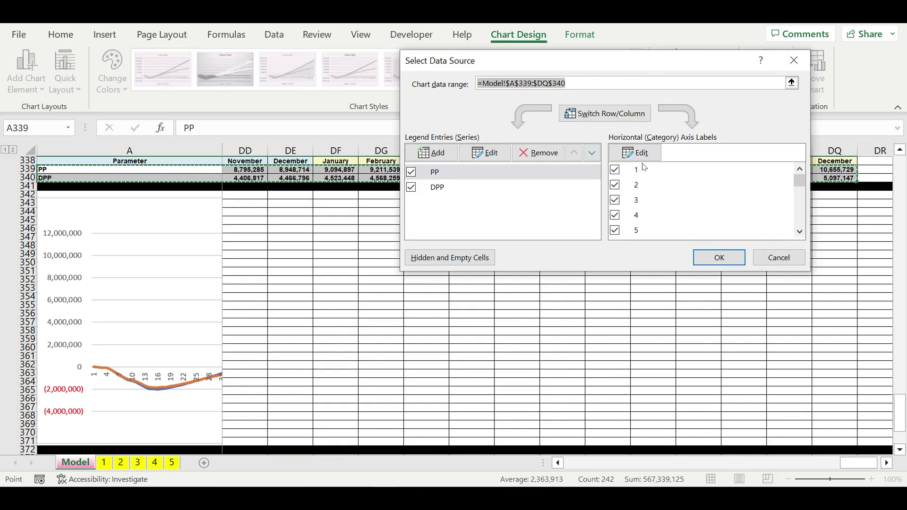
left_click(635, 152)
scroll(788, 267, "up", 2)
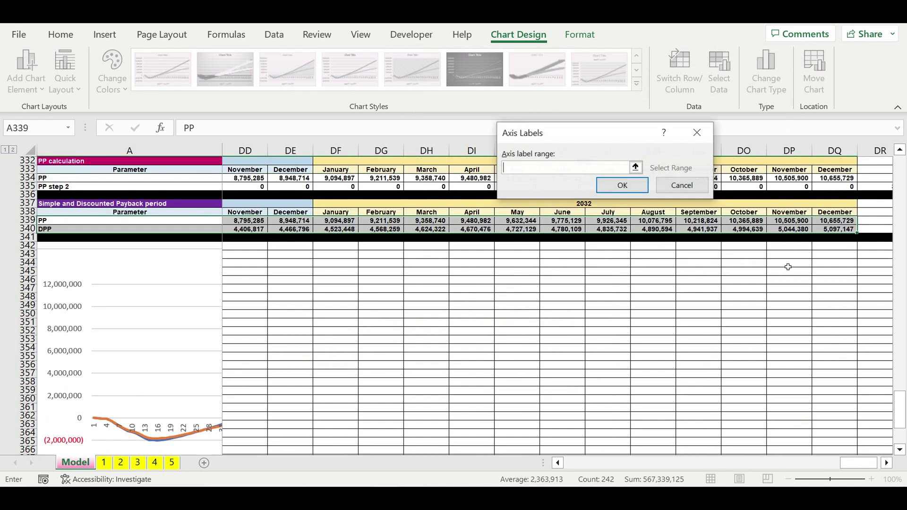
left_click_drag(836, 213, 3, 269)
left_click_drag(4, 270, 249, 204)
key("Return")
key("Return")
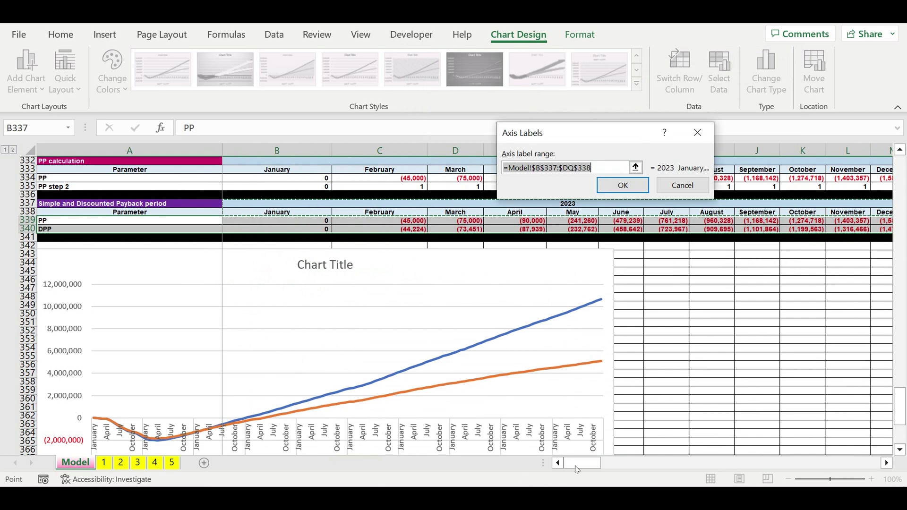
left_click(323, 274)
left_click(636, 185)
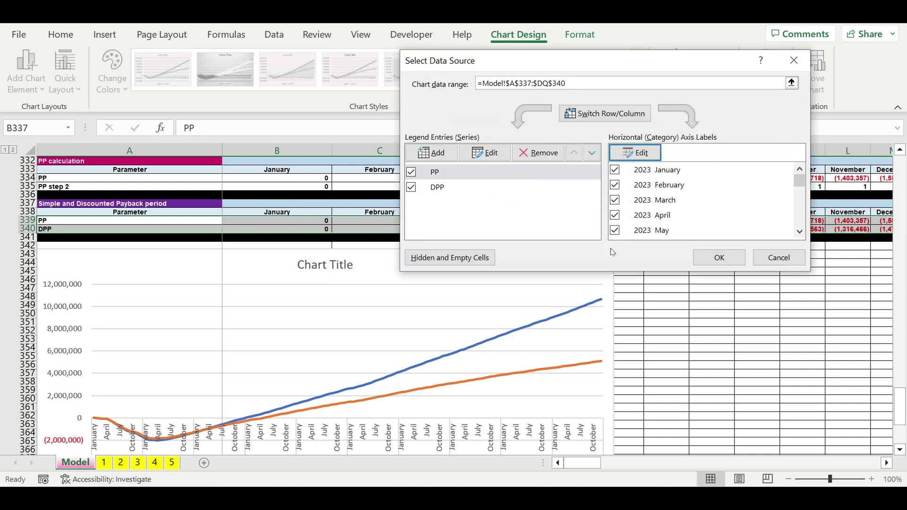
left_click(718, 257)
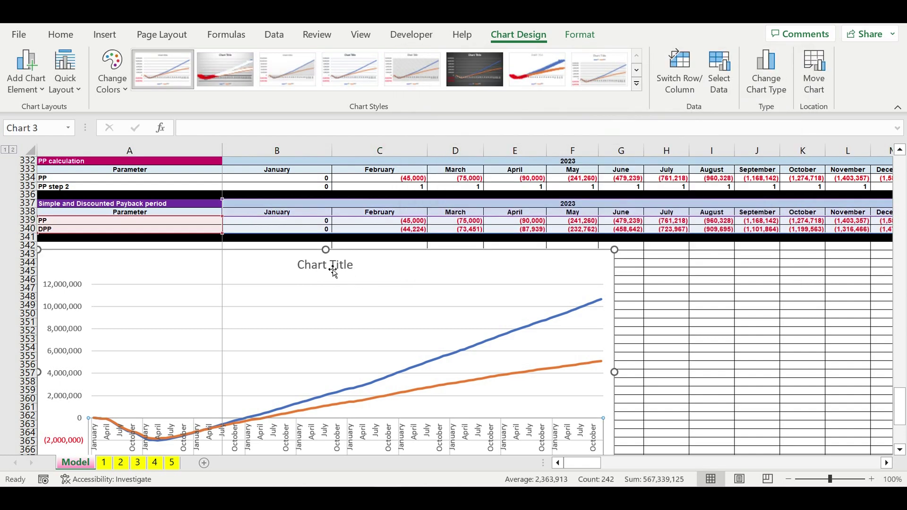
Step: Replace the chart title with "Simple and Discounted paback period graphs"
left_click(333, 269)
left_click_drag(297, 266, 360, 273)
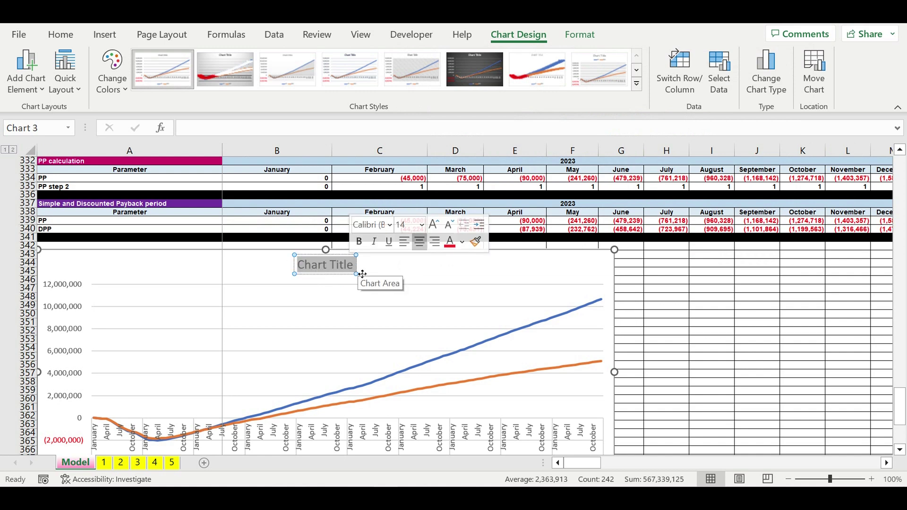
type("Simple and Disc")
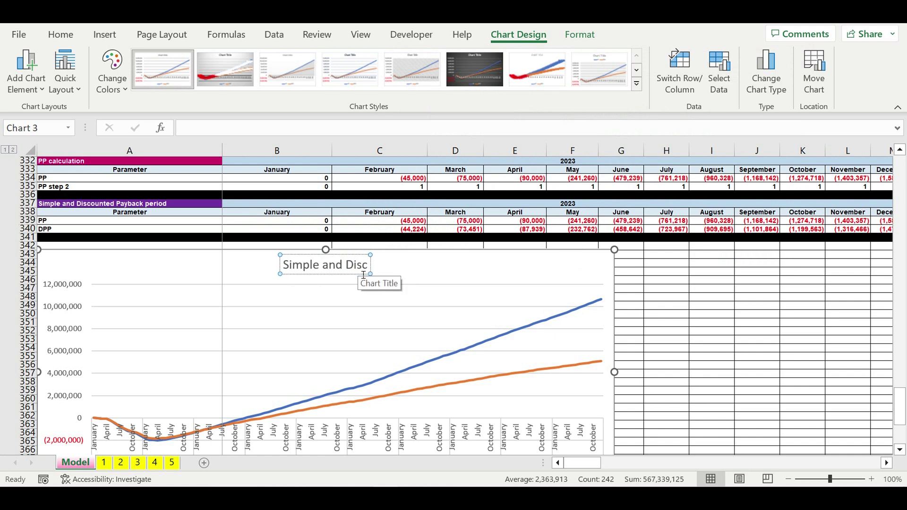
type("ounte")
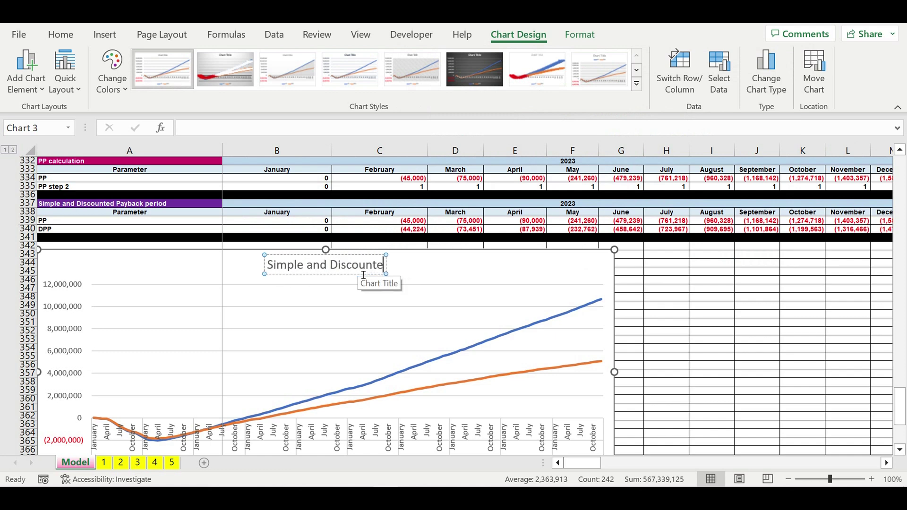
type("d pa")
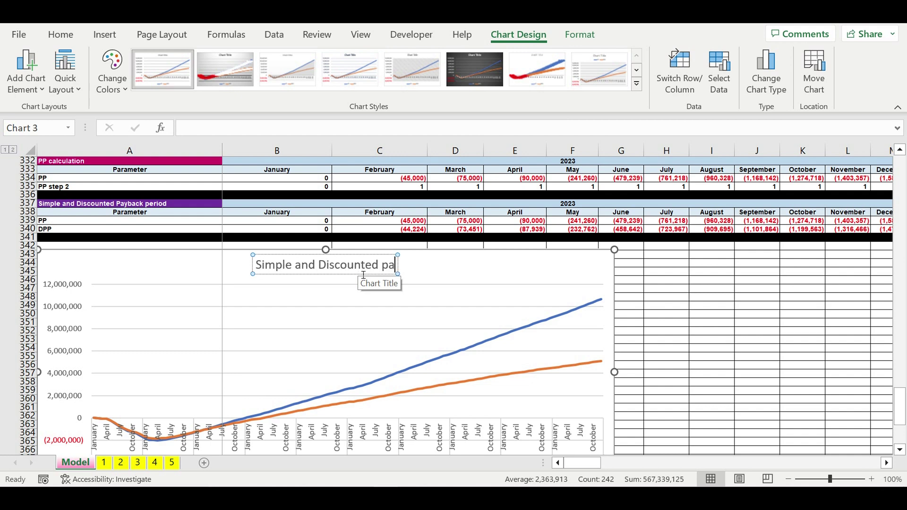
type("back period")
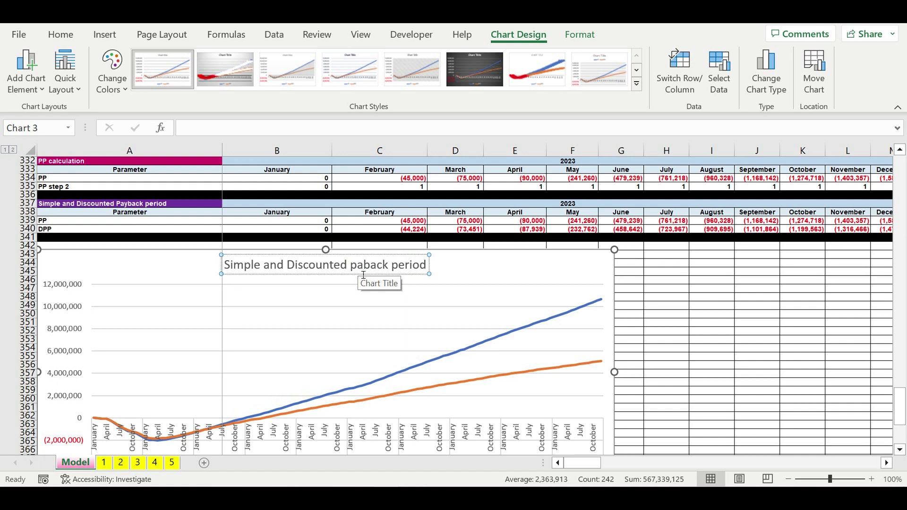
type(" gra")
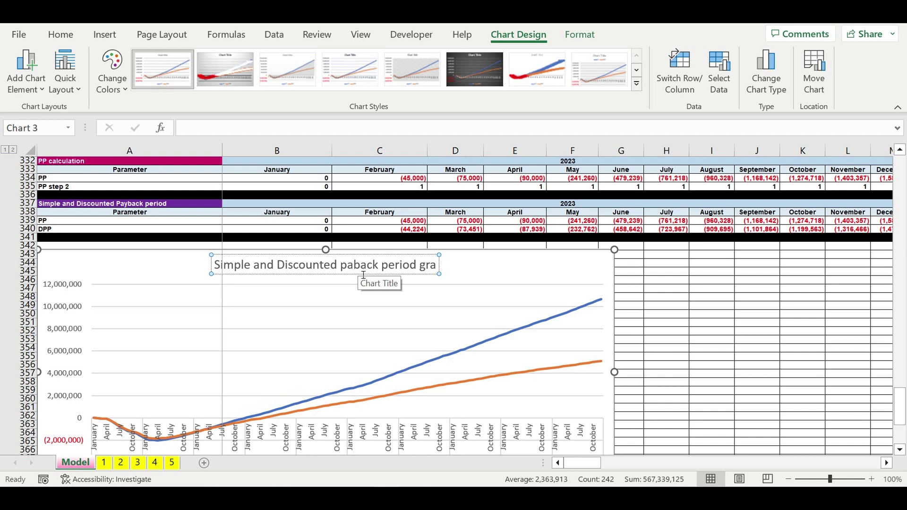
type("phs")
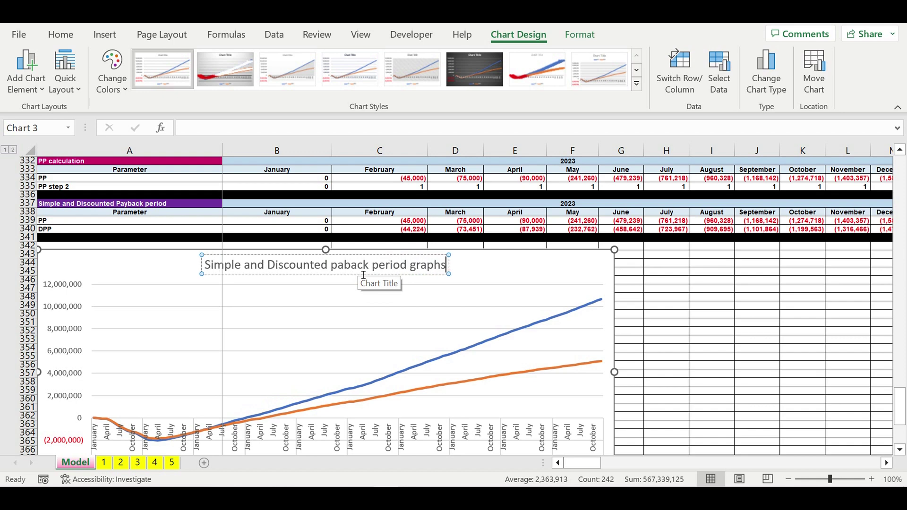
left_click(679, 289)
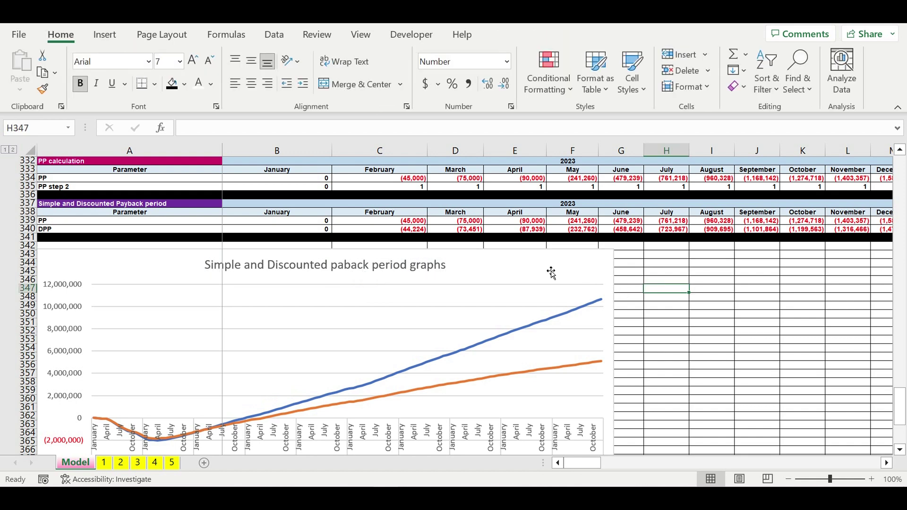
Step: Set the font size of all text in the payback chart to 6
left_click(551, 273)
left_click(61, 35)
left_click(167, 61)
type("6")
key("Return")
scroll(650, 296, "down", 1)
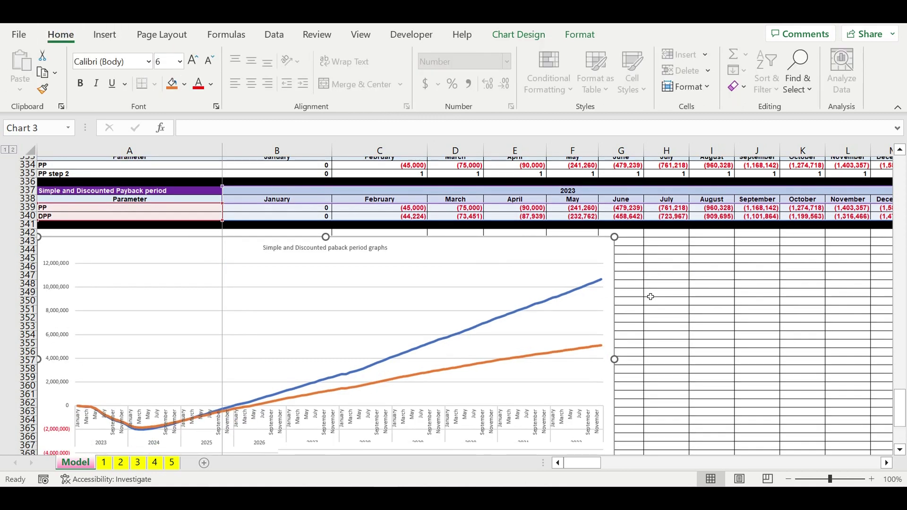
scroll(651, 296, "down", 1)
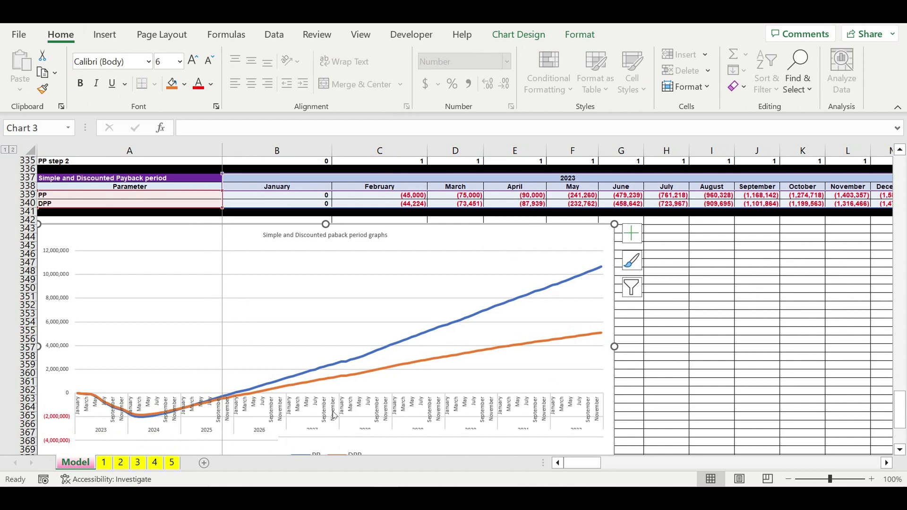
scroll(460, 391, "down", 5)
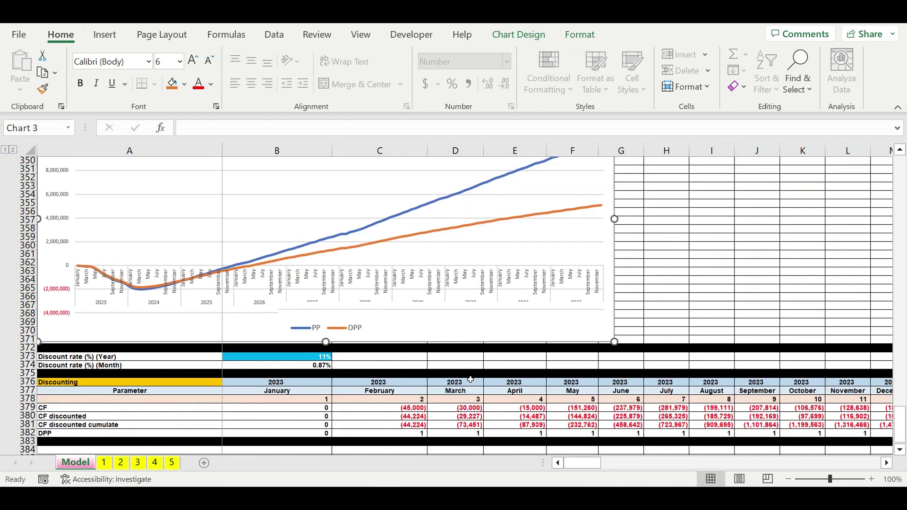
Step: Try to set the font size of the chart's horizontal axis labels to 7
left_click(302, 289)
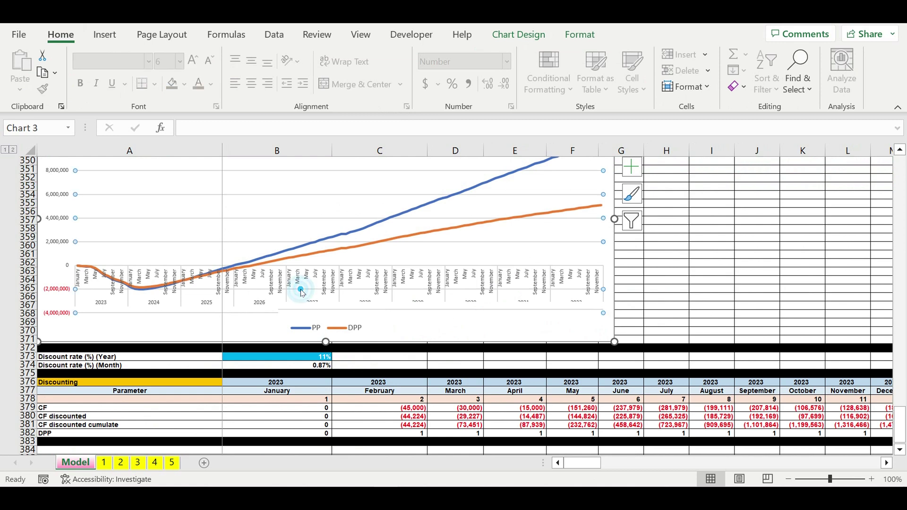
left_click(161, 307)
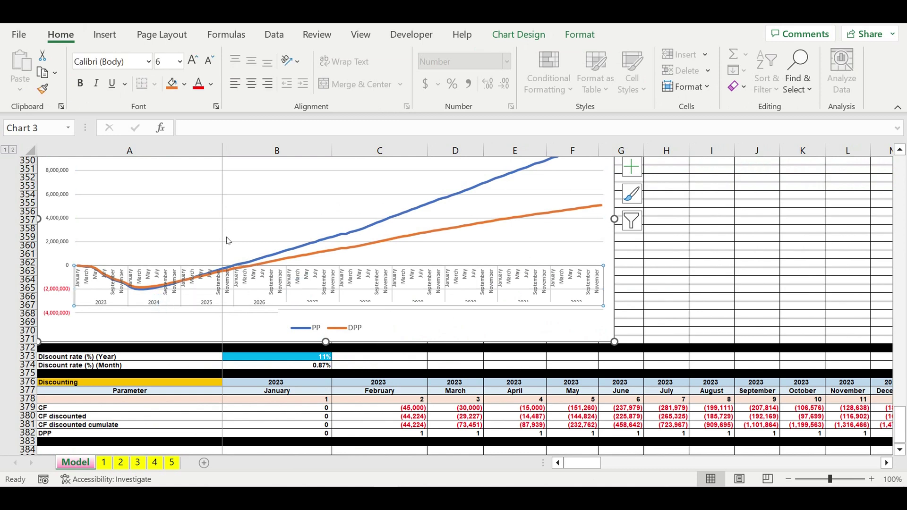
left_click(163, 61)
type("7")
key("Return")
left_click(710, 294)
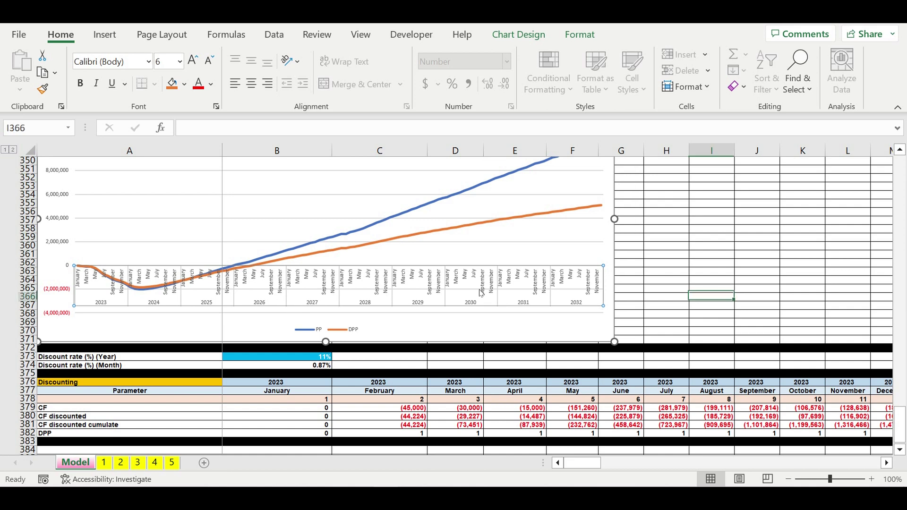
Step: Make the month and year labels on the chart's horizontal axis bold
left_click(404, 296)
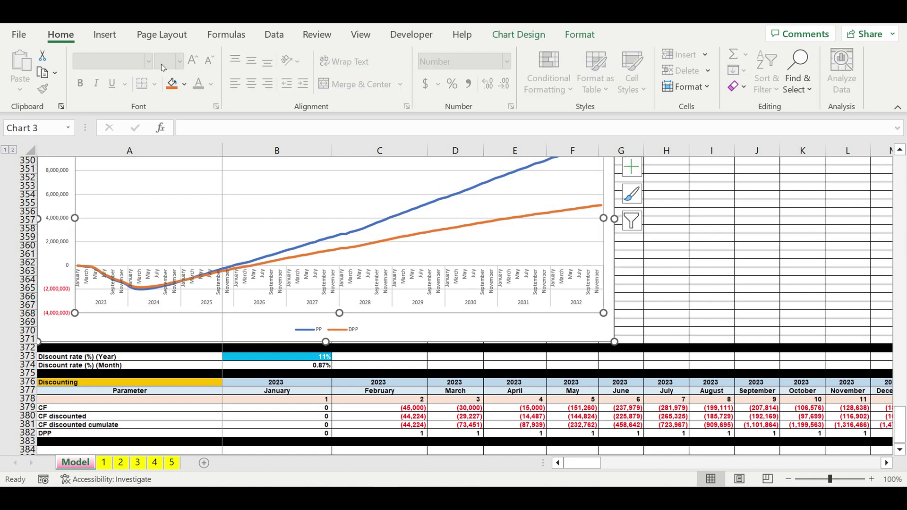
left_click(488, 298)
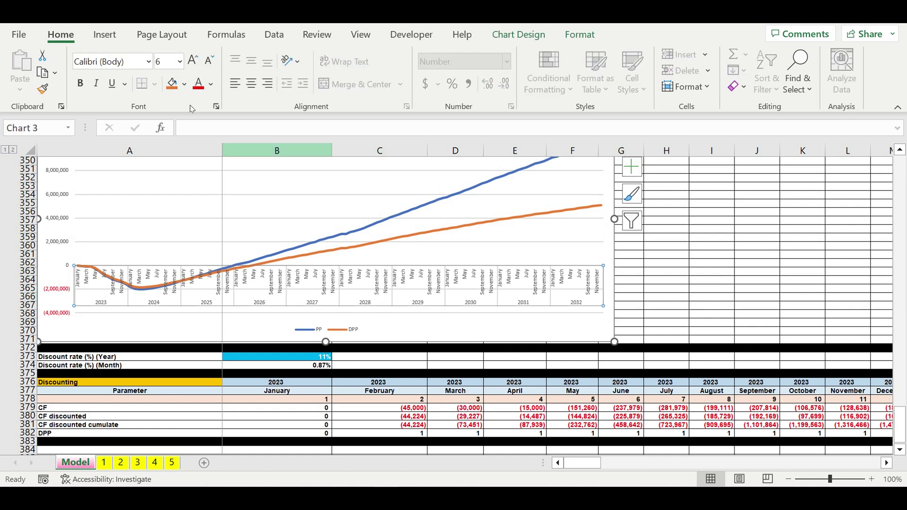
left_click(80, 83)
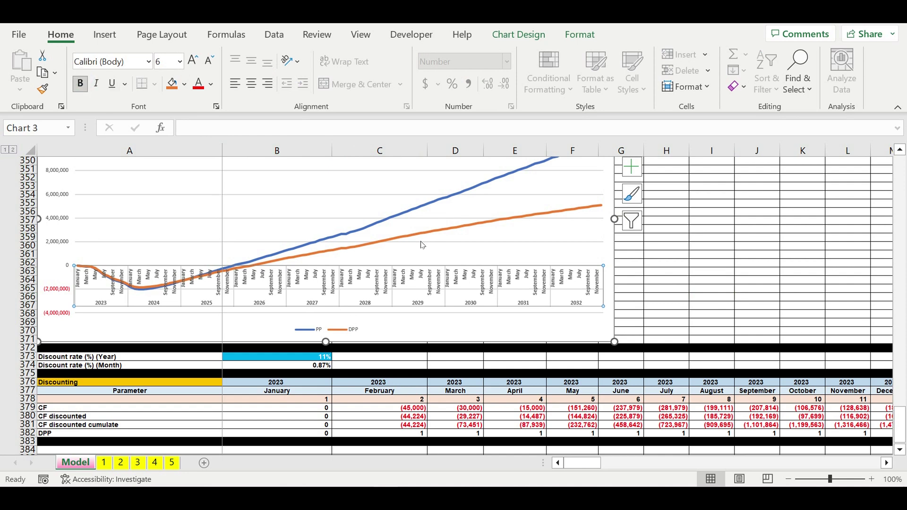
scroll(498, 240, "up", 5)
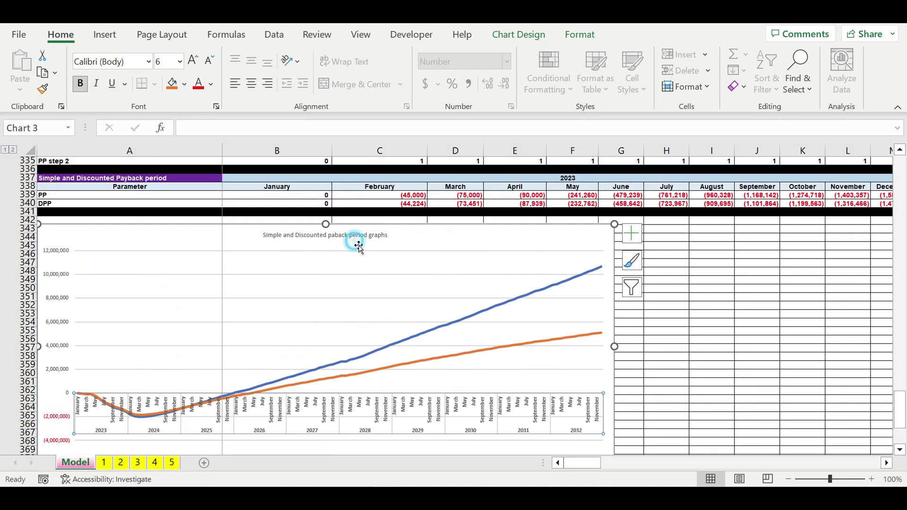
Step: Make the payback chart's title bold
left_click(358, 245)
left_click(355, 236)
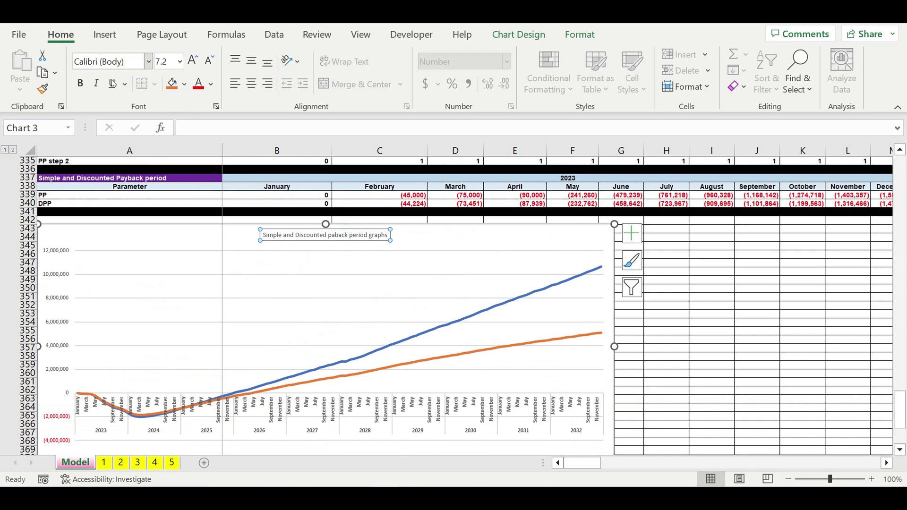
left_click(80, 83)
left_click(711, 281)
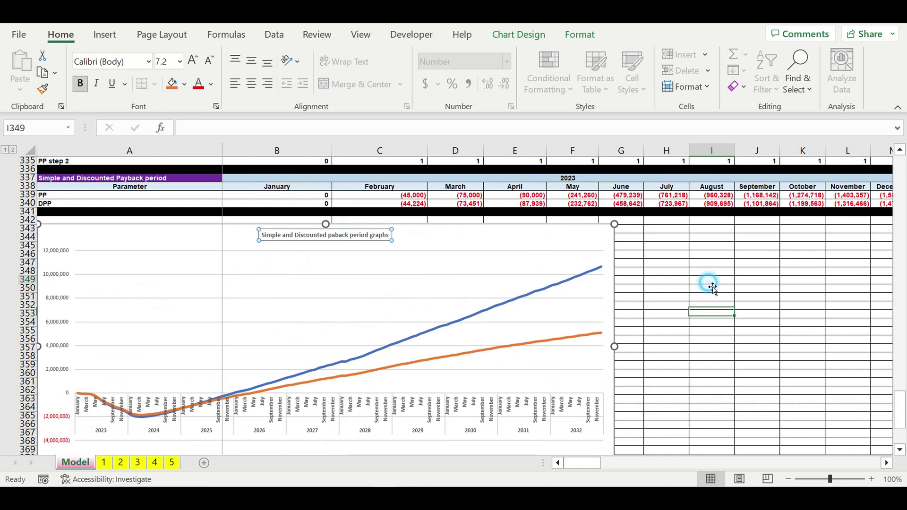
Step: Copy the payback chart and paste it at cell G1 of the Model sheet
left_click(551, 243)
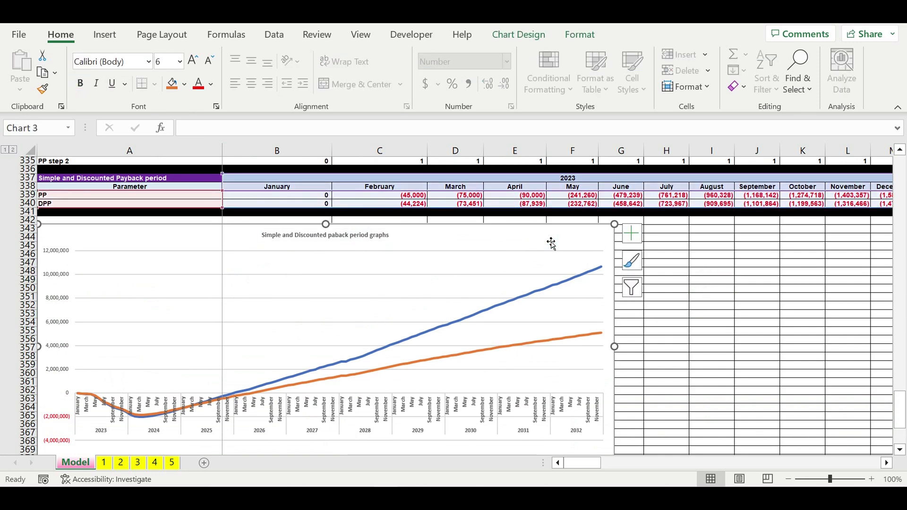
key("ctrl+c")
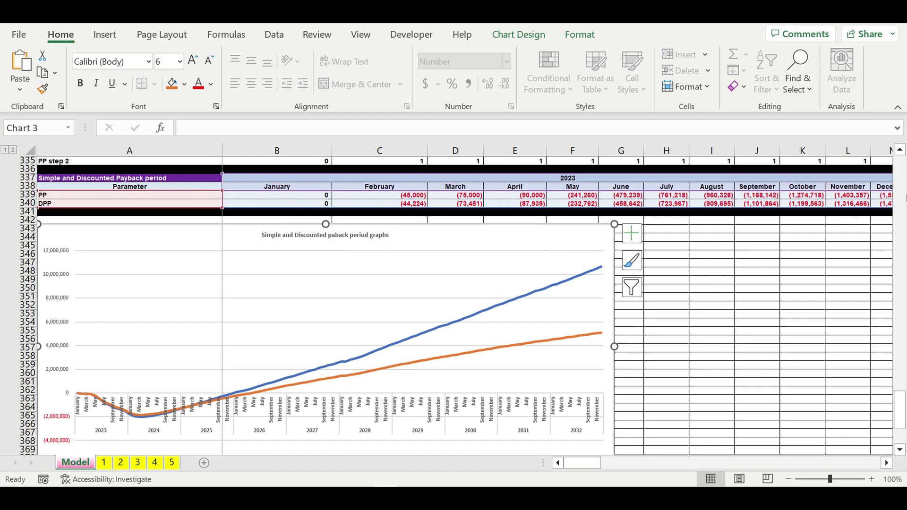
left_click_drag(899, 409, 881, 65)
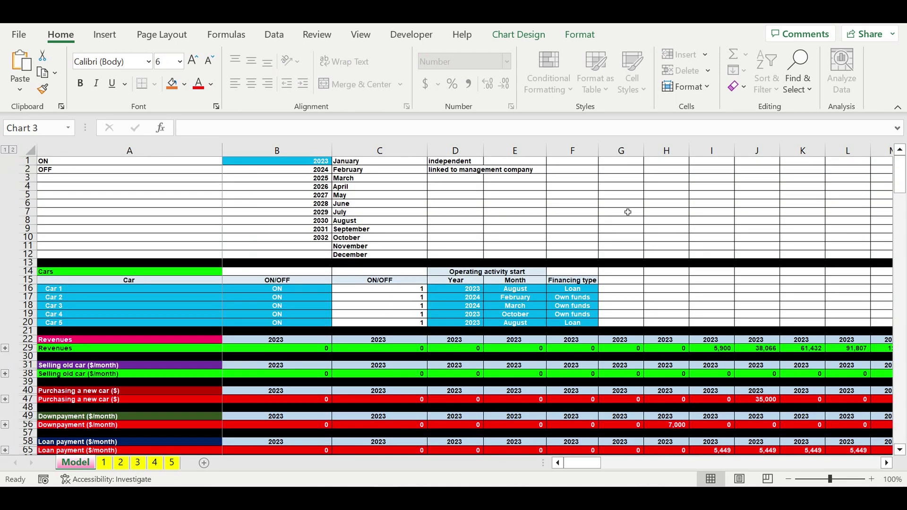
left_click(633, 163)
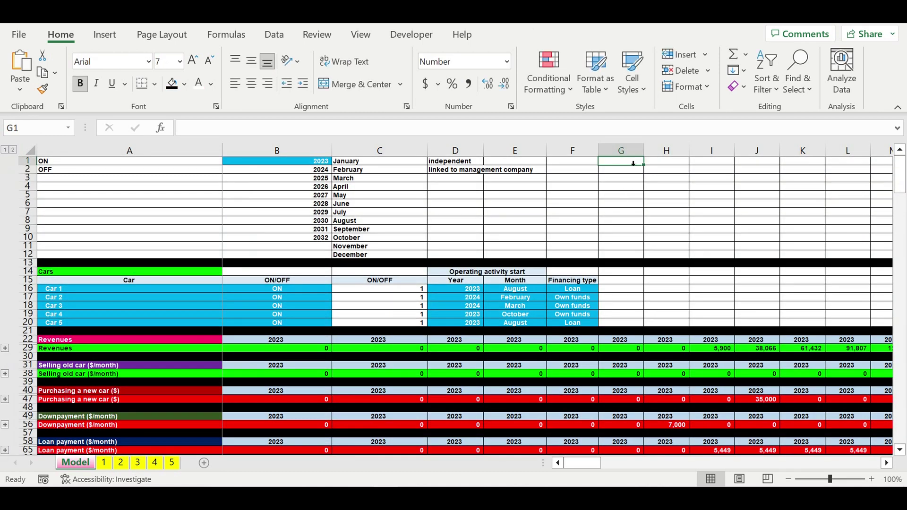
key("ctrl+v")
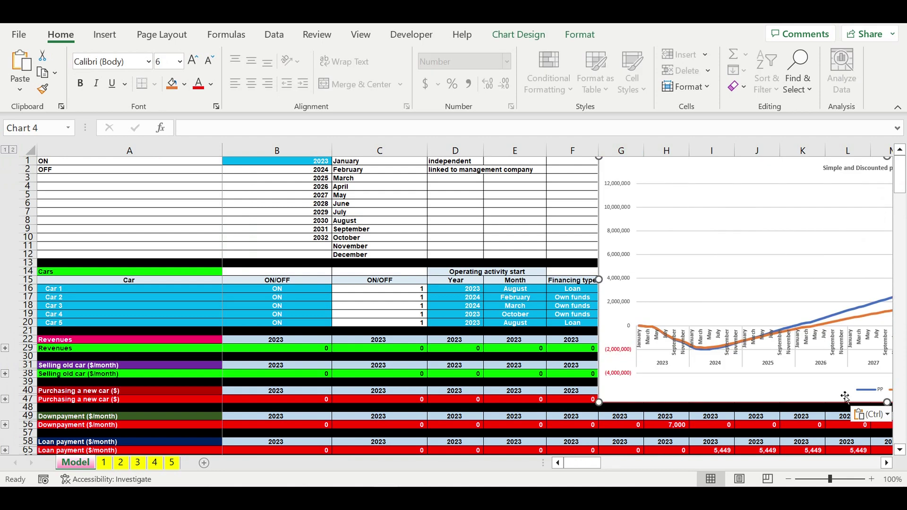
Step: Narrow the pasted payback chart so it spans columns G to O
left_click_drag(595, 467, 620, 466)
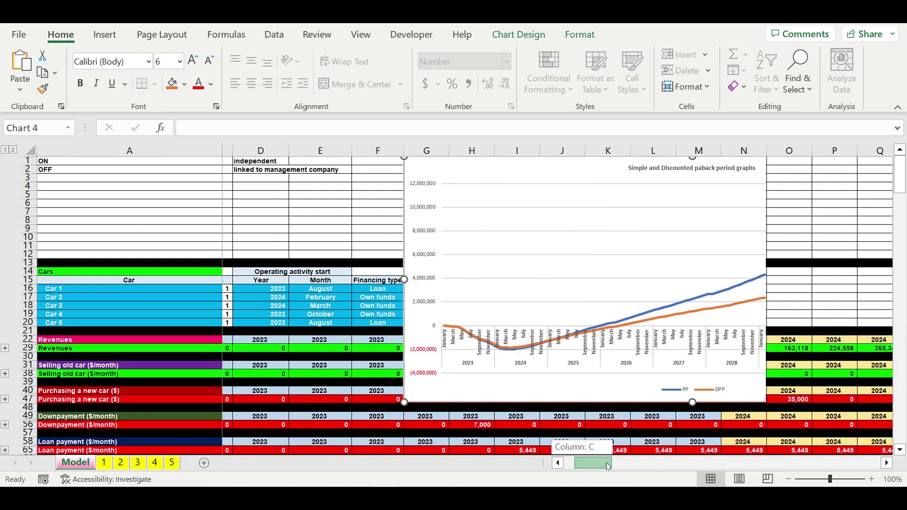
left_click_drag(743, 280, 556, 319)
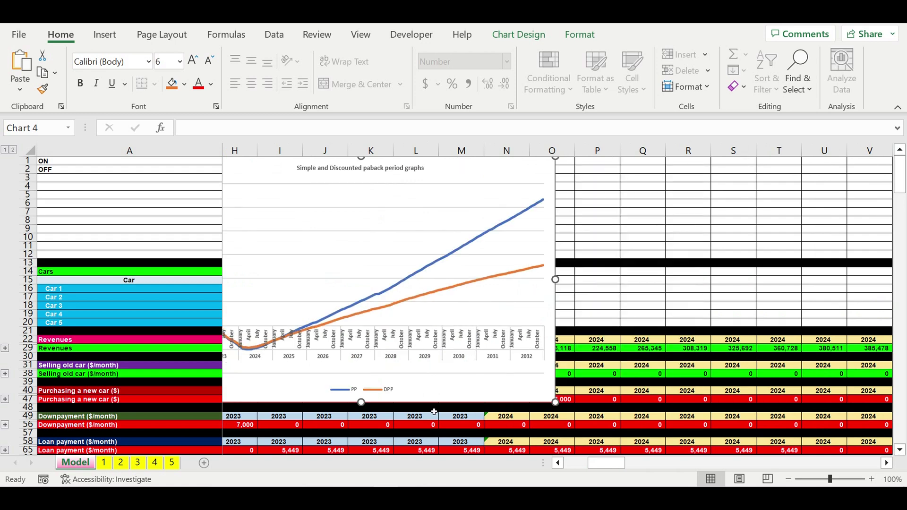
left_click_drag(608, 467, 584, 467)
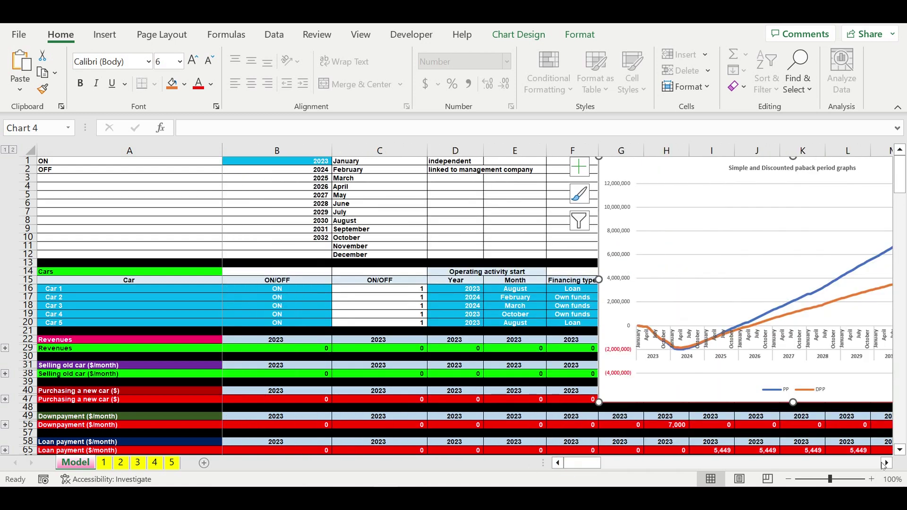
Step: Reduce the pasted chart's height so its lower edge ends at about row 22
left_click(881, 463)
left_click(880, 464)
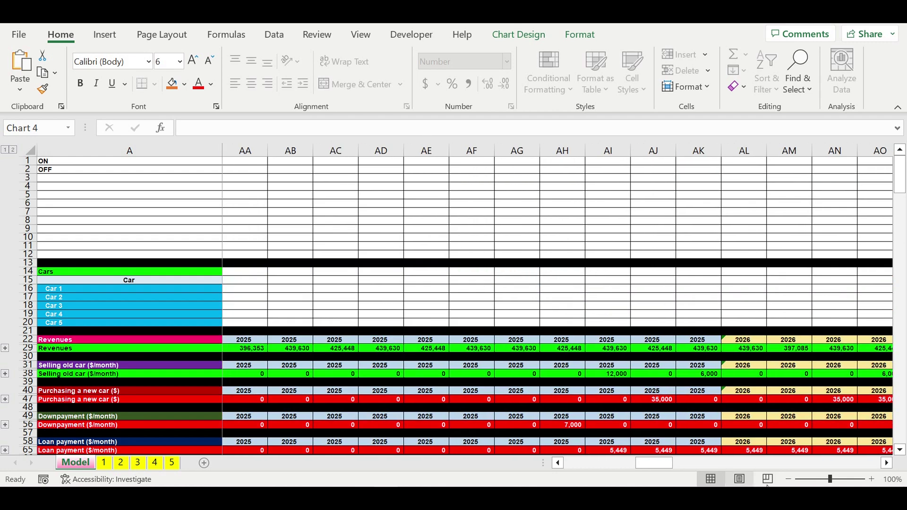
left_click_drag(638, 466, 577, 452)
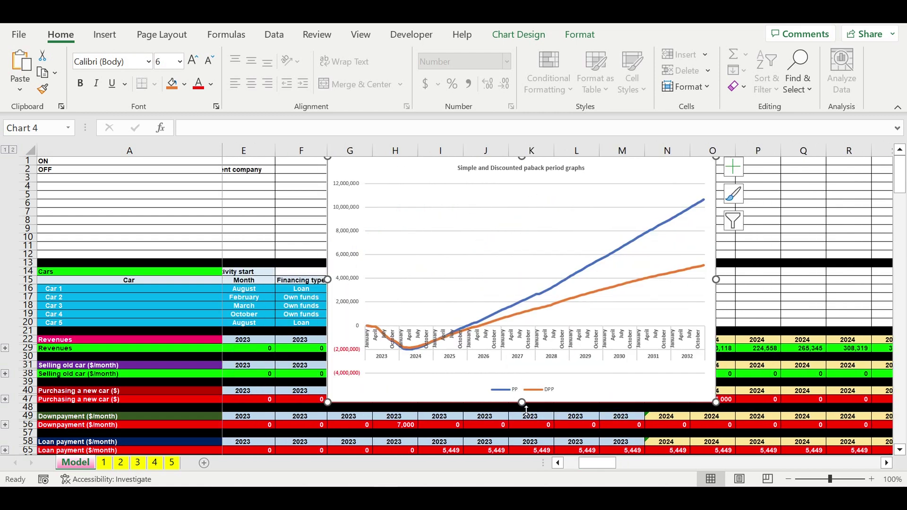
left_click_drag(531, 368, 531, 310)
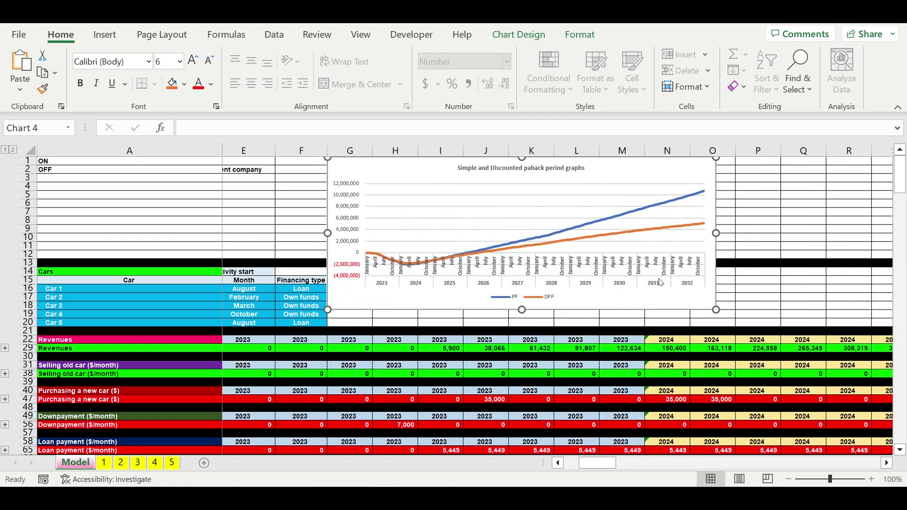
left_click_drag(522, 310, 530, 339)
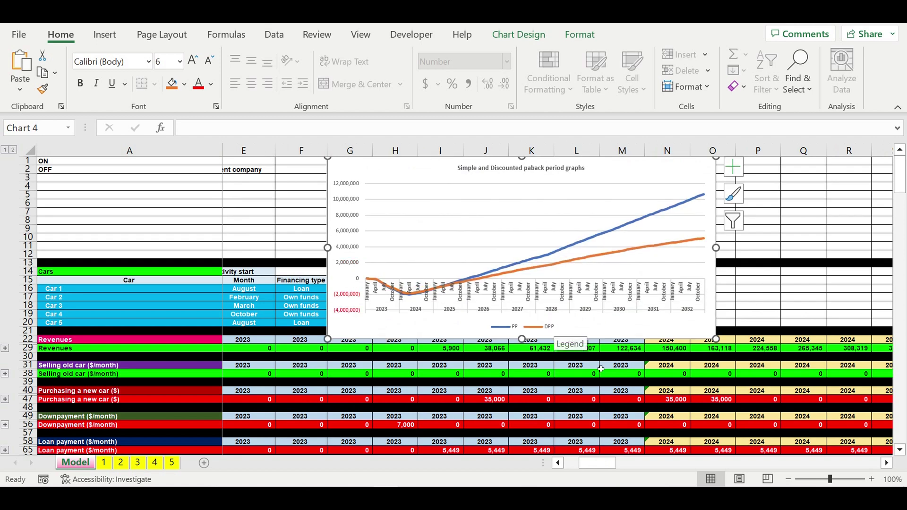
Step: Narrow the pasted chart further so its right edge ends in column M
left_click(565, 462)
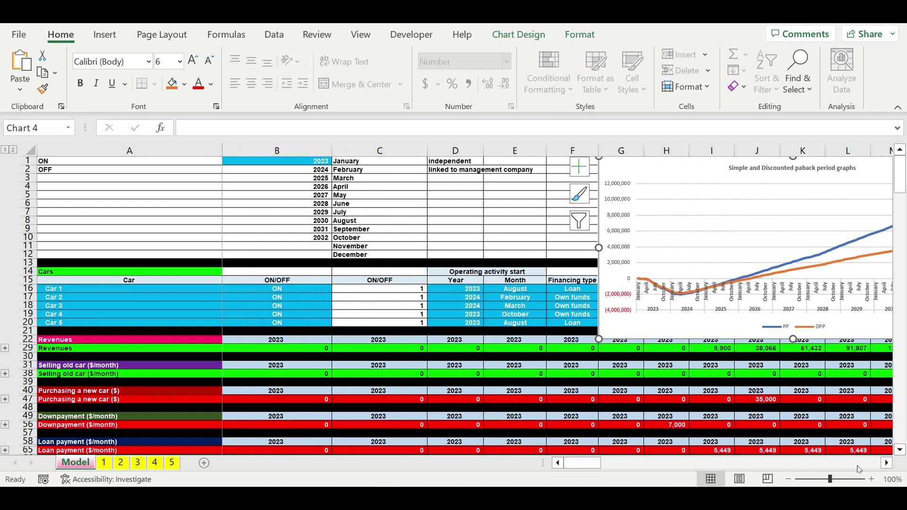
left_click(887, 463)
left_click(886, 463)
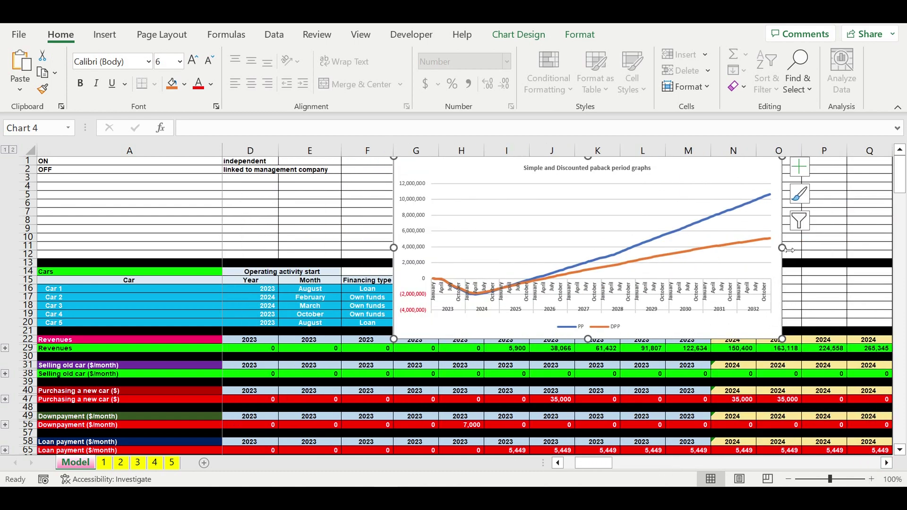
left_click_drag(784, 249, 699, 271)
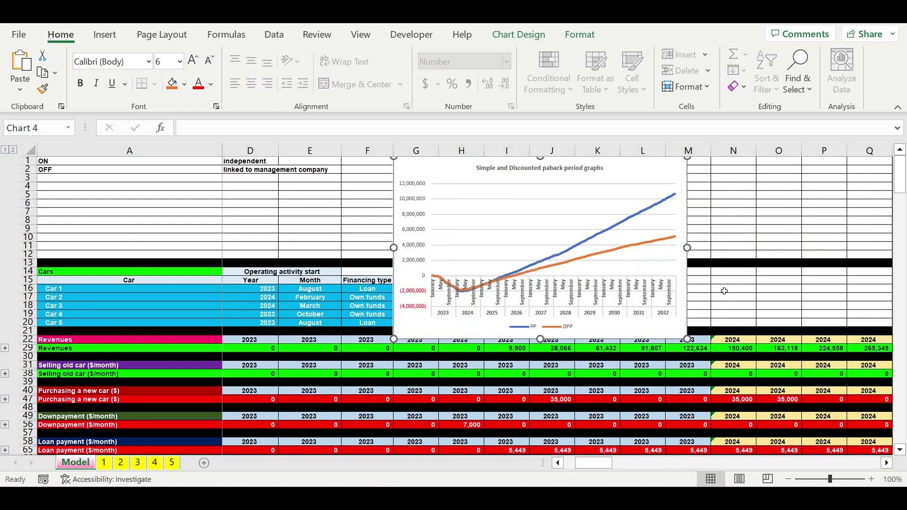
left_click(765, 215)
left_click_drag(596, 462, 548, 461)
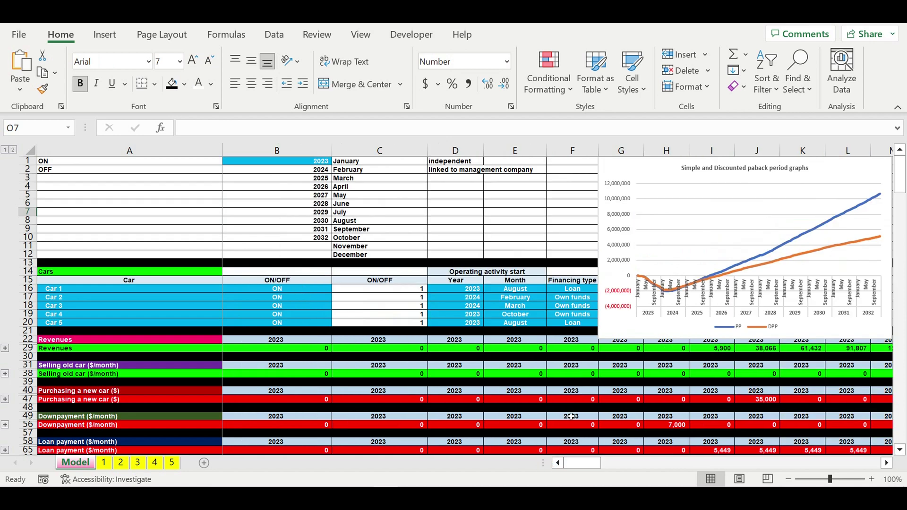
Step: Set the ON/OFF switches of Car 1 and Car 5 to OFF
left_click(313, 293)
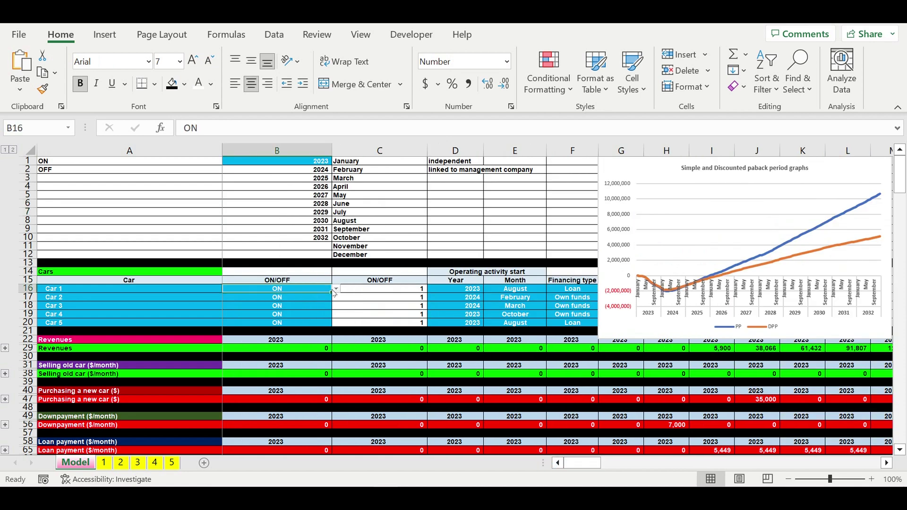
left_click(336, 289)
left_click(305, 307)
left_click(289, 324)
left_click(335, 323)
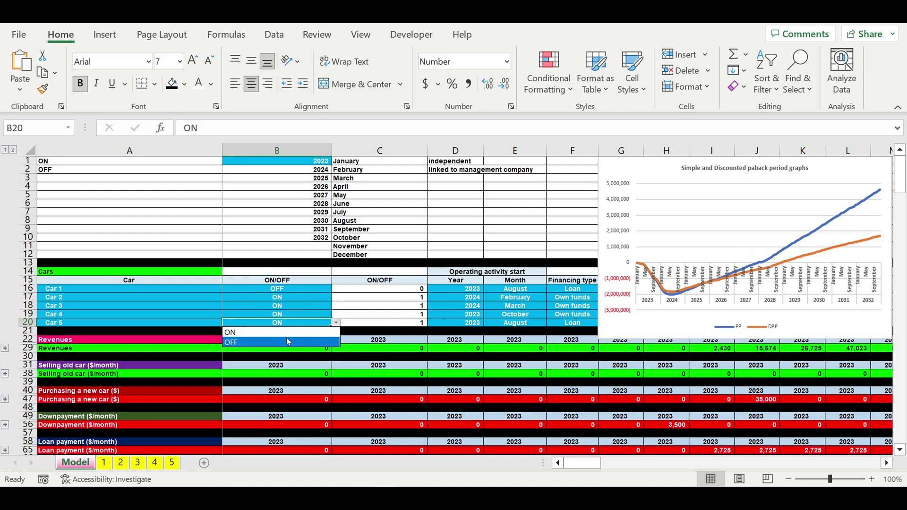
left_click(286, 337)
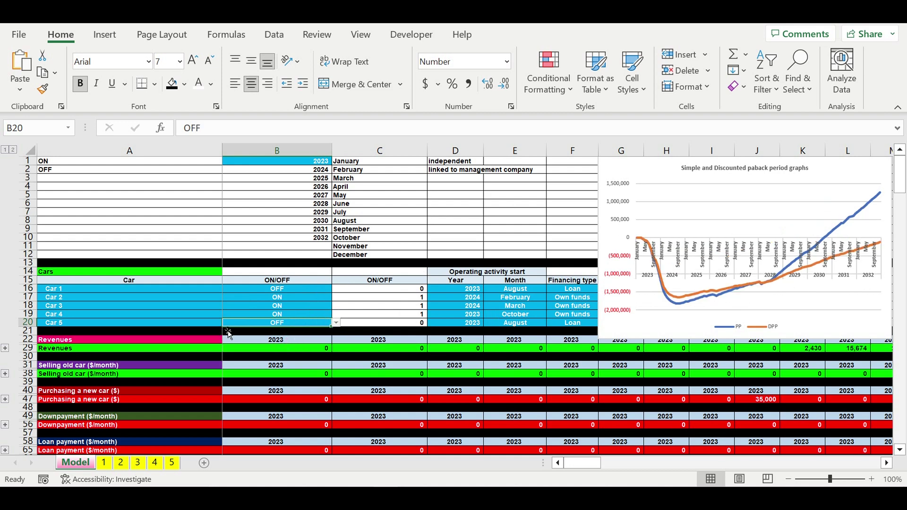
Step: Set the ON/OFF switch of Car 3 to OFF
left_click(274, 306)
left_click(336, 307)
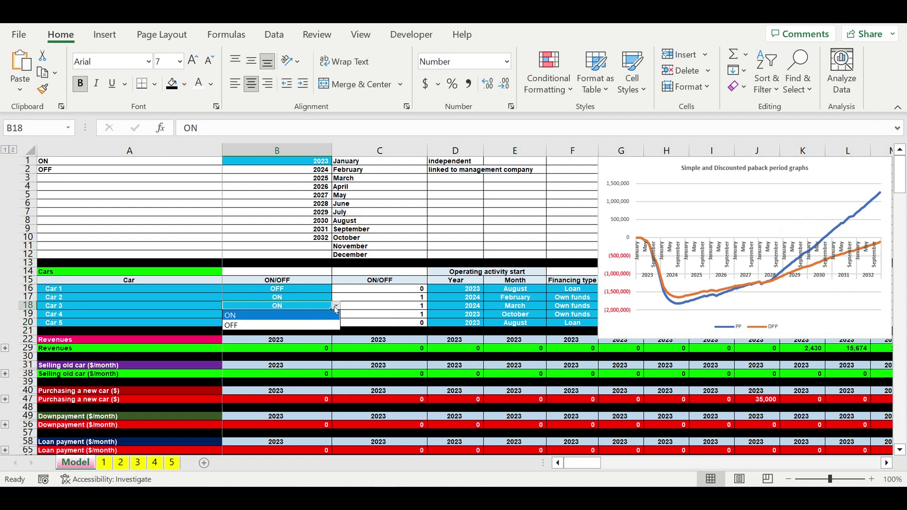
left_click(302, 323)
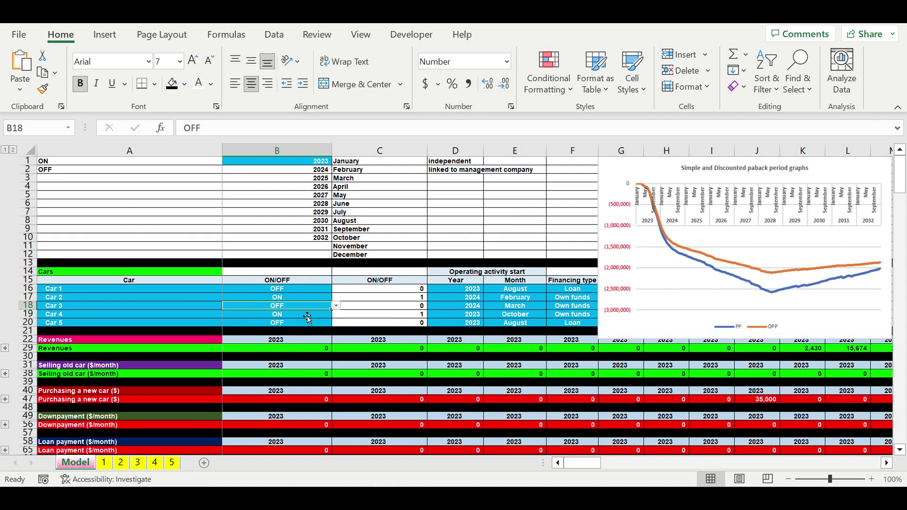
key("Down")
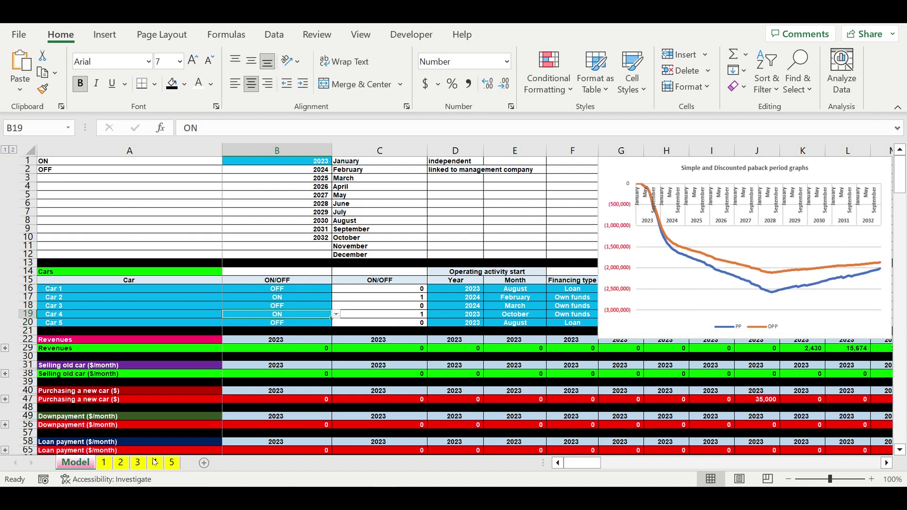
Step: Set the Revenues Global COEFF on sheet 2 to 100% and return to the Model sheet's payback chart
left_click(103, 465)
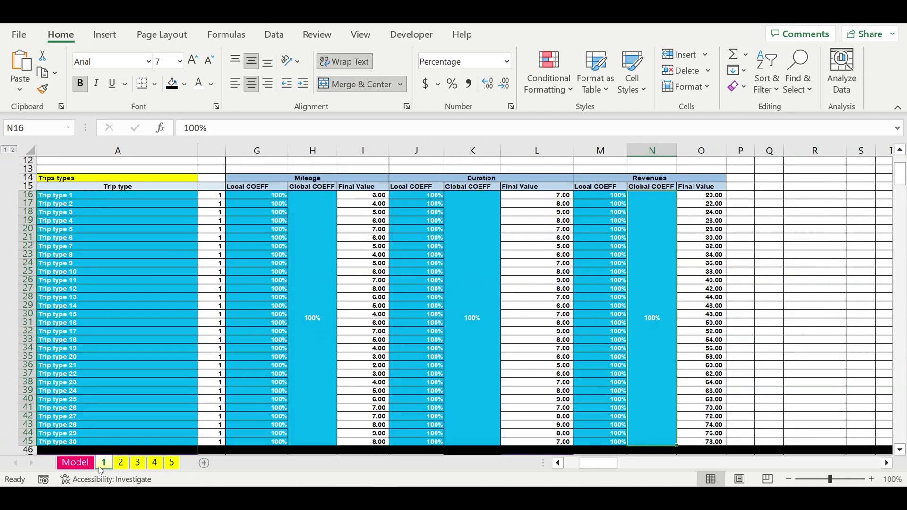
left_click(78, 464)
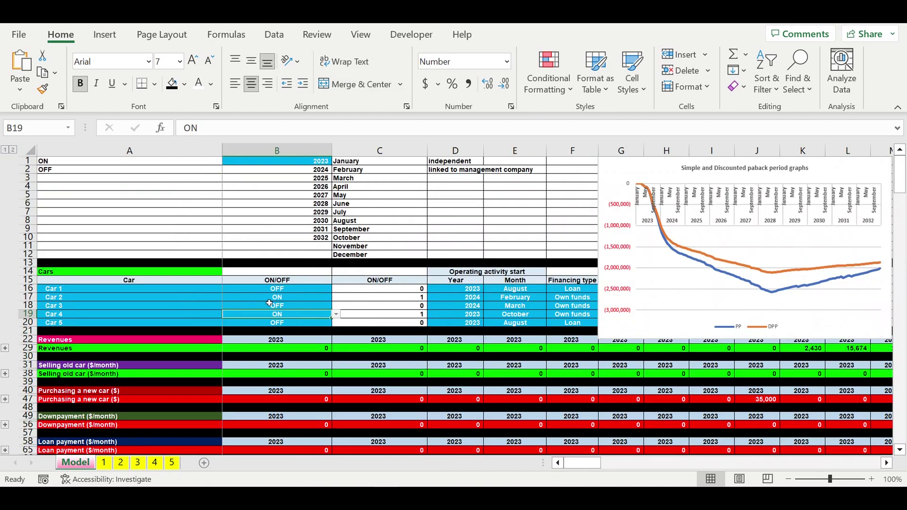
left_click(267, 299)
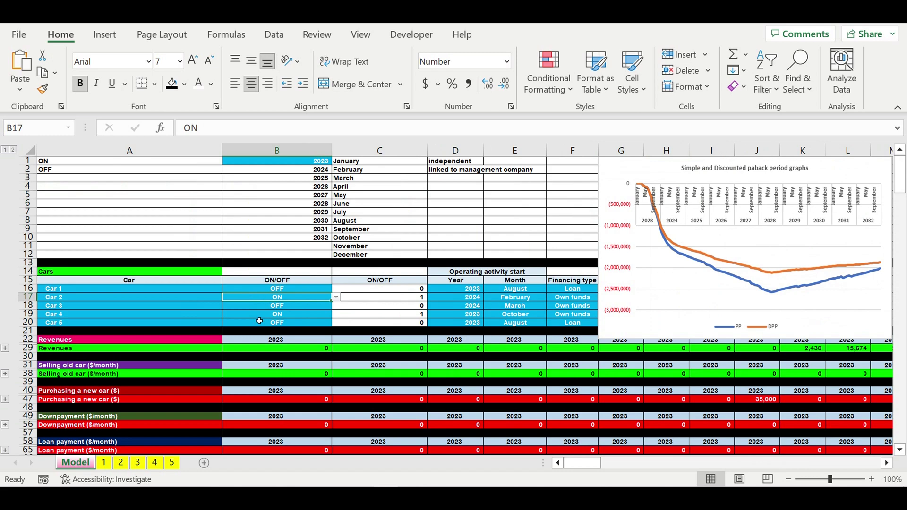
left_click(122, 463)
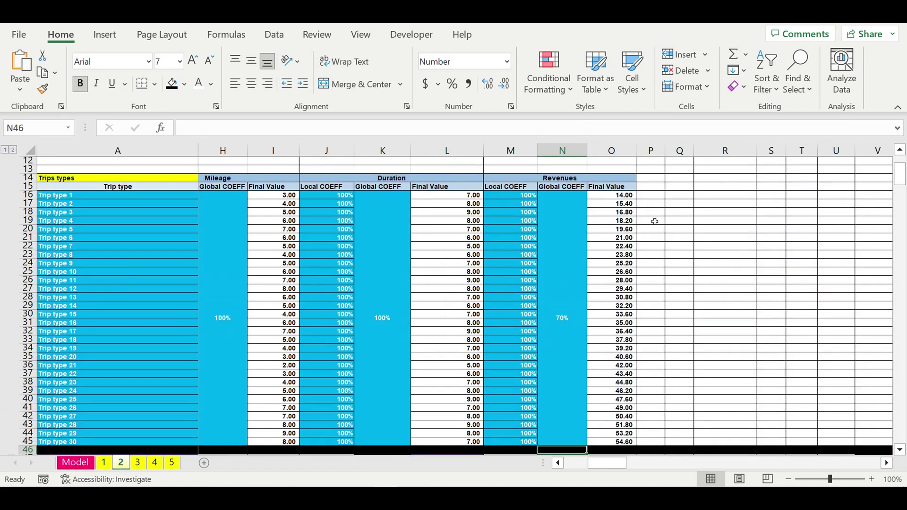
left_click(572, 310)
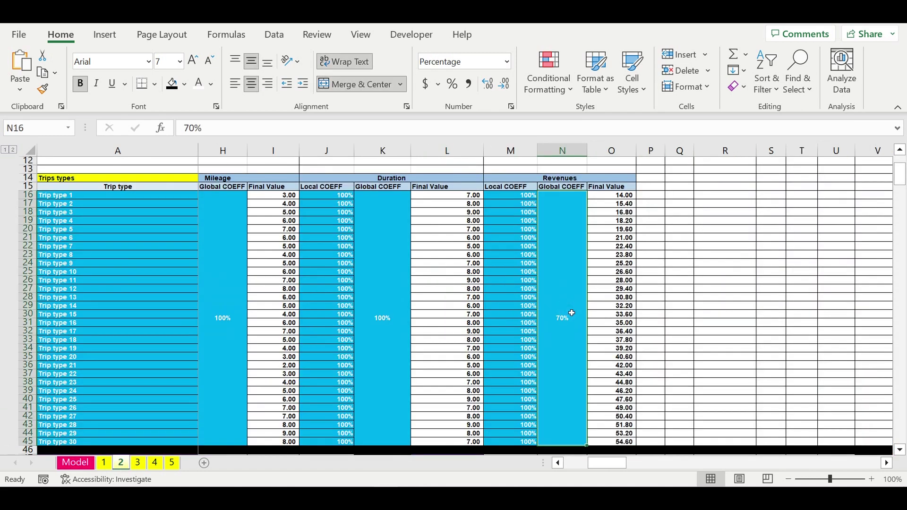
type("100")
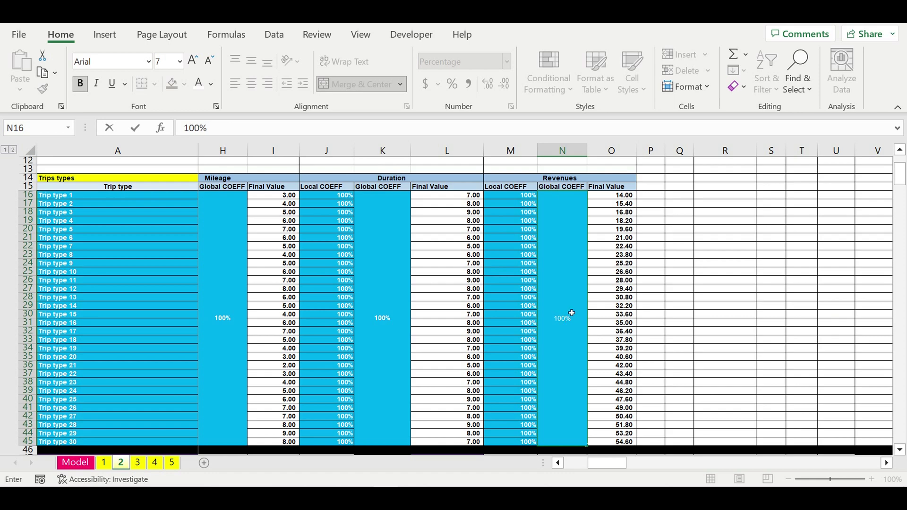
key("ctrl+Return")
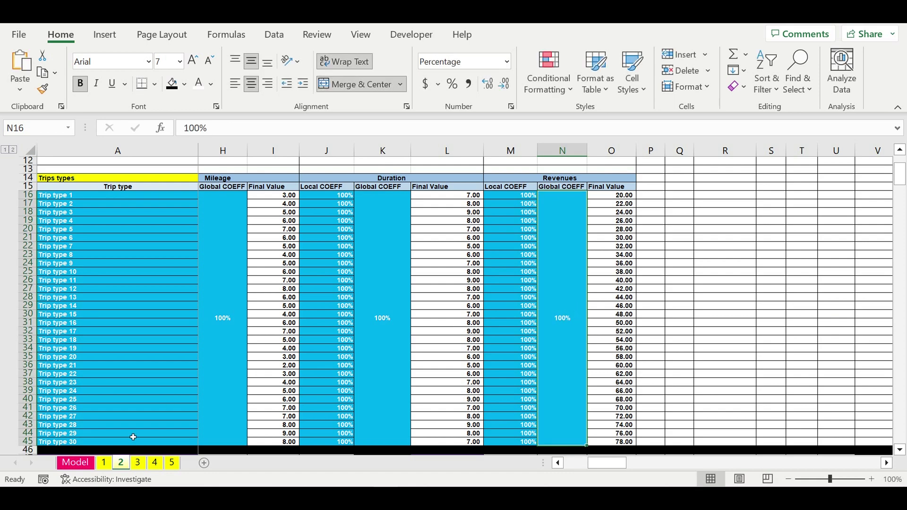
left_click(76, 462)
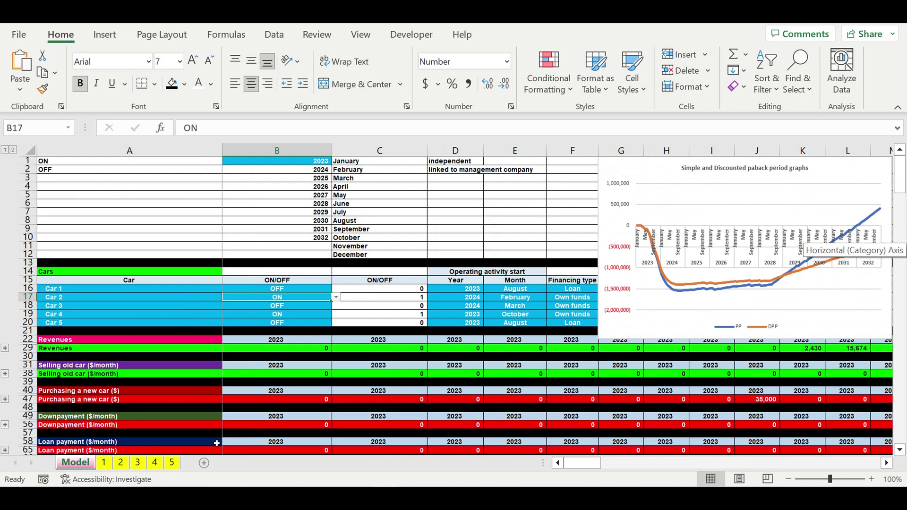
Step: Set the Revenues Global COEFF on sheet 2 to 120% and return to the payback chart on the Model sheet
left_click(122, 464)
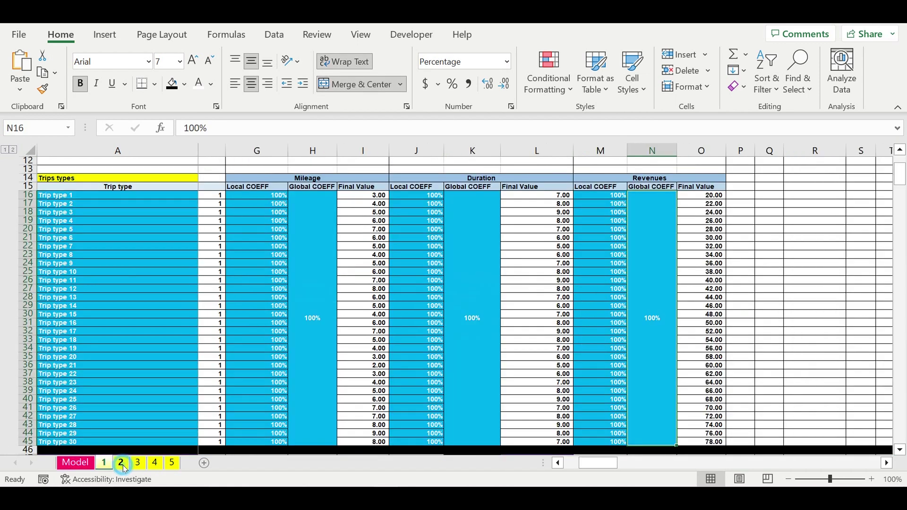
left_click(123, 466)
left_click(575, 313)
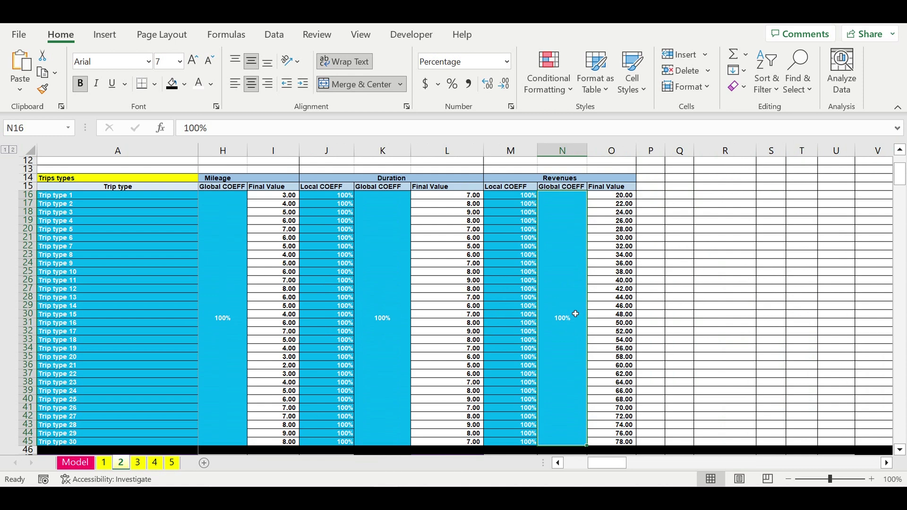
type("120")
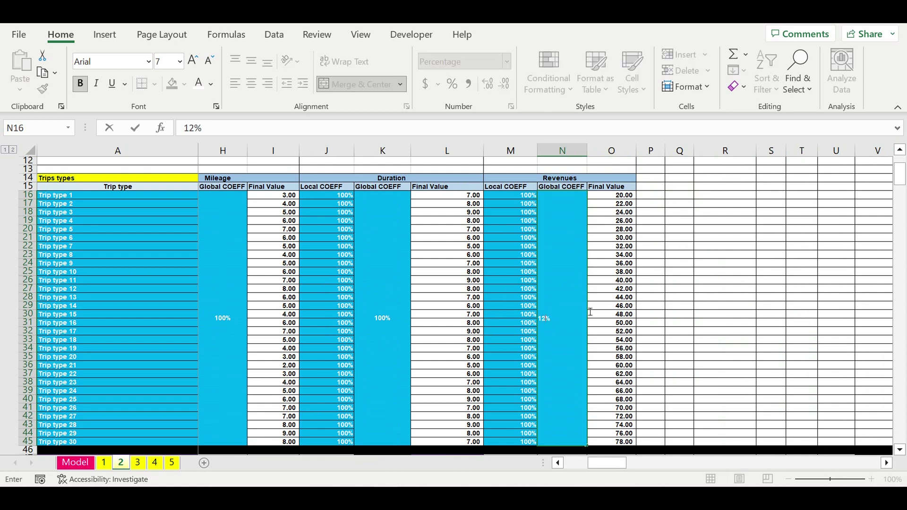
left_click(700, 298)
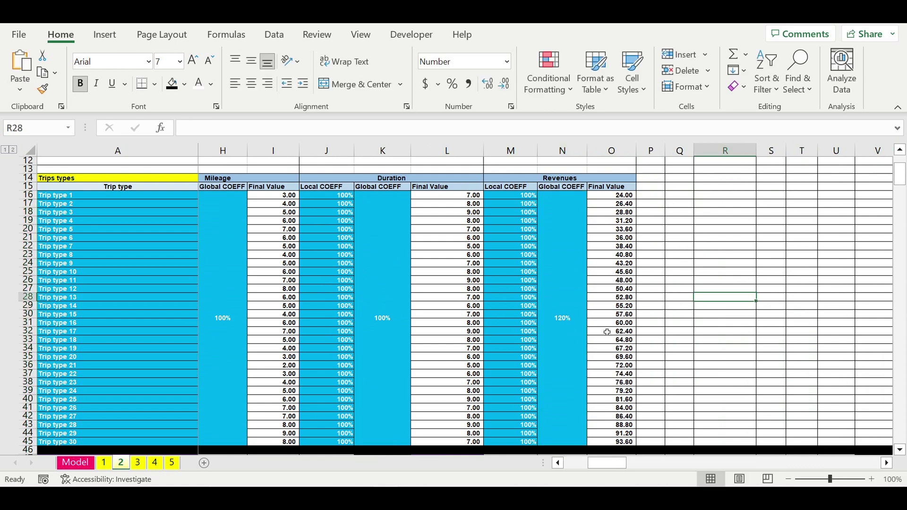
left_click(76, 463)
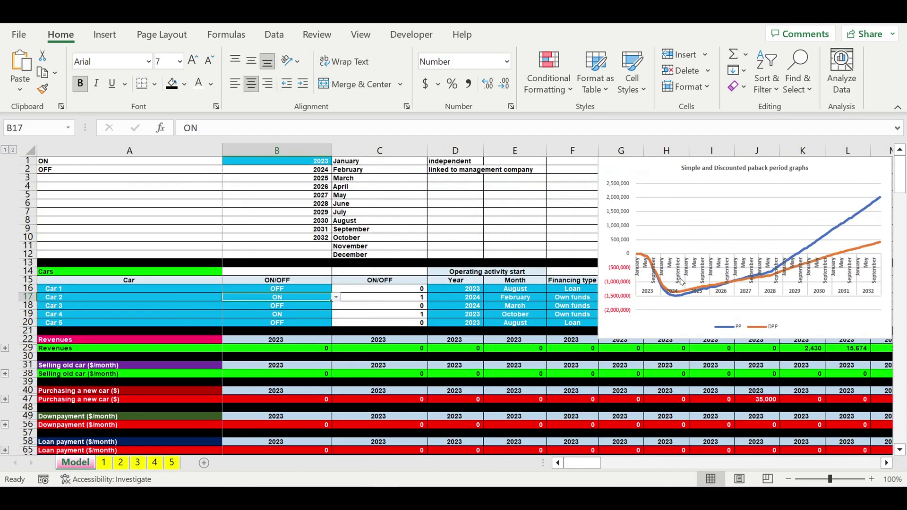
left_click(573, 212)
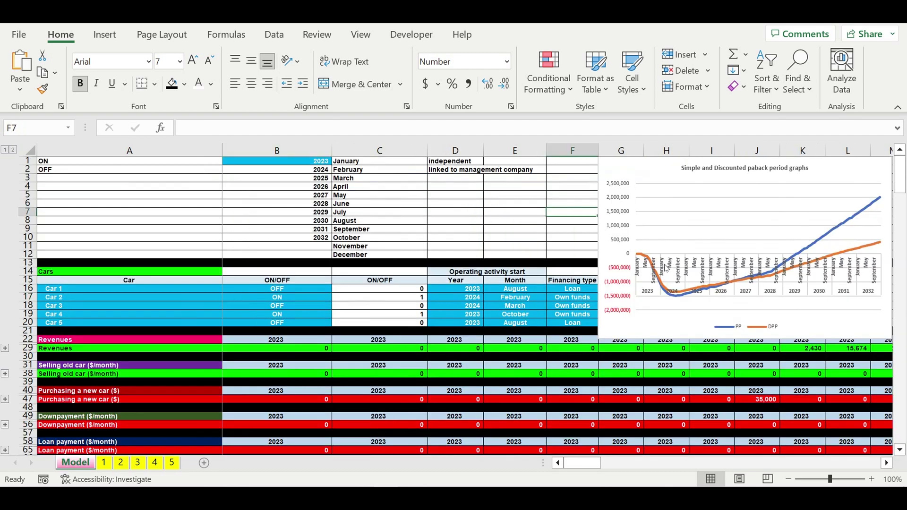
left_click(531, 229)
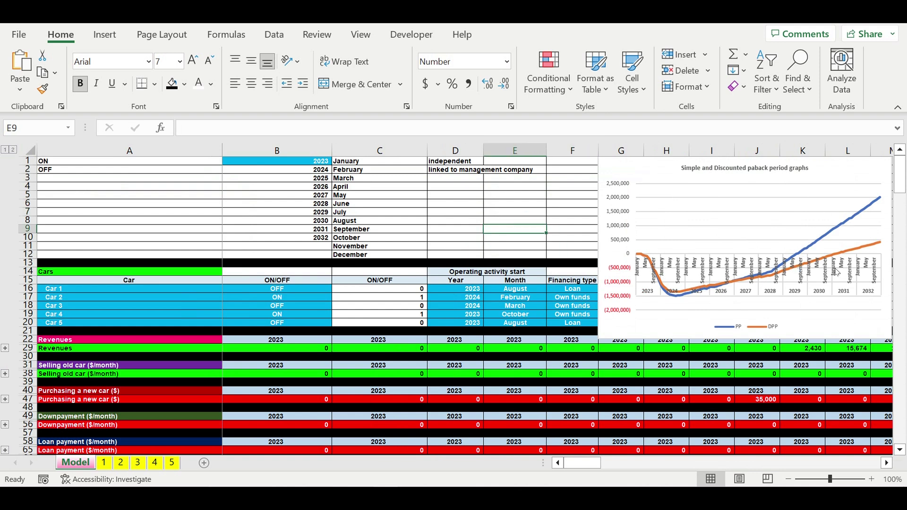
Step: Label the December 2032 DPP value in the Simple and Discounted Payback period table by entering "<<NPV" in cell DR340
scroll(302, 314, "down", 1)
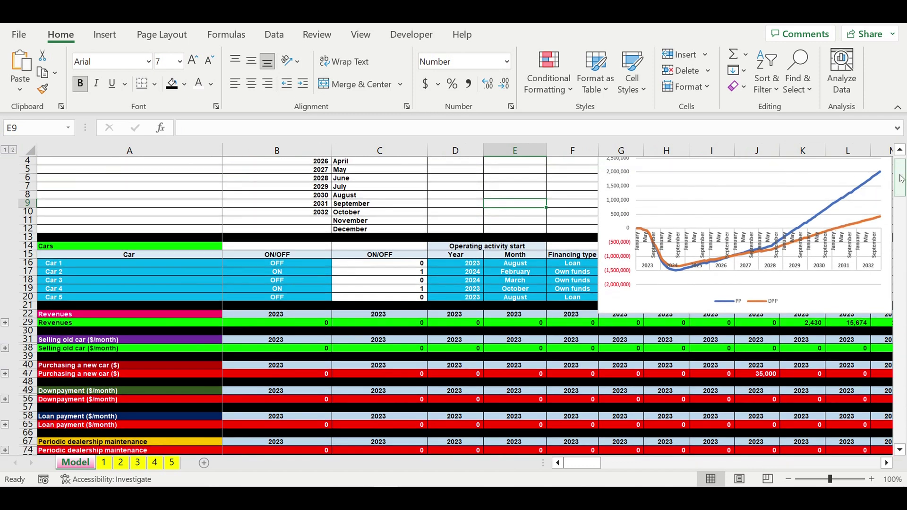
left_click_drag(901, 189, 901, 436)
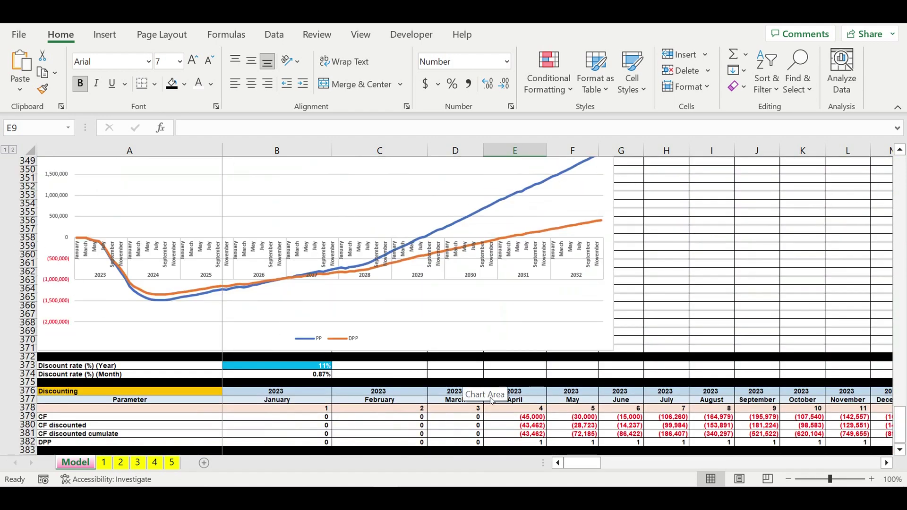
scroll(411, 399, "up", 7)
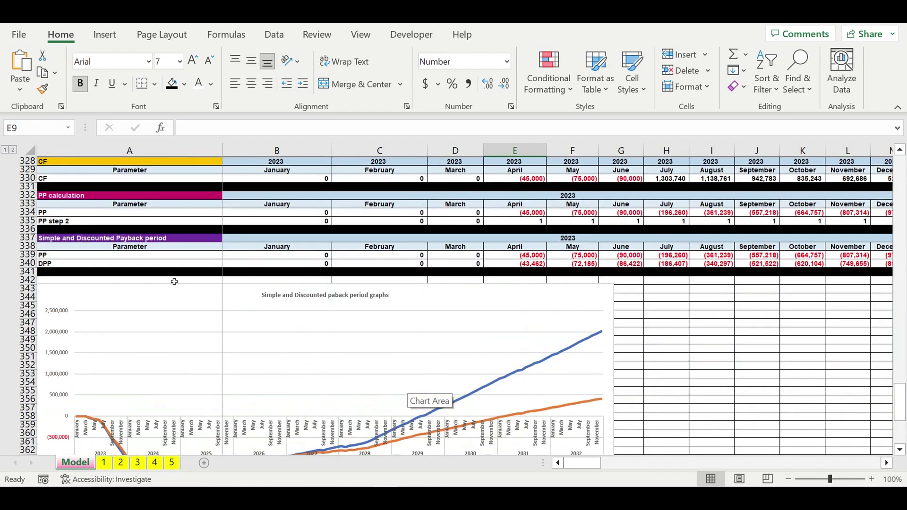
left_click_drag(624, 466, 869, 419)
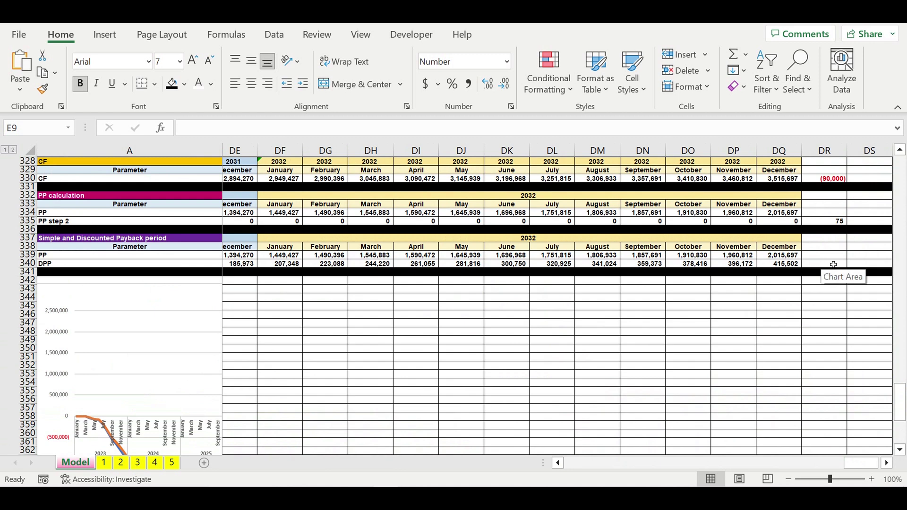
left_click(833, 264)
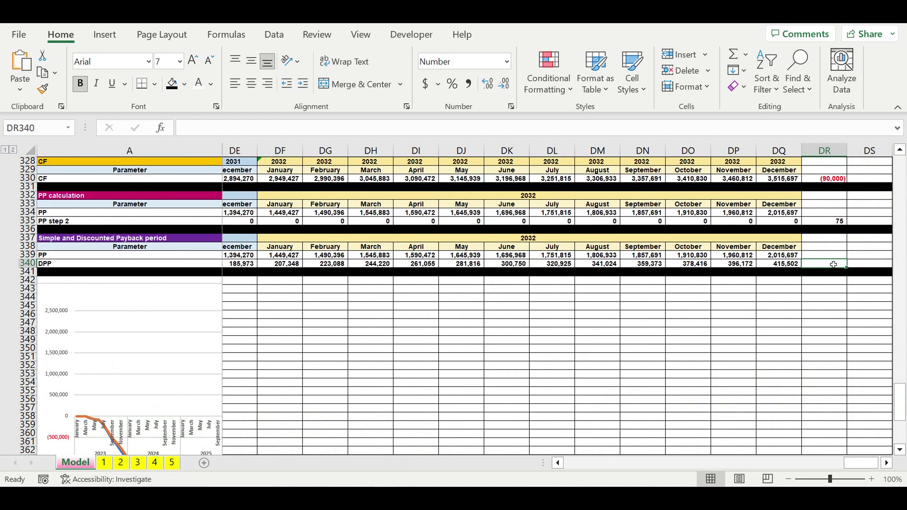
type("<<NPV")
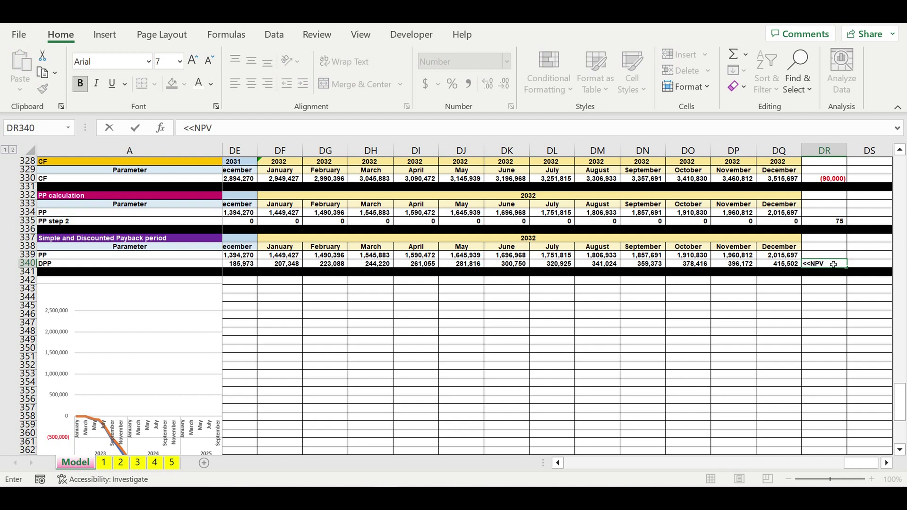
key("Return")
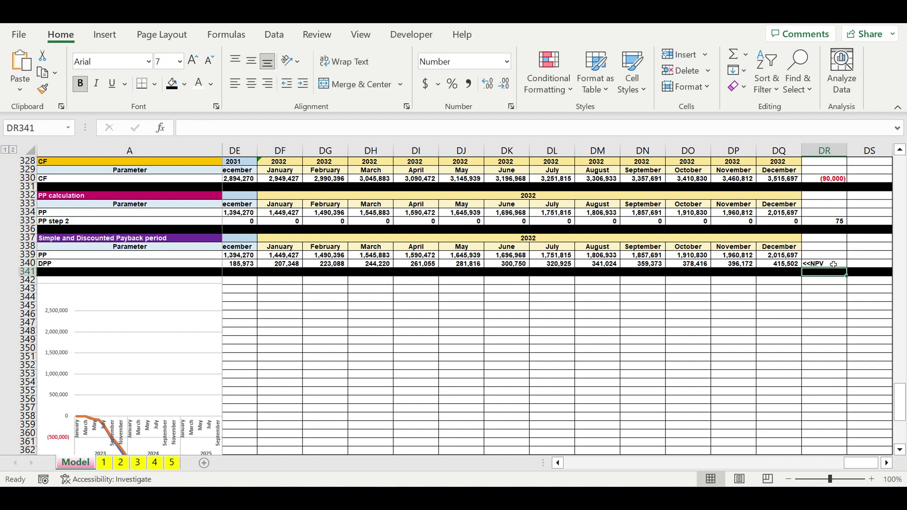
Step: Highlight the December 2032 DPP value in cell DQ340 with a yellow fill
left_click(780, 265)
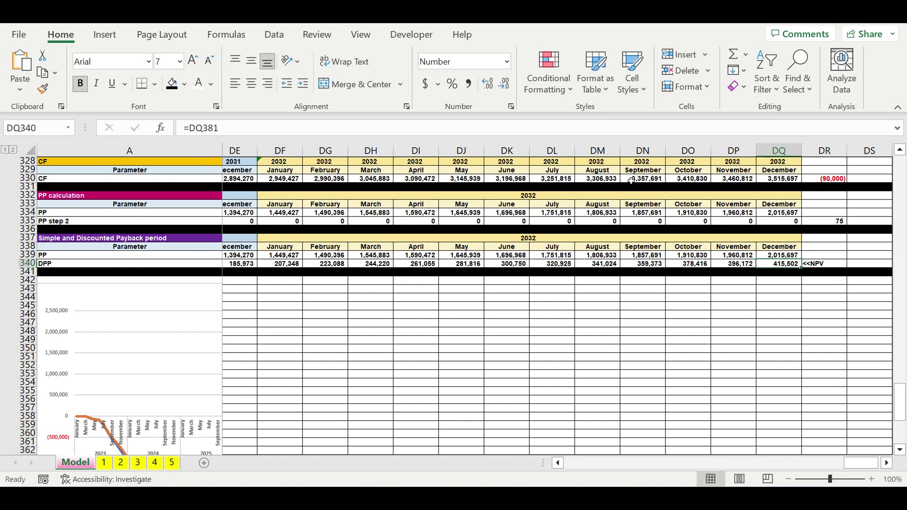
left_click(184, 84)
left_click(209, 218)
left_click(799, 298)
Step: Compare the December 2032 PP and DPP values in cells DQ339 and DQ340
left_click(779, 247)
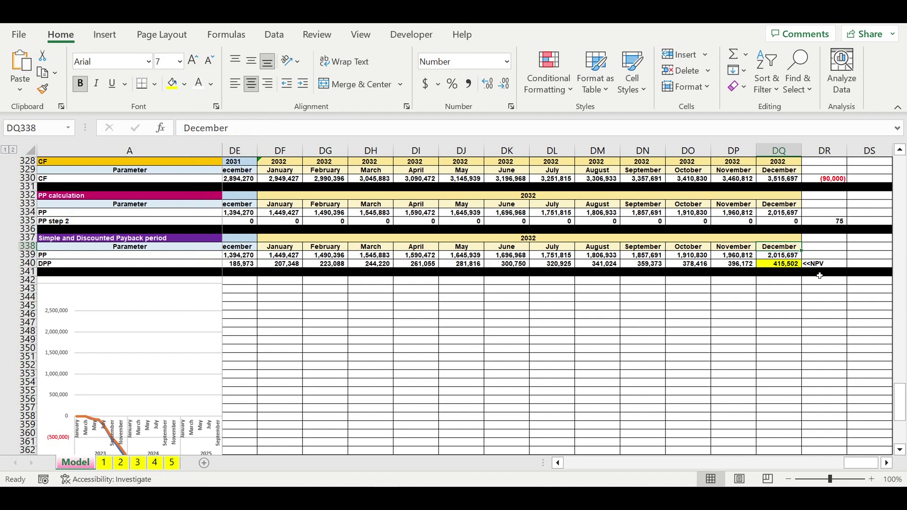
left_click_drag(780, 258, 777, 263)
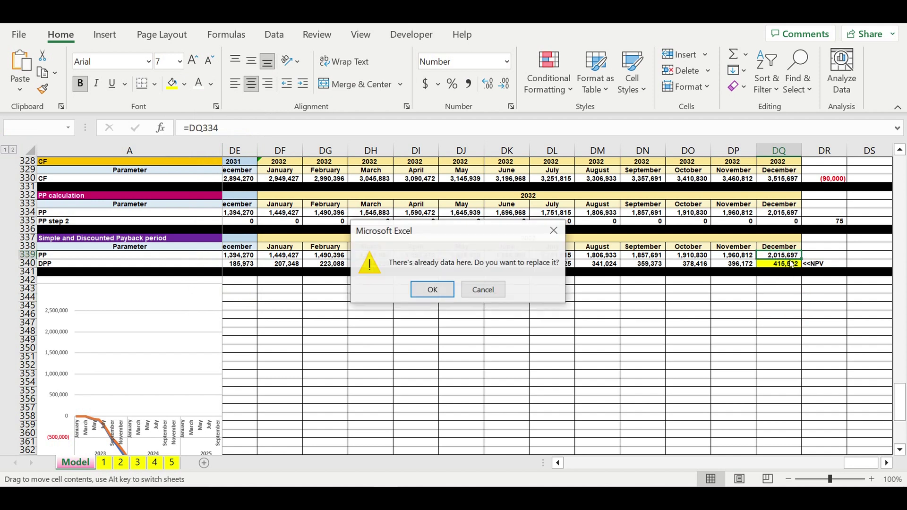
key("Escape")
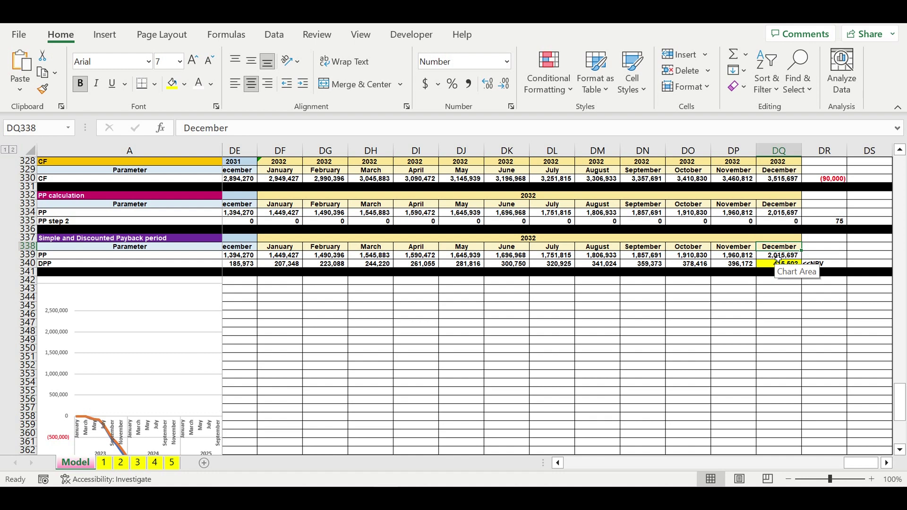
left_click(779, 255)
left_click(779, 266)
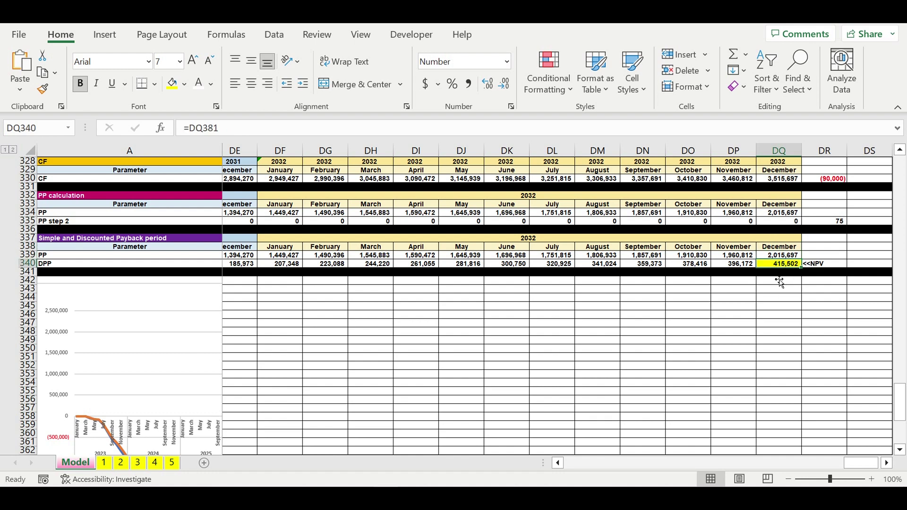
left_click(777, 297)
Step: Return to the start of the Model sheet and select the year, month and financing type cells D16:F20 of all five cars
left_click_drag(861, 463, 534, 479)
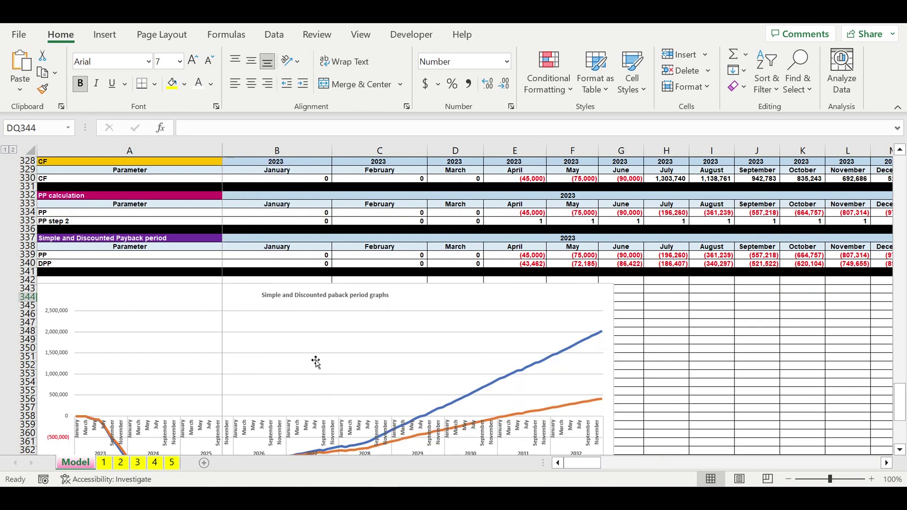
left_click_drag(892, 413, 897, 175)
left_click_drag(449, 289, 559, 327)
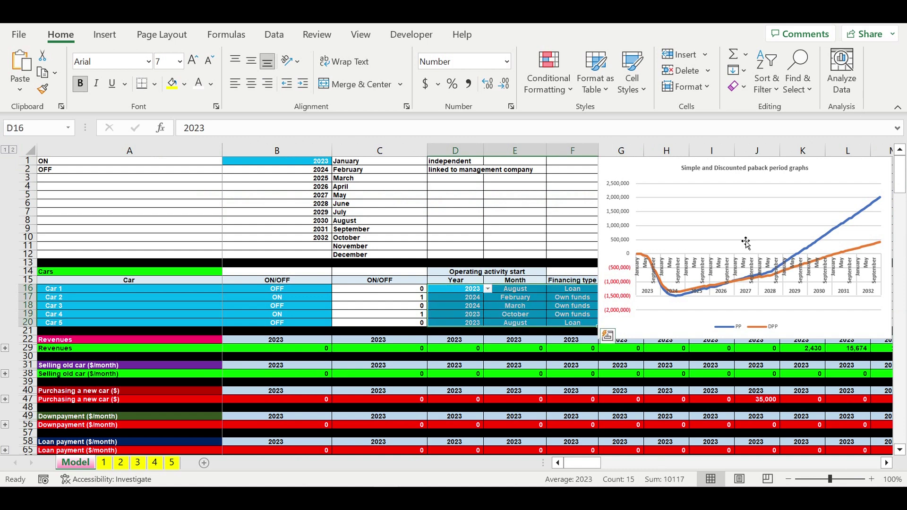